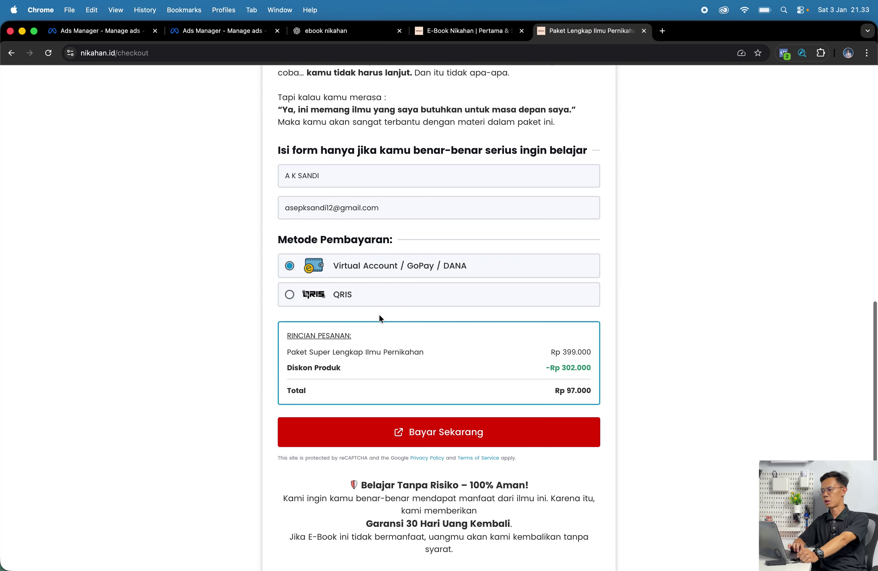
- Leave the nikahan.id checkout page and return to the 'Ads Manager - Manage ads' campaigns list
{"action": "scroll", "coordinate": [379, 315], "scroll_direction": "down", "scroll_amount": 3}
{"action": "scroll", "coordinate": [381, 318], "scroll_direction": "up", "scroll_amount": 2}
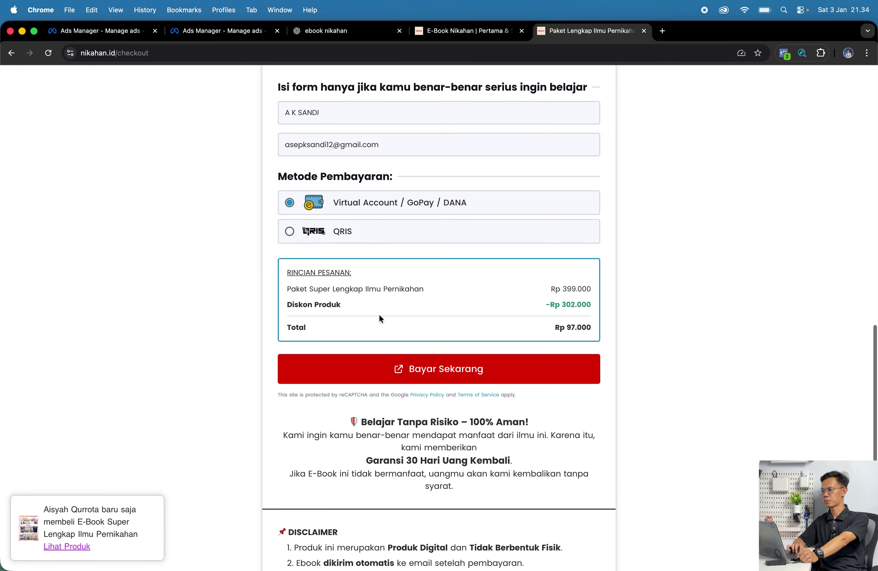
{"action": "scroll", "coordinate": [381, 318], "scroll_direction": "up", "scroll_amount": 1}
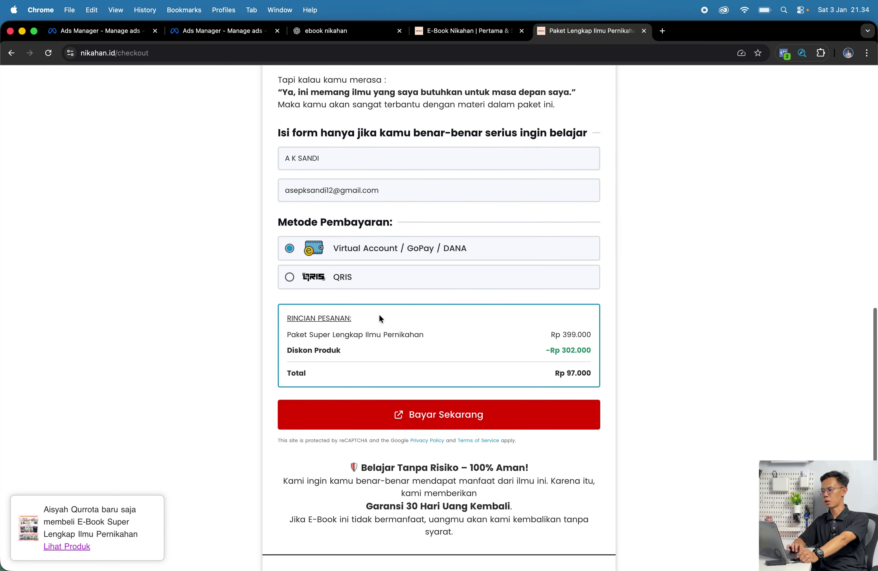
{"action": "left_click", "coordinate": [108, 36]}
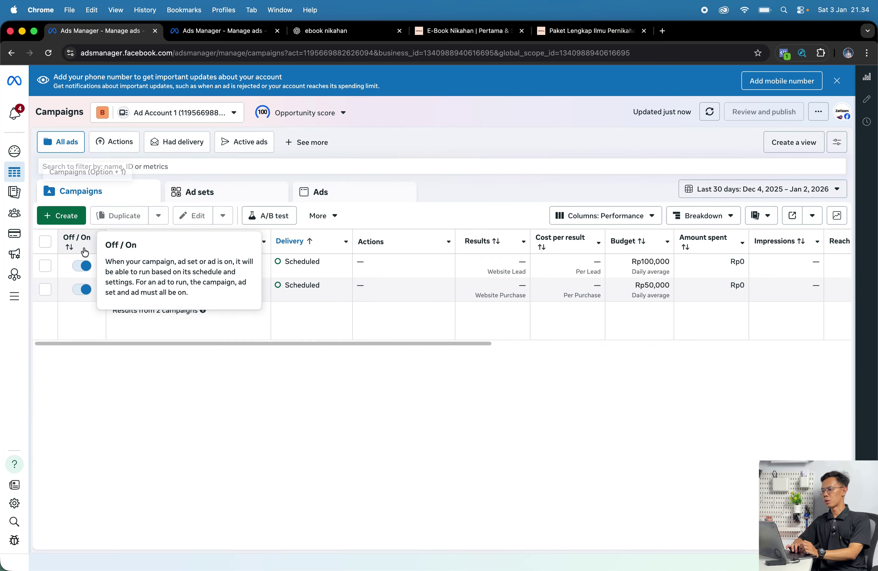
- Create a new campaign with the Sales objective and open its editor
{"action": "left_click", "coordinate": [65, 222]}
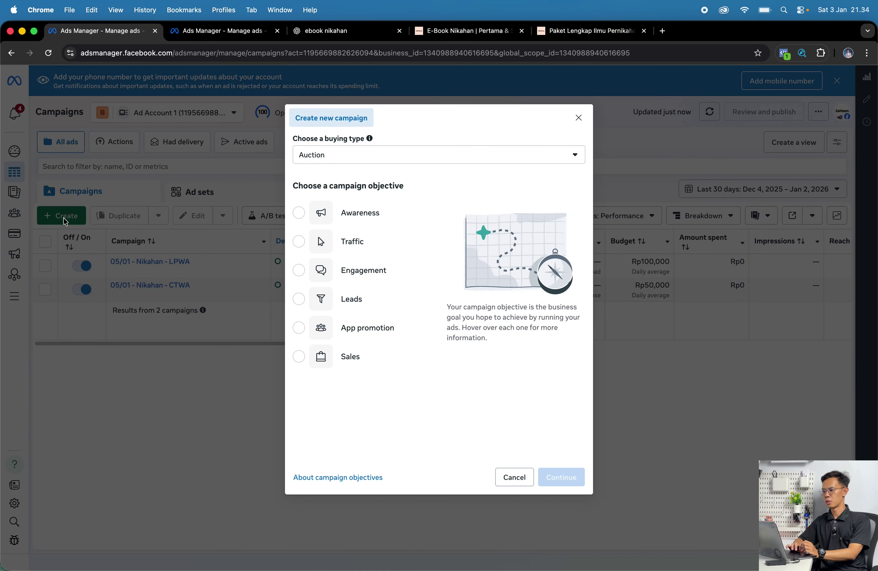
{"action": "mouse_move", "coordinate": [329, 363]}
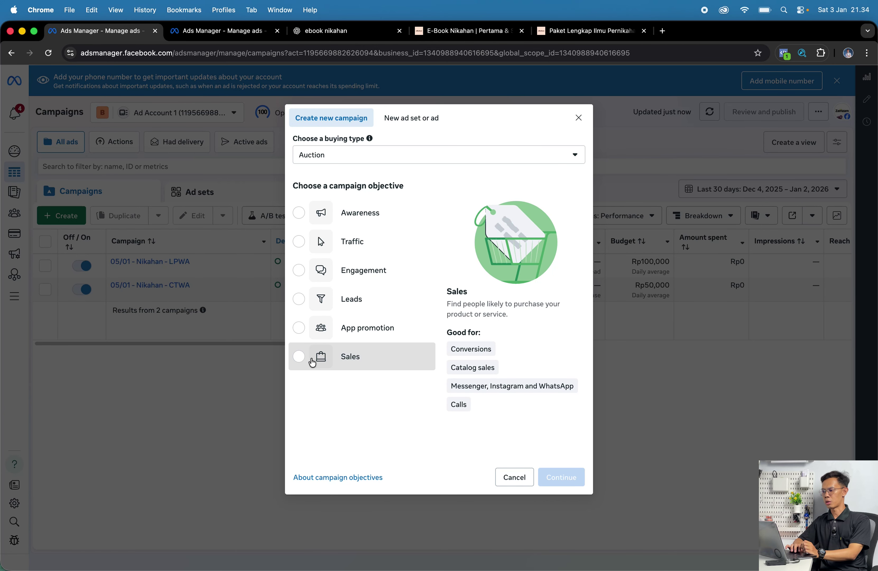
{"action": "left_click", "coordinate": [313, 363]}
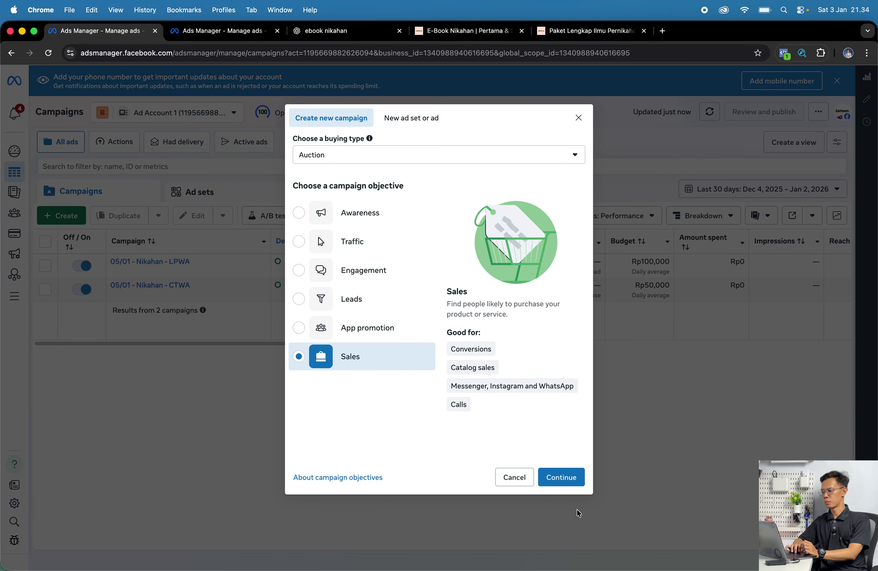
{"action": "left_click", "coordinate": [563, 488]}
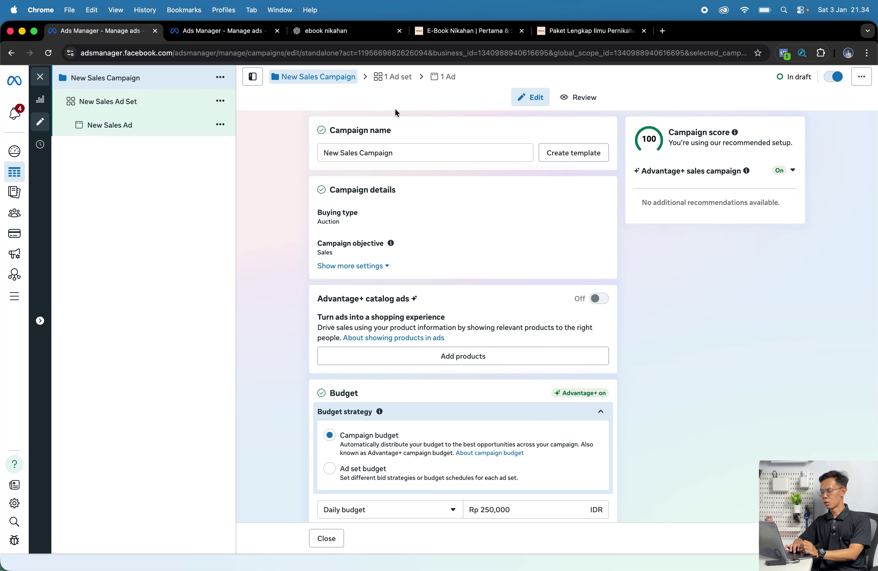
- Rename the campaign to '05/01 - Nikahan - Website Purchase', based on the earlier LPWA name
{"action": "left_click", "coordinate": [399, 153]}
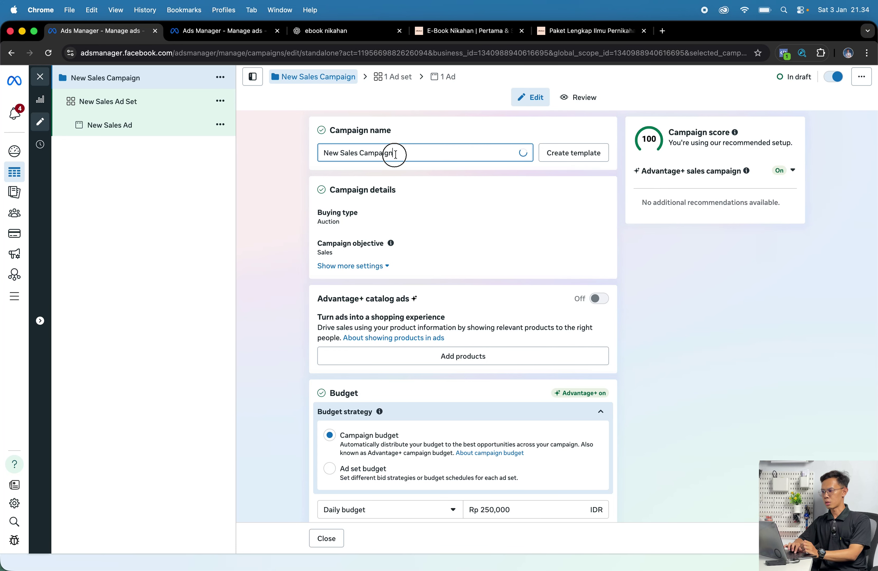
{"action": "left_click_drag", "start_coordinate": [398, 152], "coordinate": [318, 155]}
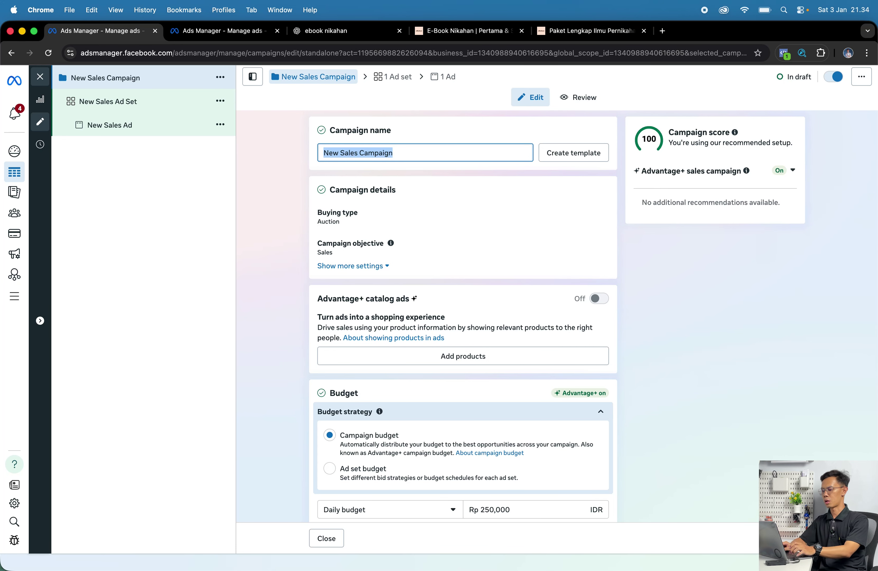
{"action": "type", "text": "05"}
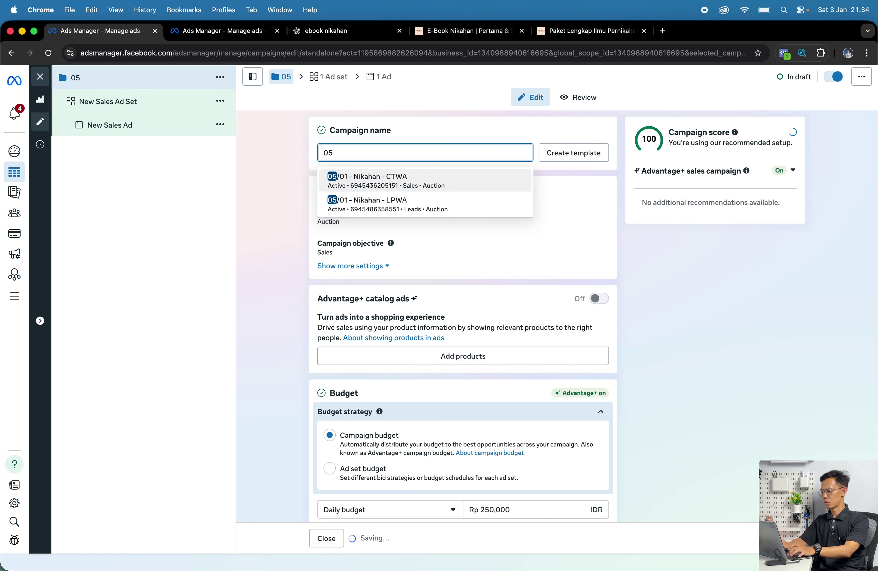
{"action": "type", "text": "/"}
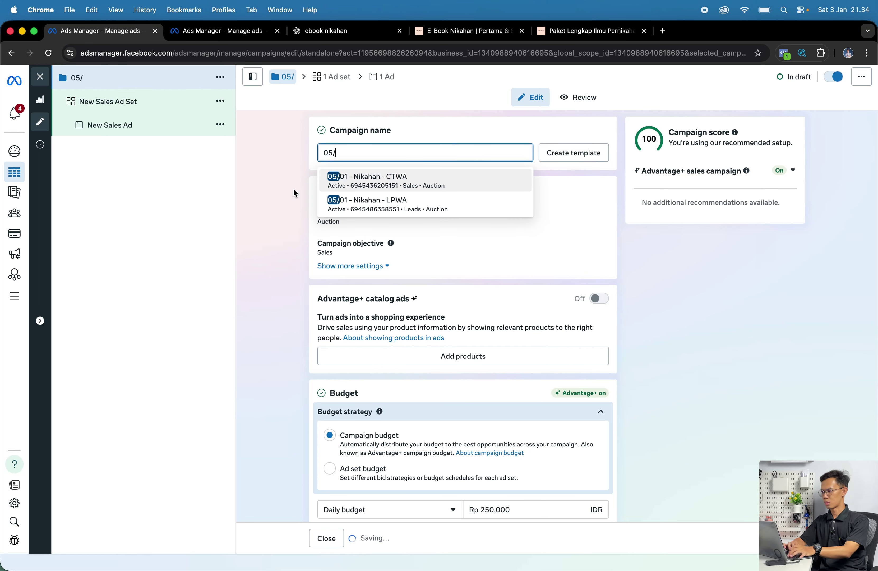
{"action": "left_click", "coordinate": [402, 202]}
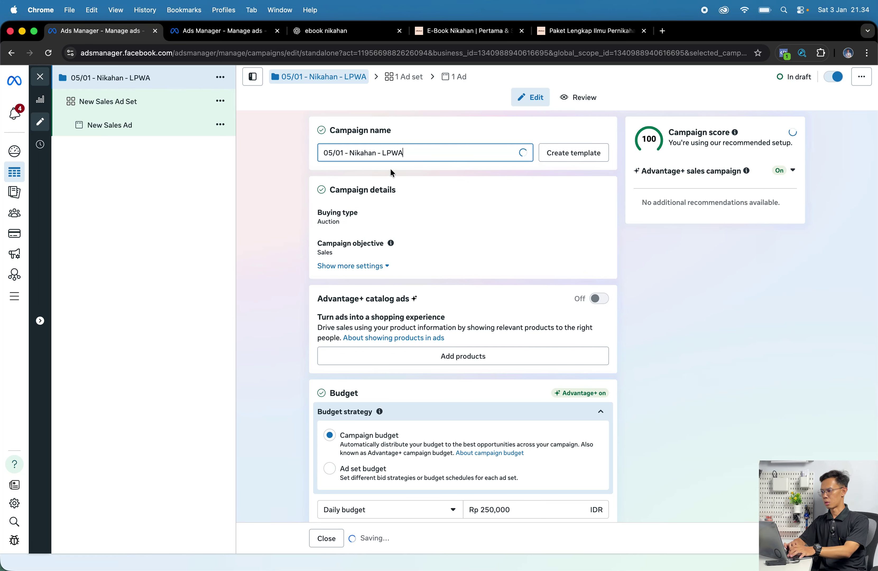
{"action": "double_click", "coordinate": [393, 153]}
{"action": "type", "text": "We"}
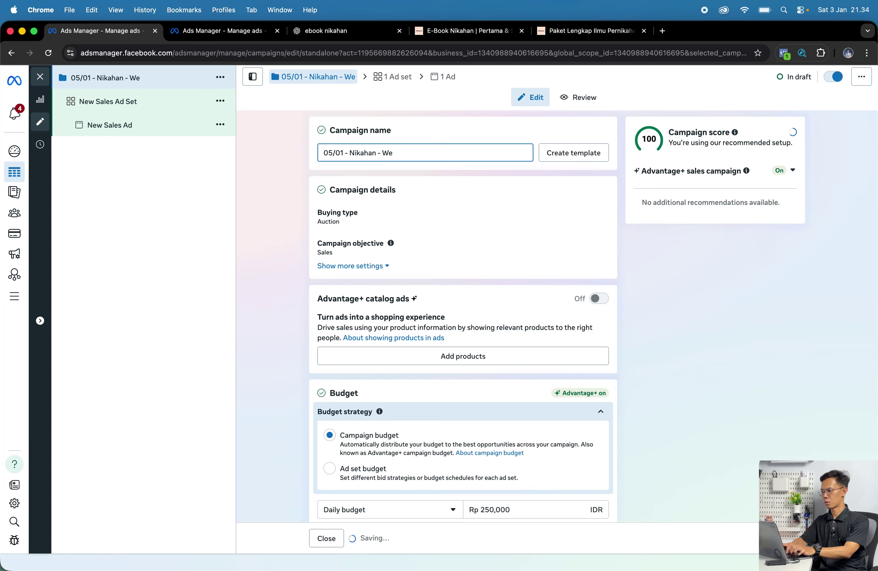
{"action": "type", "text": "bsite "}
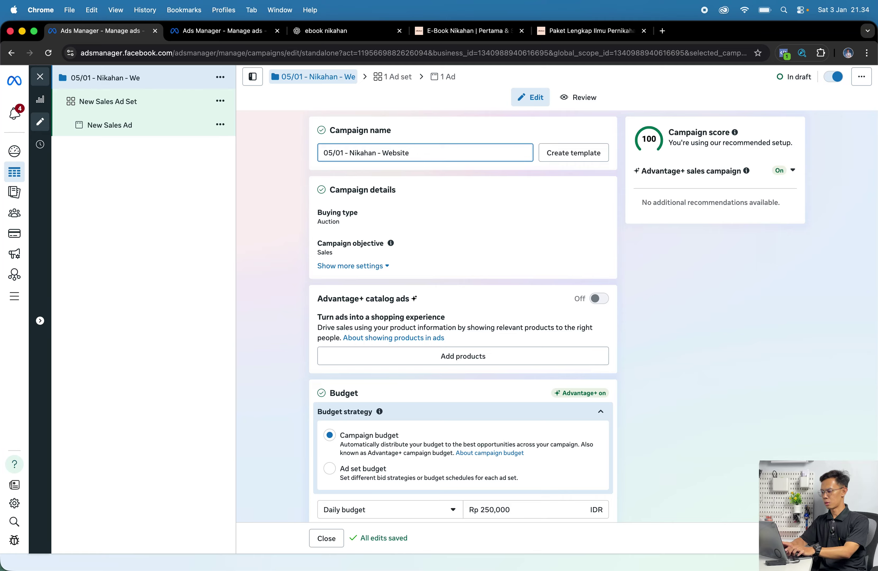
{"action": "type", "text": "Purchase"}
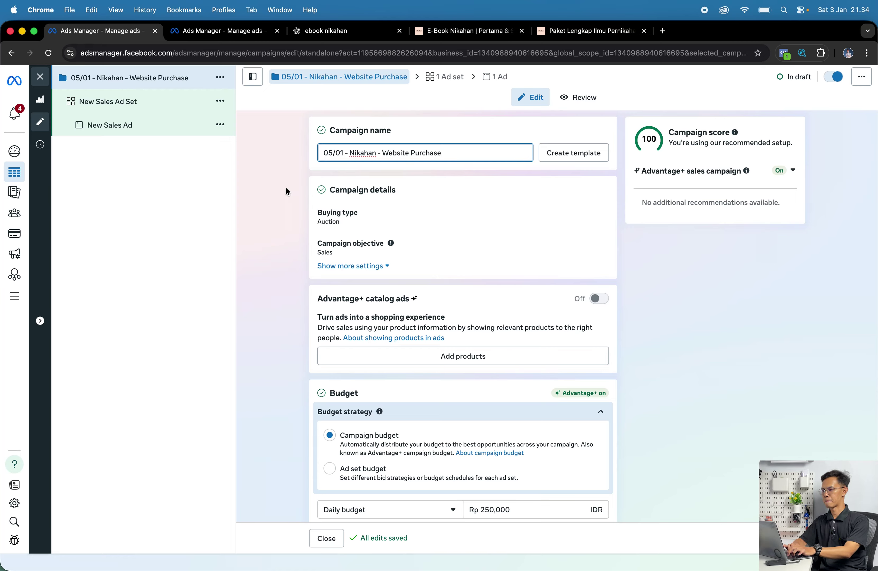
- Lower the daily campaign budget from Rp 250,000 to Rp 100,000
{"action": "scroll", "coordinate": [286, 251], "scroll_direction": "down", "scroll_amount": 5}
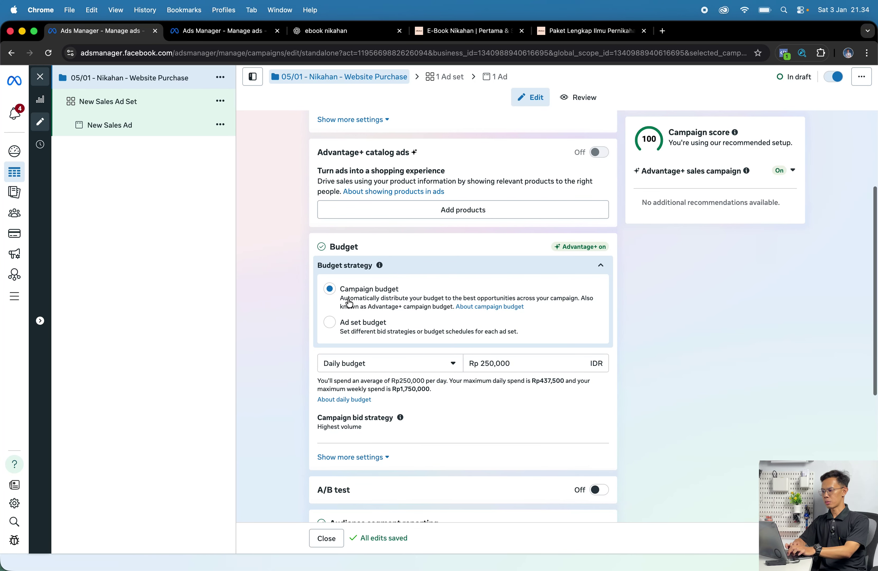
{"action": "scroll", "coordinate": [349, 303], "scroll_direction": "down", "scroll_amount": 3}
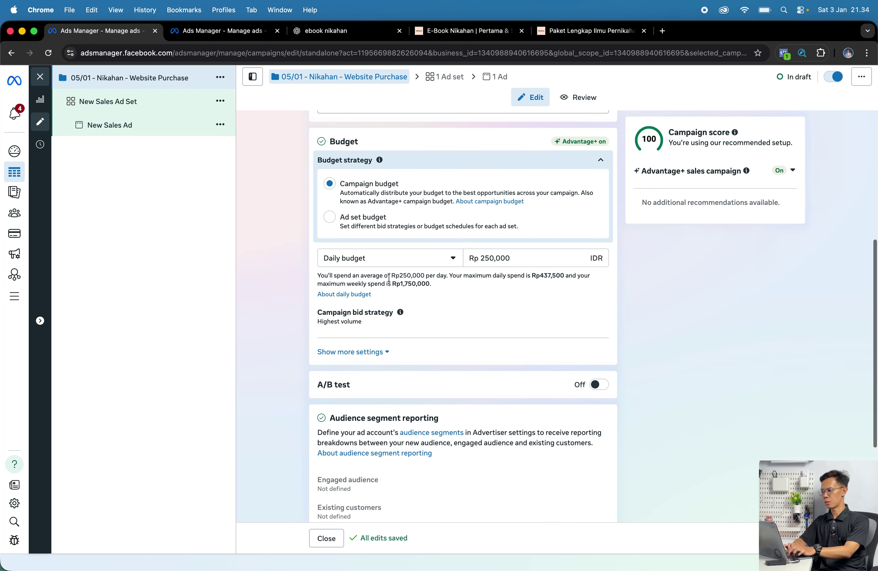
{"action": "left_click", "coordinate": [488, 258]}
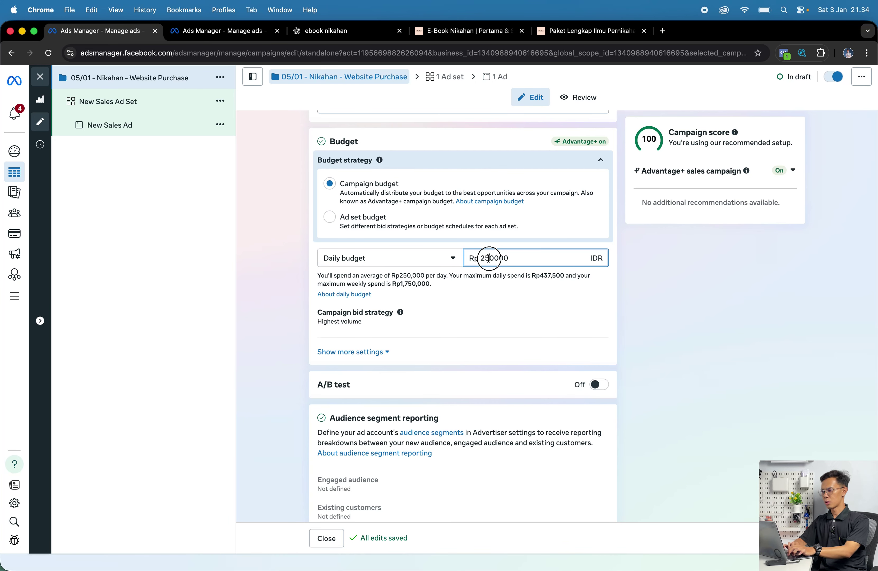
{"action": "left_click_drag", "start_coordinate": [492, 258], "coordinate": [480, 259]}
{"action": "type", "text": "1"}
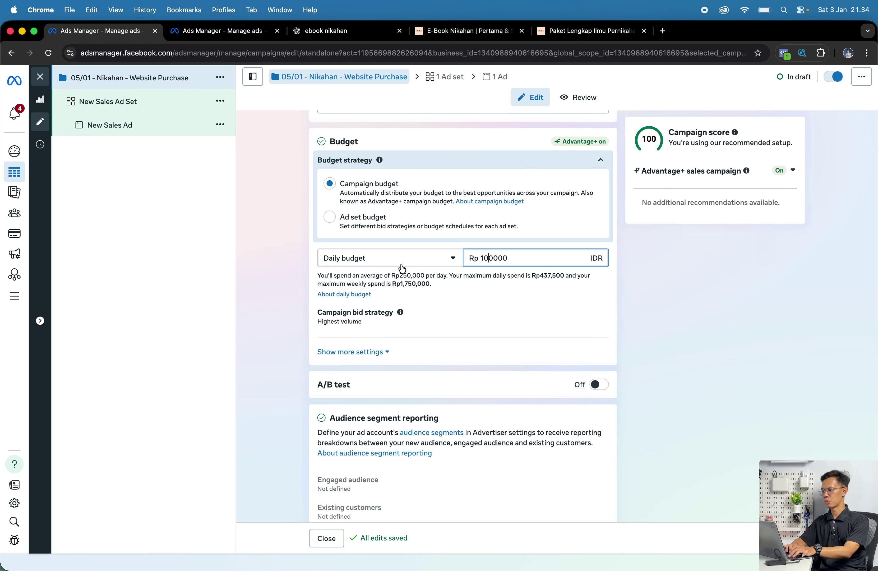
{"action": "type", "text": "0"}
{"action": "left_click", "coordinate": [305, 271]}
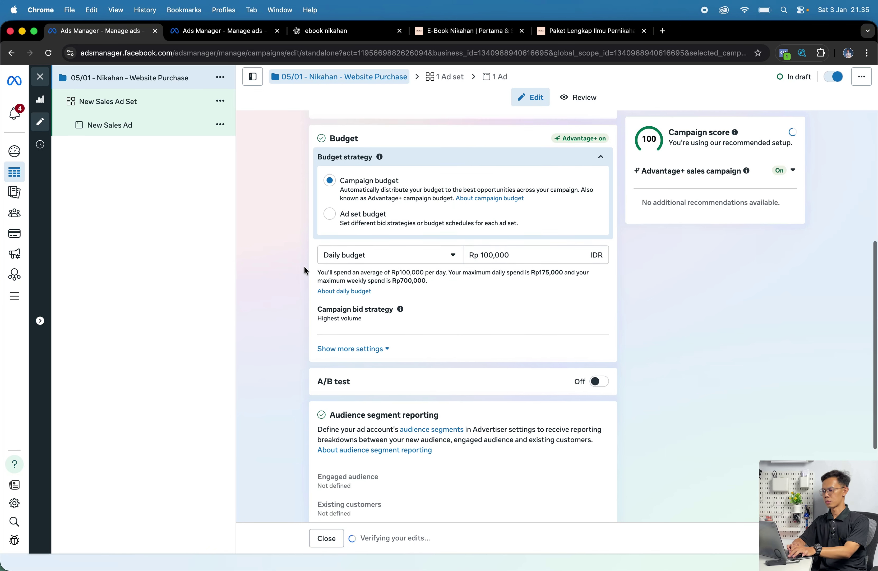
- Continue to the New Sales Ad Set settings
{"action": "scroll", "coordinate": [305, 271], "scroll_direction": "down", "scroll_amount": 3}
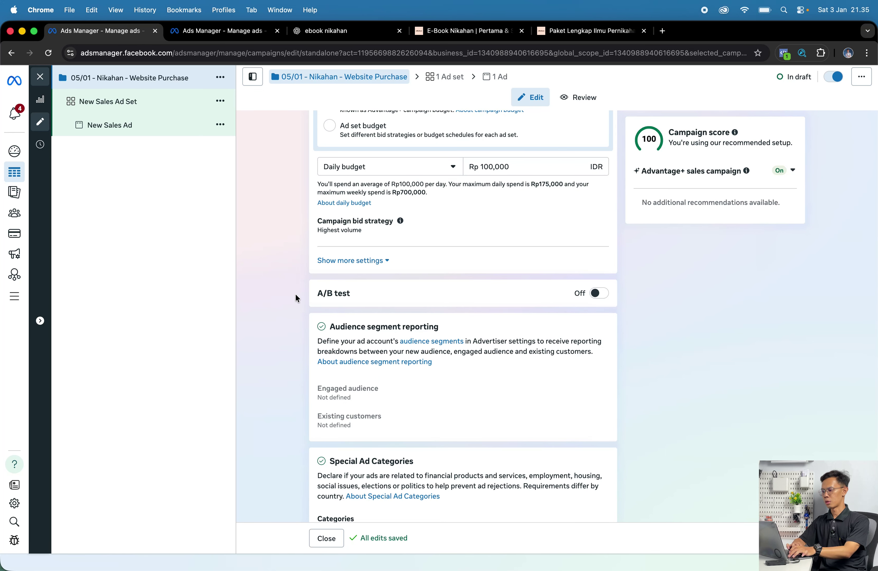
{"action": "scroll", "coordinate": [295, 300], "scroll_direction": "down", "scroll_amount": 2}
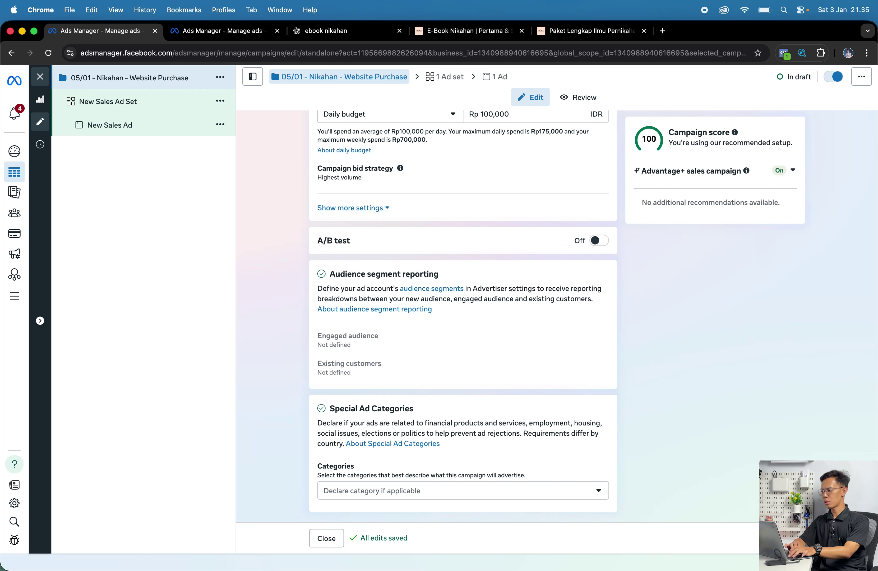
{"action": "left_click", "coordinate": [797, 539]}
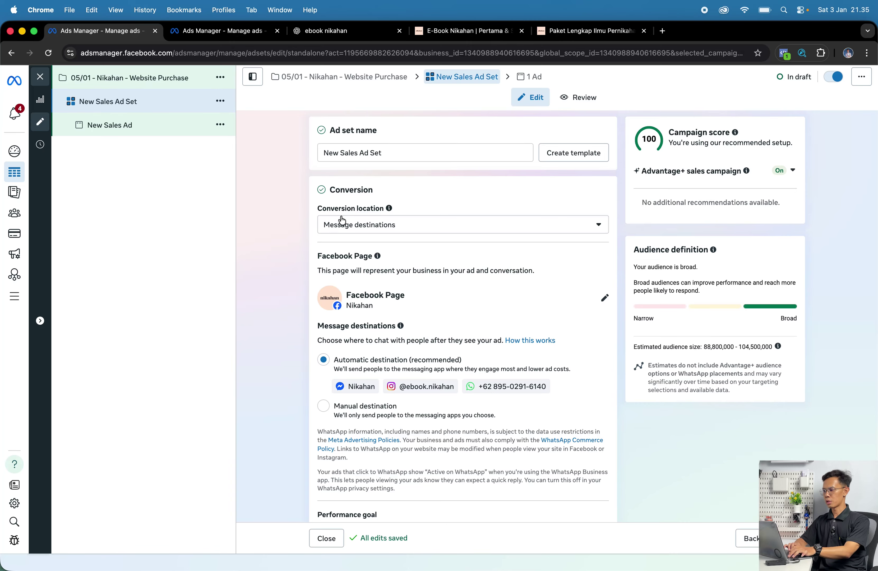
- Set conversions to Website, Maximize number of conversions, dataset Pixel Nikahan, event Purchase
{"action": "left_click", "coordinate": [358, 225]}
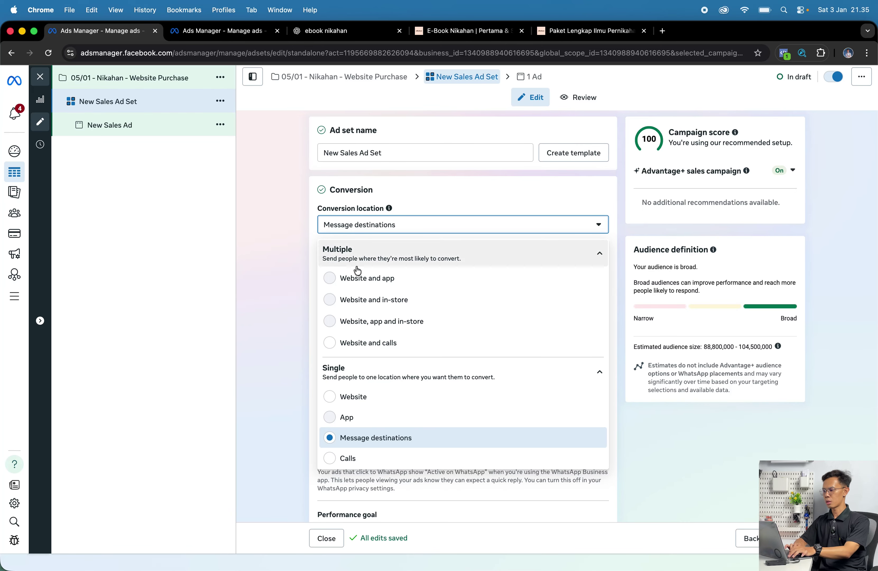
{"action": "left_click", "coordinate": [336, 397]}
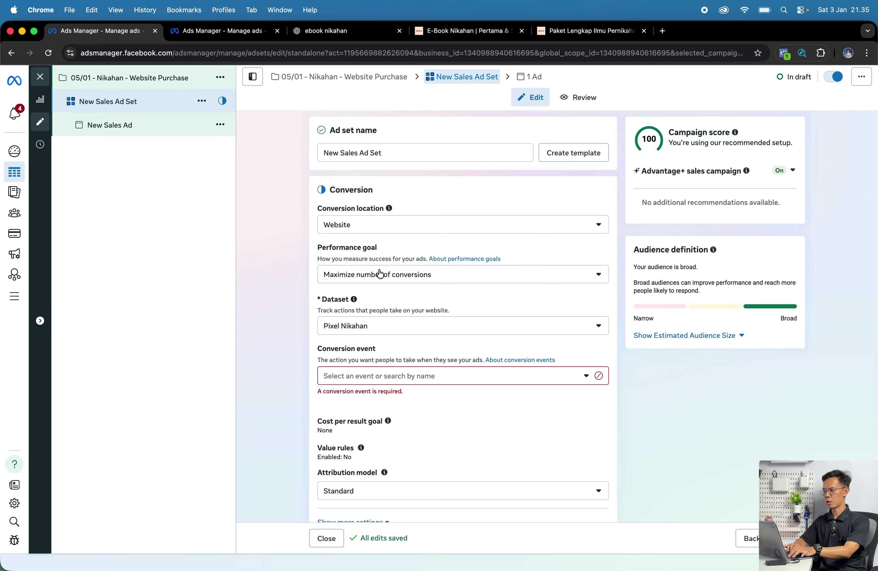
{"action": "left_click", "coordinate": [370, 279]}
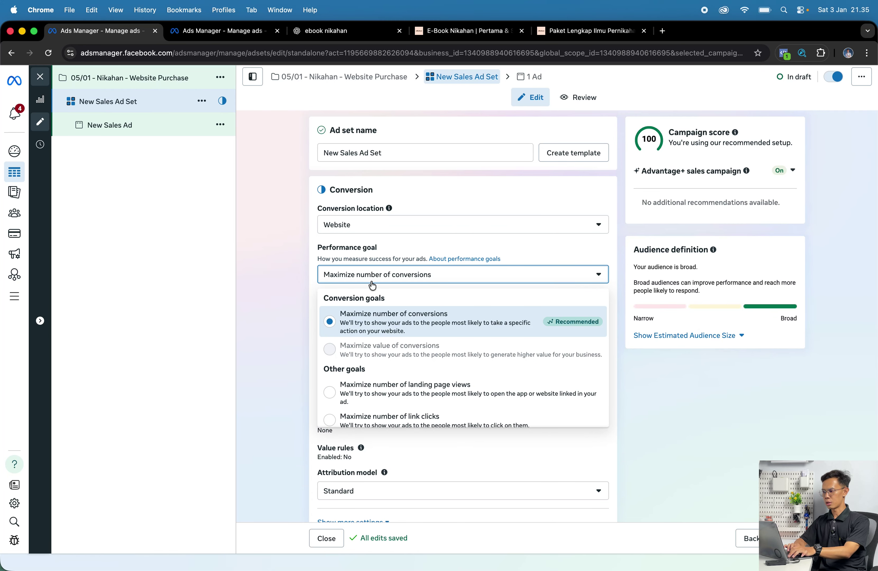
{"action": "left_click", "coordinate": [373, 264]}
{"action": "left_click", "coordinate": [362, 333]}
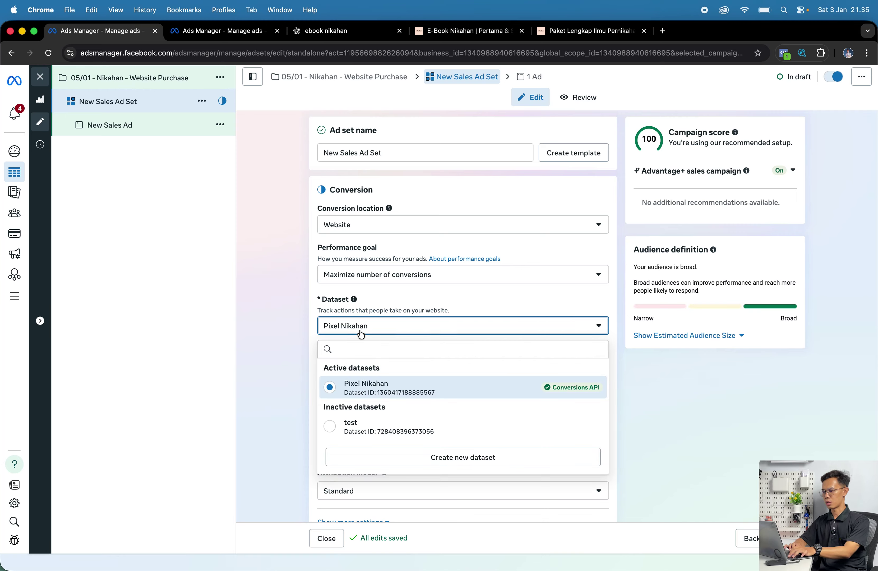
{"action": "left_click", "coordinate": [277, 365]}
{"action": "left_click", "coordinate": [352, 378]}
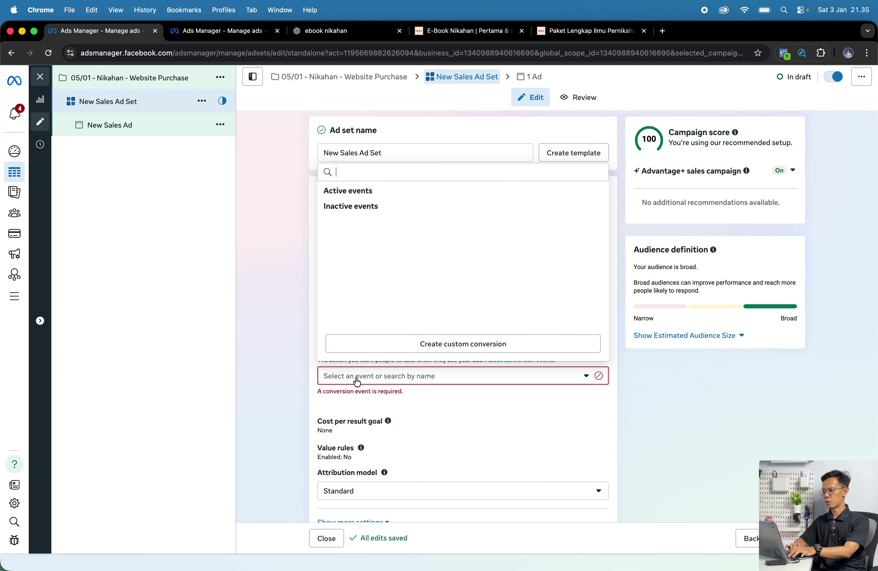
{"action": "scroll", "coordinate": [370, 308], "scroll_direction": "down", "scroll_amount": 3}
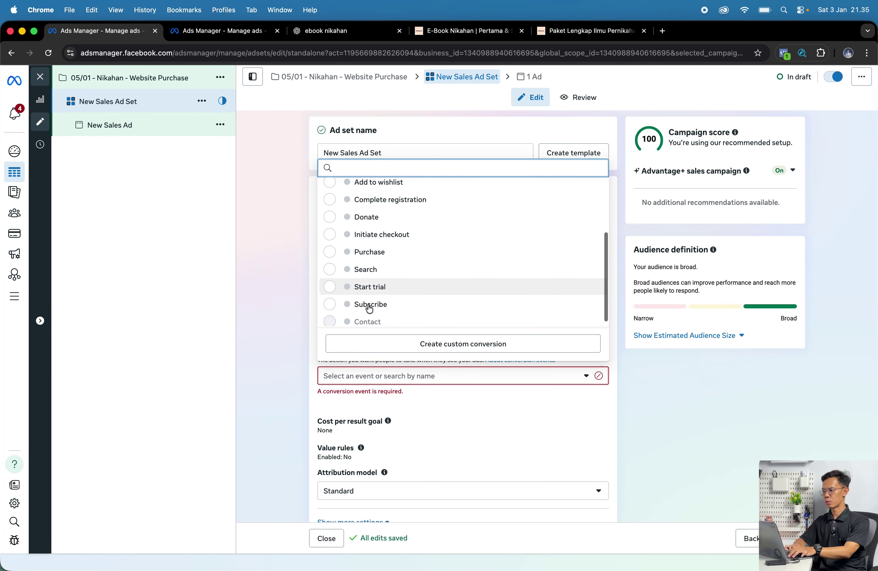
{"action": "left_click", "coordinate": [371, 251]}
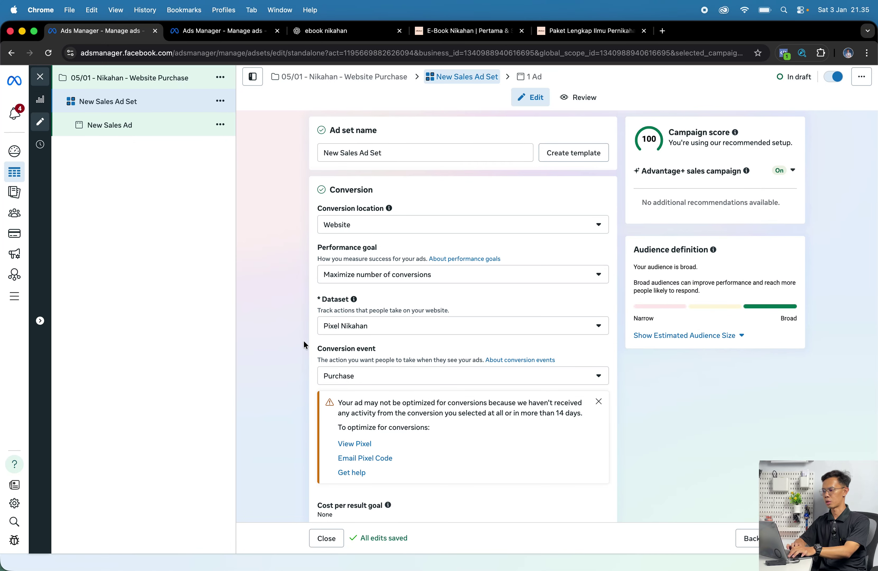
- Set the ad set start to Jan 5, 2026 at 04:00 AM
{"action": "scroll", "coordinate": [306, 345], "scroll_direction": "down", "scroll_amount": 5}
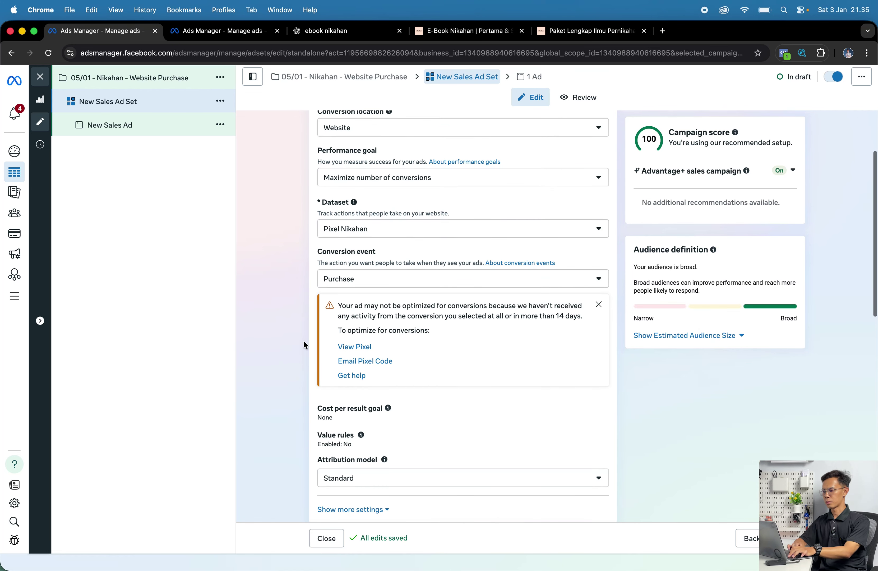
{"action": "scroll", "coordinate": [305, 345], "scroll_direction": "down", "scroll_amount": 6}
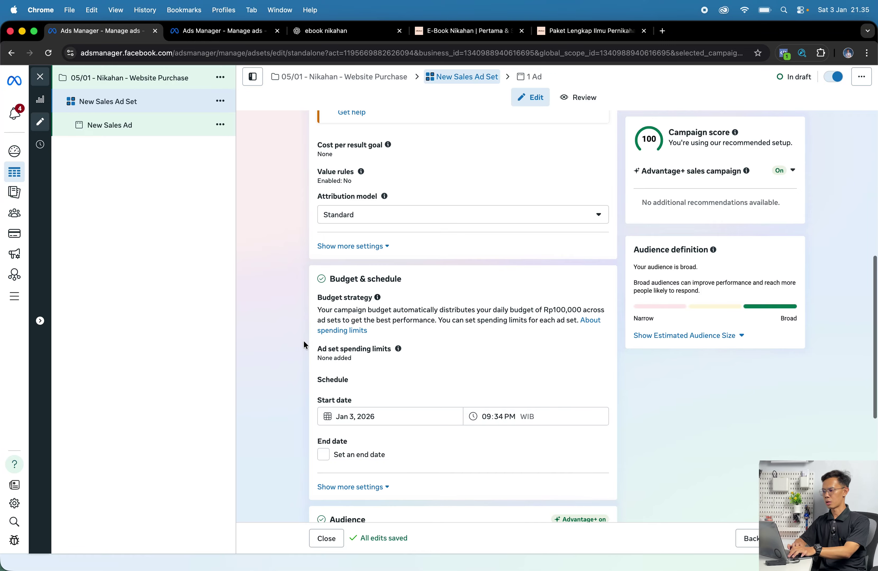
{"action": "scroll", "coordinate": [305, 345], "scroll_direction": "down", "scroll_amount": 4}
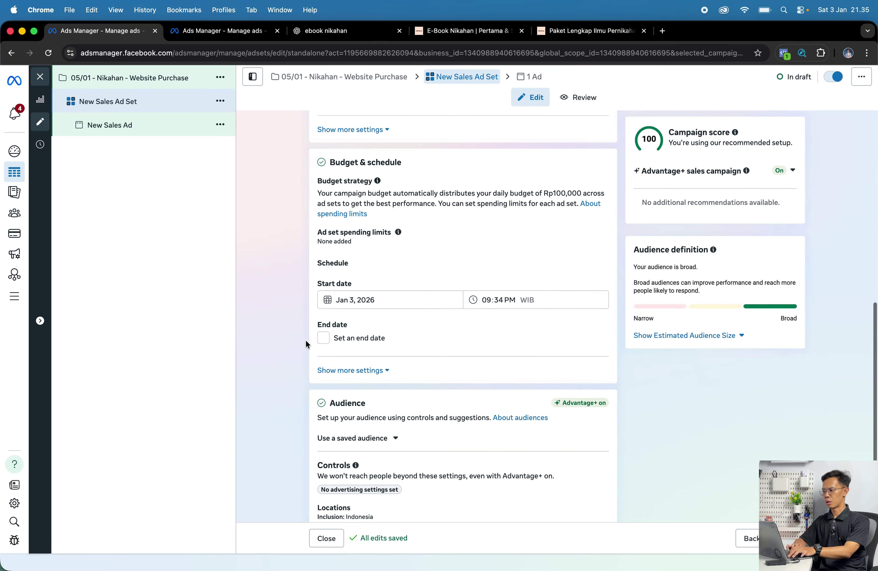
{"action": "left_click", "coordinate": [374, 301]}
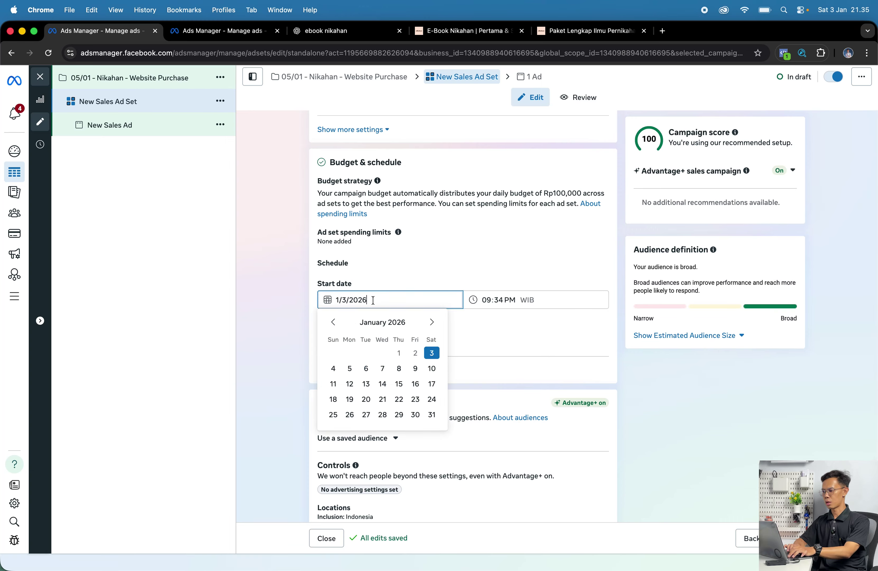
{"action": "left_click", "coordinate": [350, 369]}
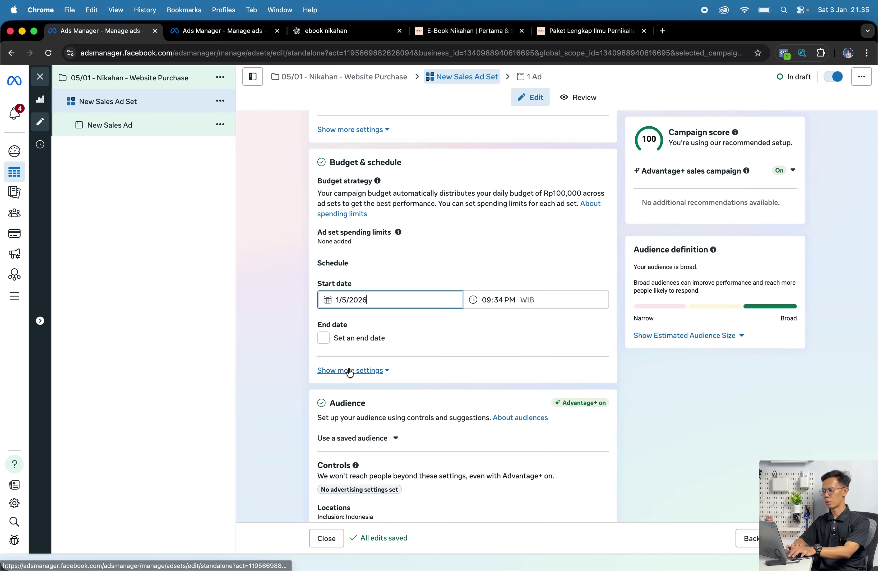
{"action": "left_click", "coordinate": [488, 307]}
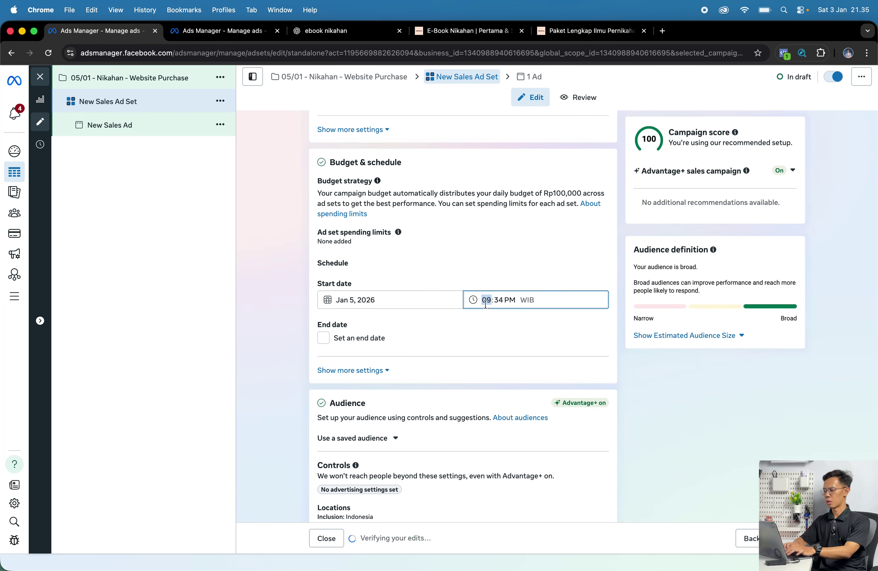
{"action": "type", "text": "4"}
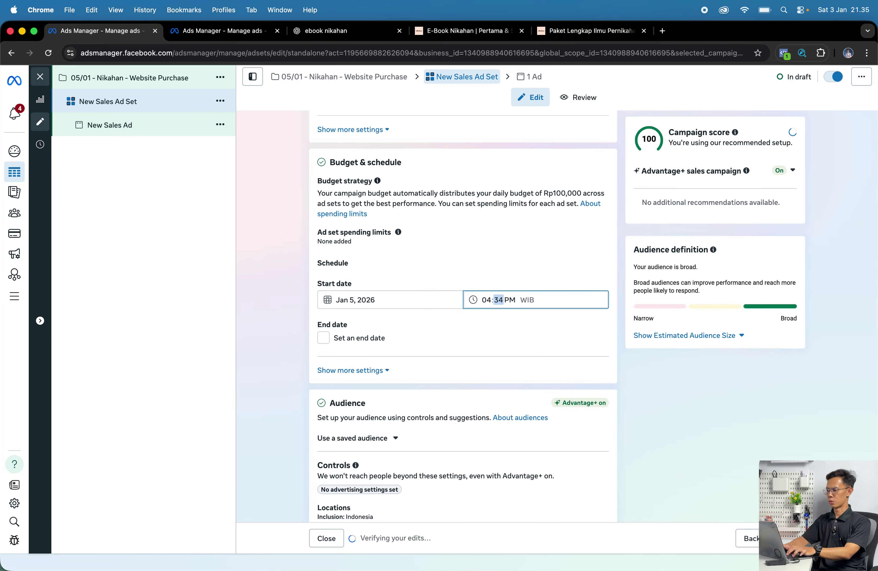
{"action": "type", "text": "00a"}
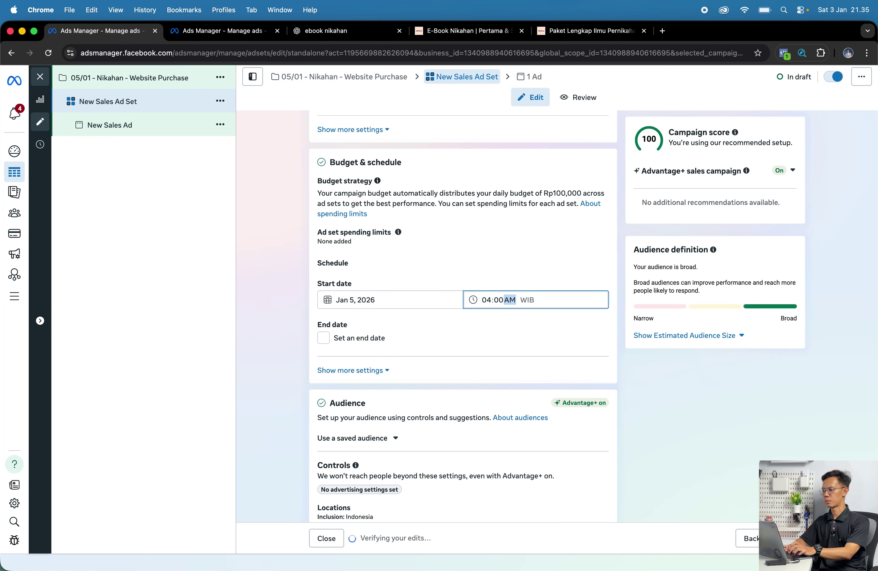
- Expand the additional audience controls such as minimum age
{"action": "left_click", "coordinate": [385, 372]}
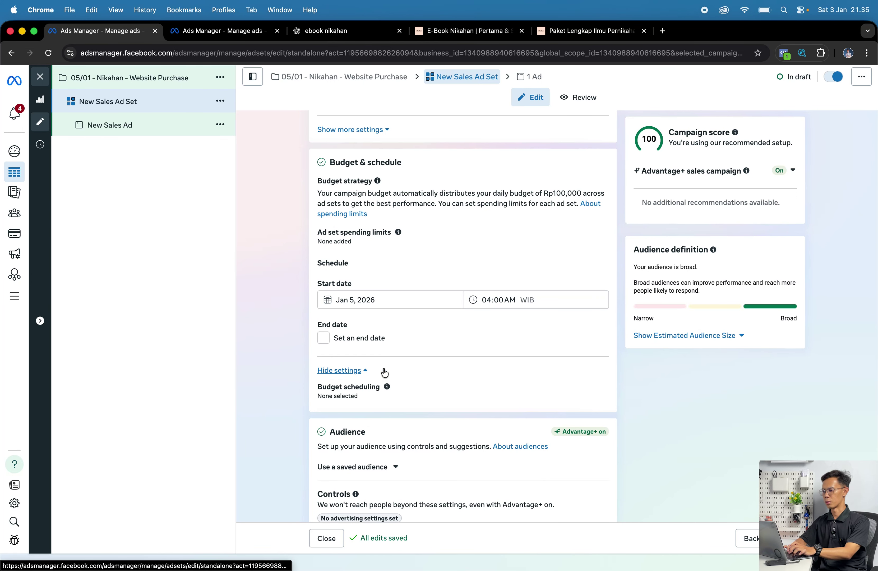
{"action": "left_click", "coordinate": [367, 371]}
{"action": "scroll", "coordinate": [291, 377], "scroll_direction": "down", "scroll_amount": 3}
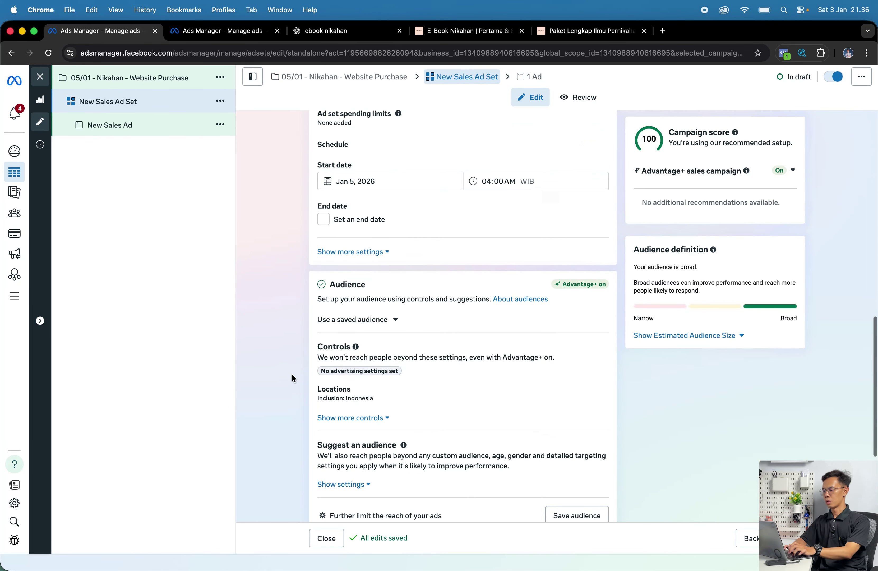
{"action": "scroll", "coordinate": [292, 375], "scroll_direction": "down", "scroll_amount": 4}
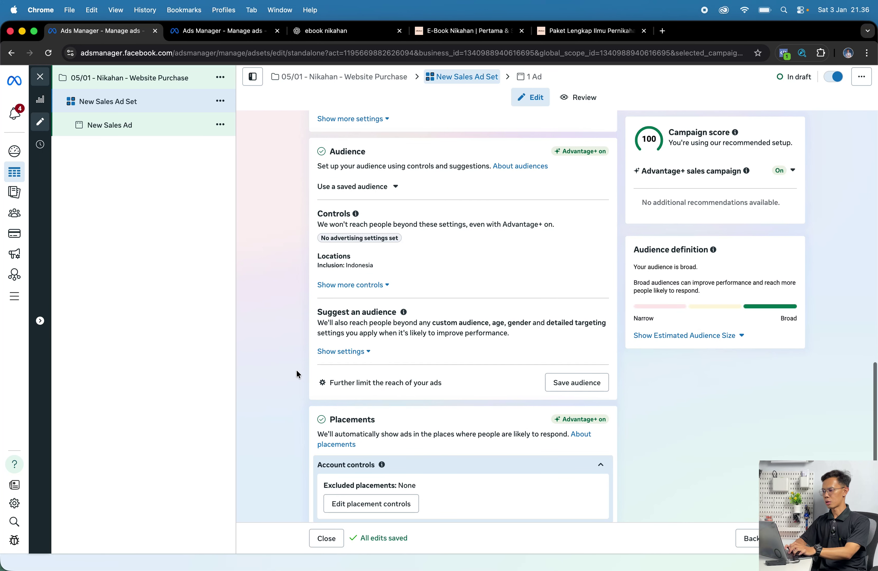
{"action": "left_click", "coordinate": [349, 286]}
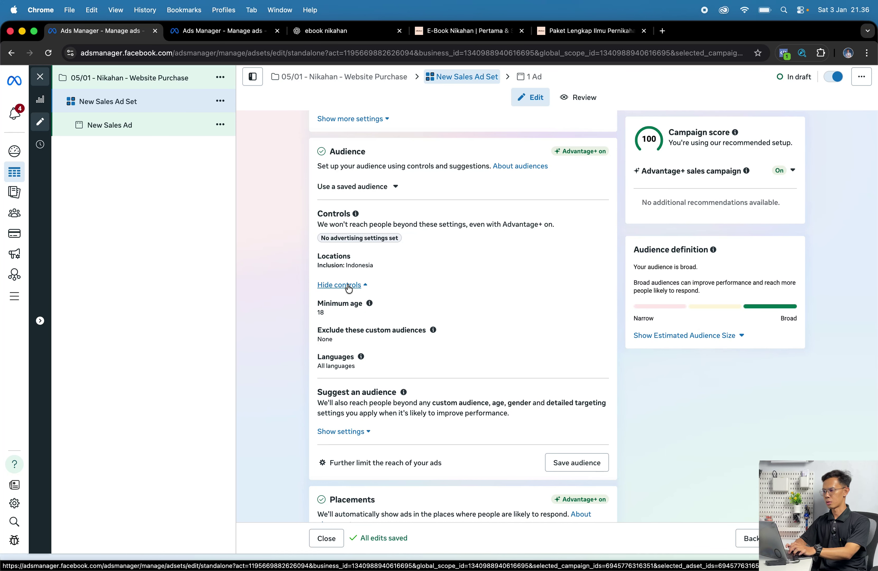
- Review the CTWA campaign's Multiple Interest ad set settings for reference
{"action": "left_click", "coordinate": [225, 34]}
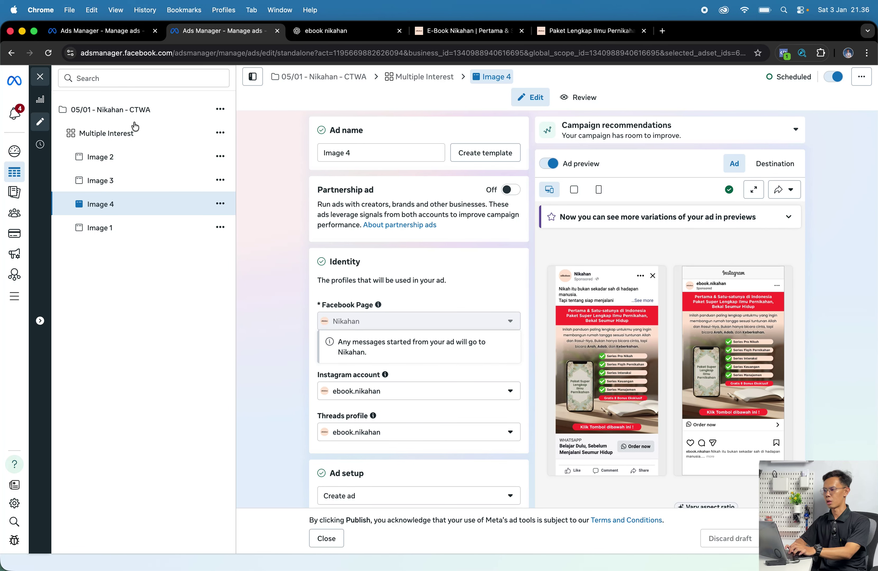
{"action": "left_click", "coordinate": [119, 138]}
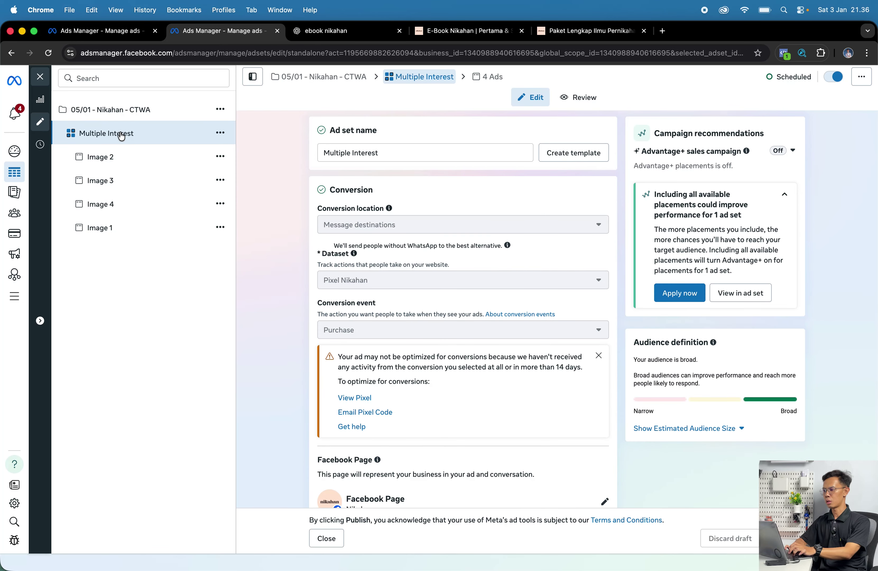
{"action": "scroll", "coordinate": [295, 348], "scroll_direction": "down", "scroll_amount": 15}
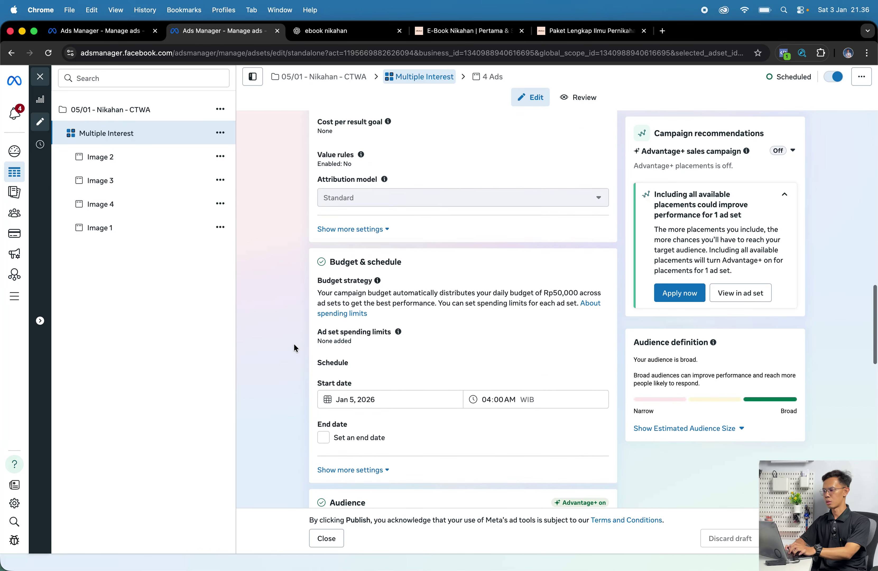
{"action": "scroll", "coordinate": [294, 345], "scroll_direction": "down", "scroll_amount": 4}
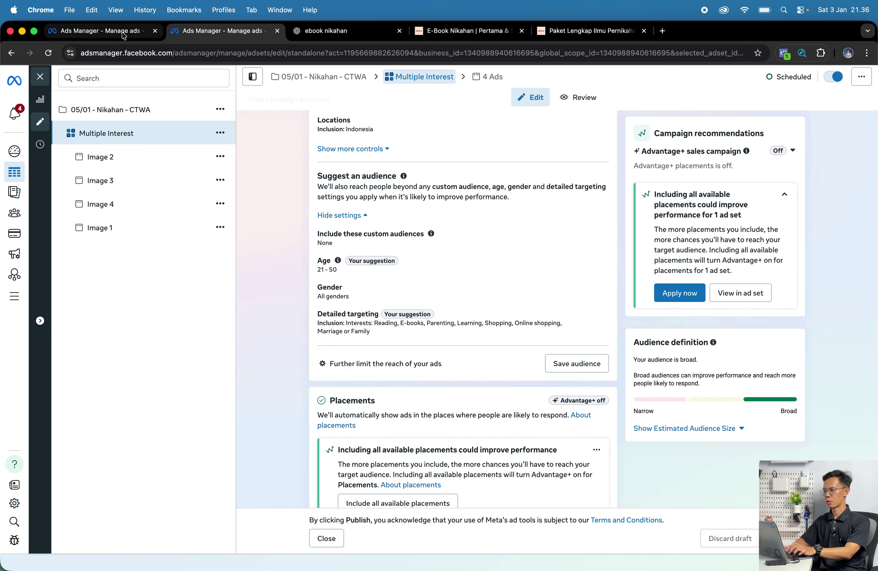
- Keep the location as Indonesia and set the minimum audience age to 21
{"action": "left_click", "coordinate": [102, 30]}
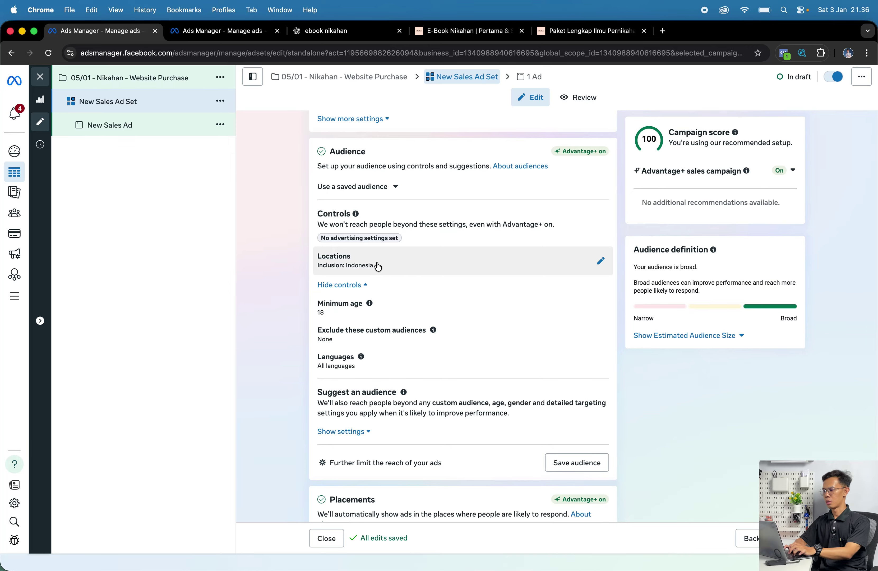
{"action": "left_click", "coordinate": [369, 271]}
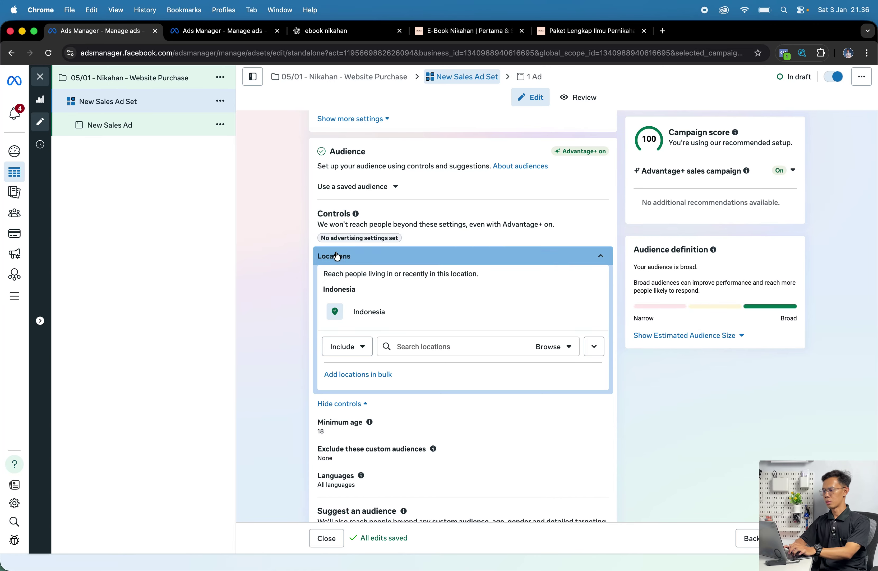
{"action": "left_click", "coordinate": [343, 256]}
{"action": "left_click", "coordinate": [334, 312]}
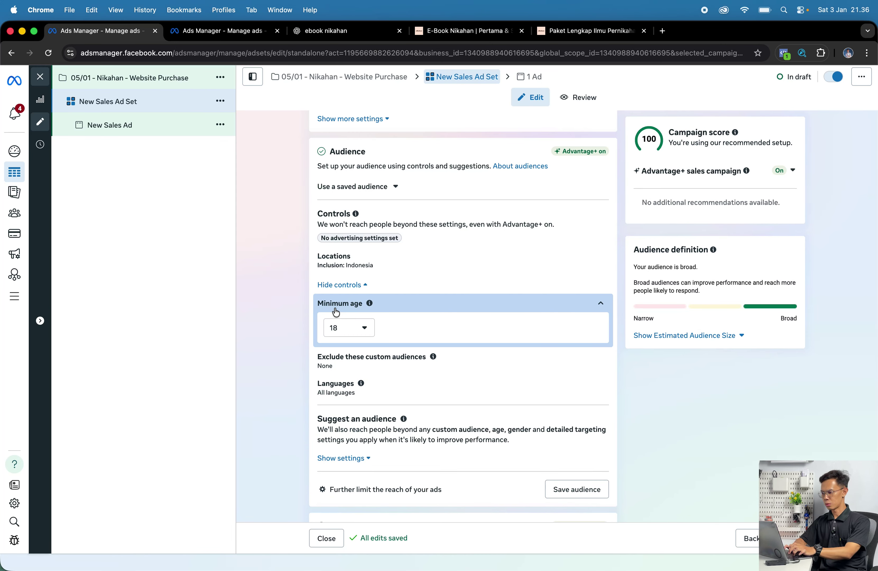
{"action": "left_click", "coordinate": [356, 329]}
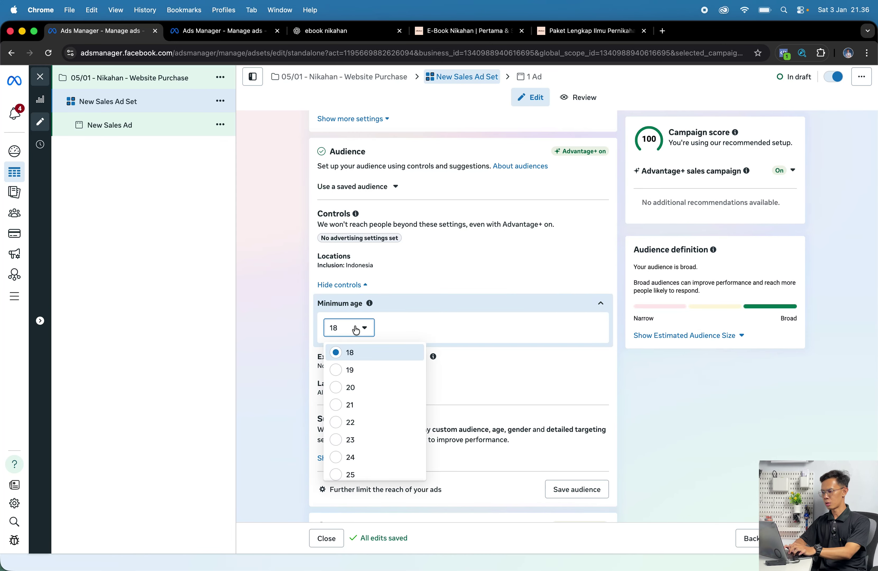
{"action": "left_click", "coordinate": [353, 405]}
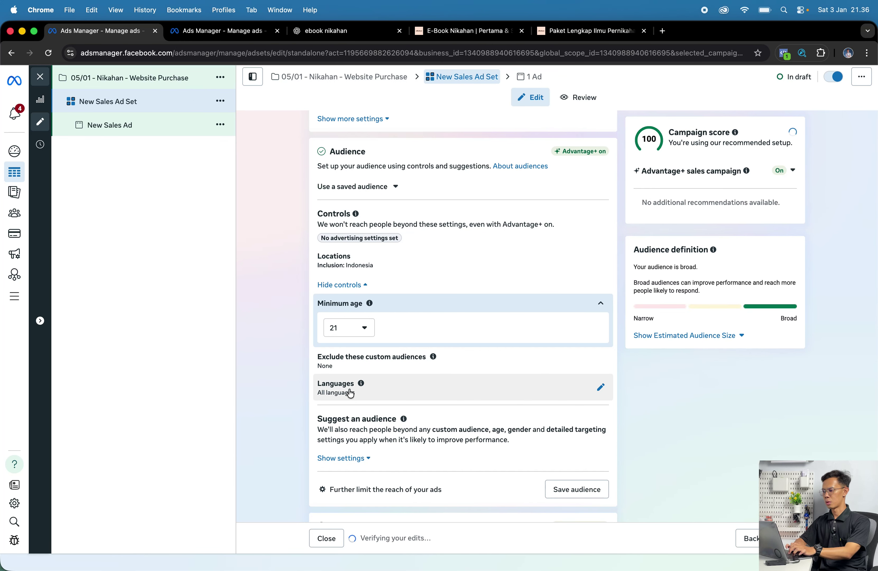
- Add Indonesian as the ad set's target language
{"action": "left_click", "coordinate": [350, 394]}
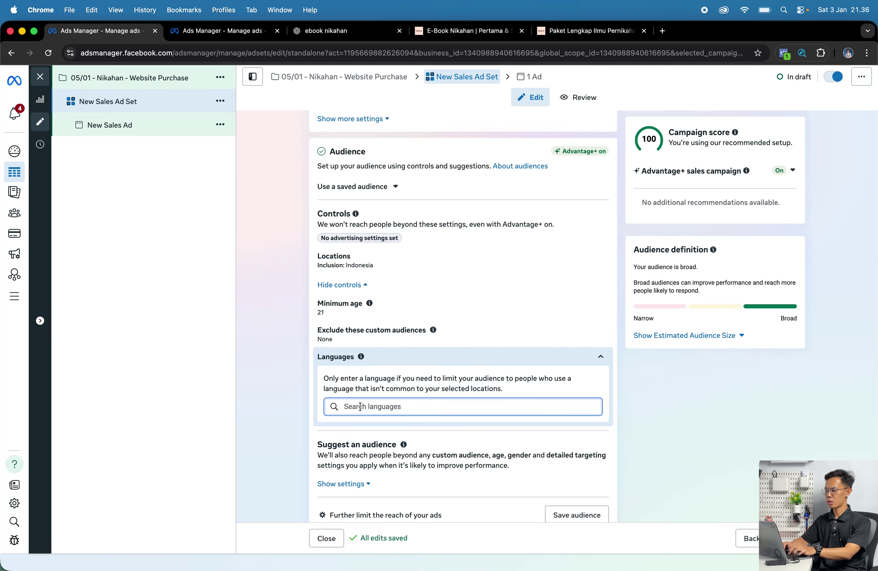
{"action": "type", "text": "indo"}
{"action": "left_click", "coordinate": [364, 424]}
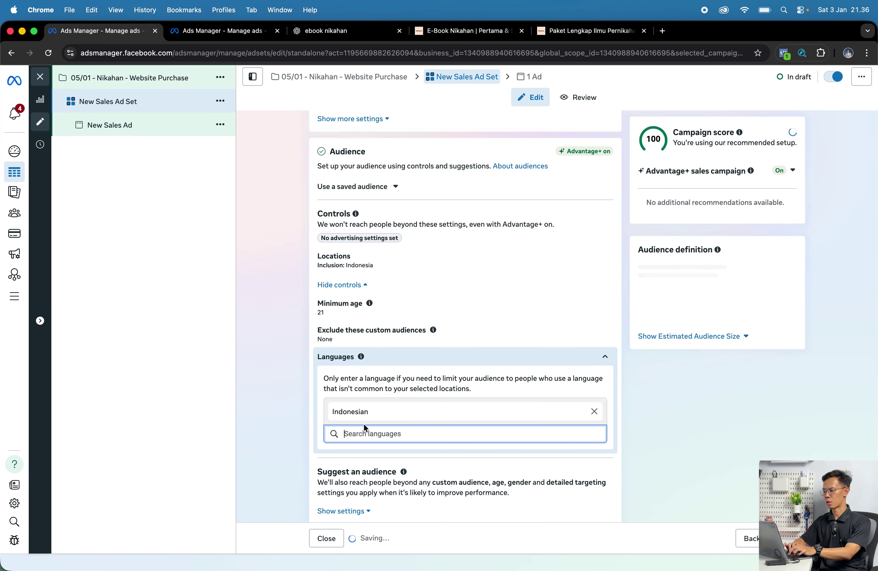
{"action": "left_click", "coordinate": [311, 393]}
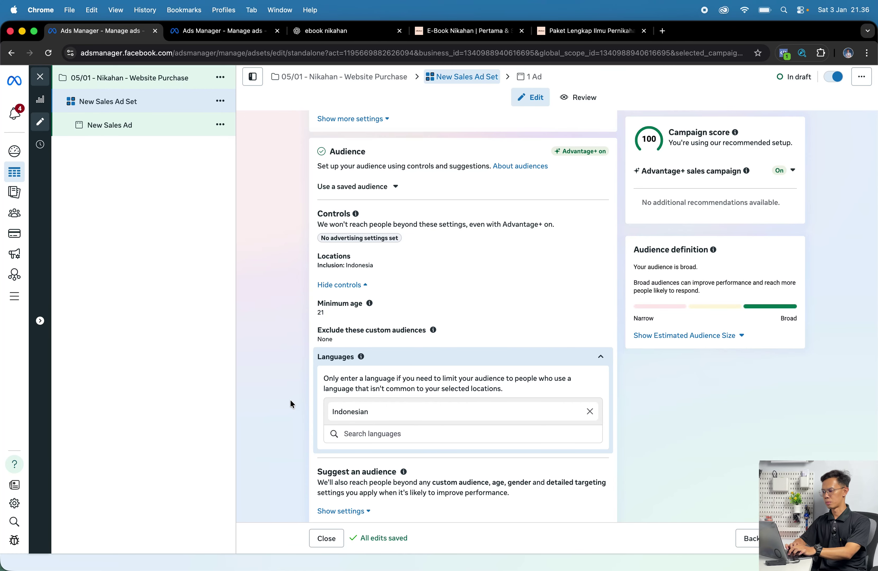
{"action": "scroll", "coordinate": [291, 401], "scroll_direction": "down", "scroll_amount": 4}
{"action": "scroll", "coordinate": [290, 400], "scroll_direction": "down", "scroll_amount": 4}
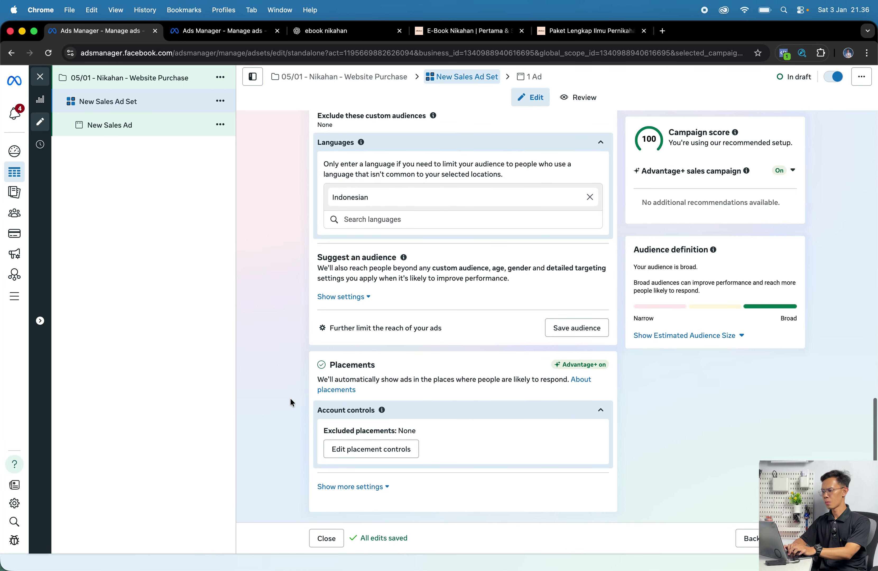
- Set the suggested audience age range to 21–50
{"action": "left_click", "coordinate": [336, 300]}
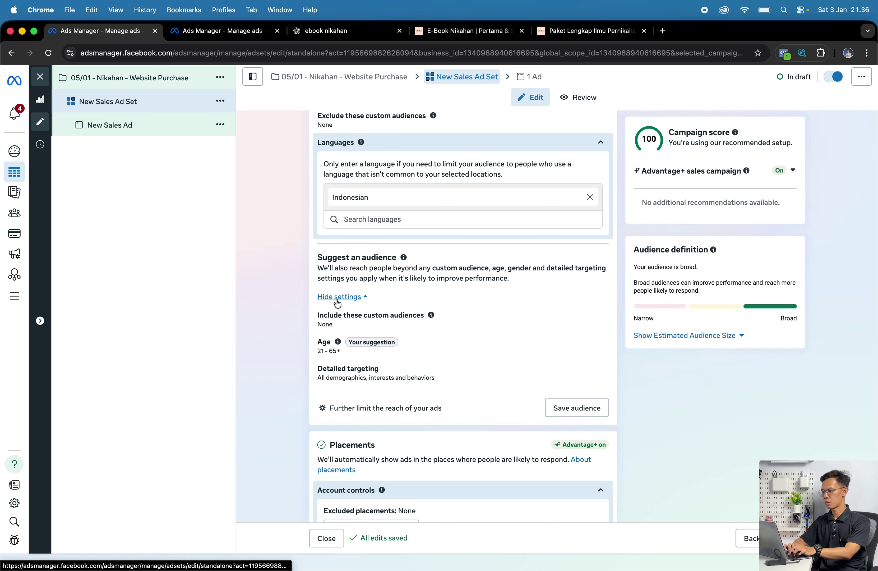
{"action": "left_click", "coordinate": [352, 354]}
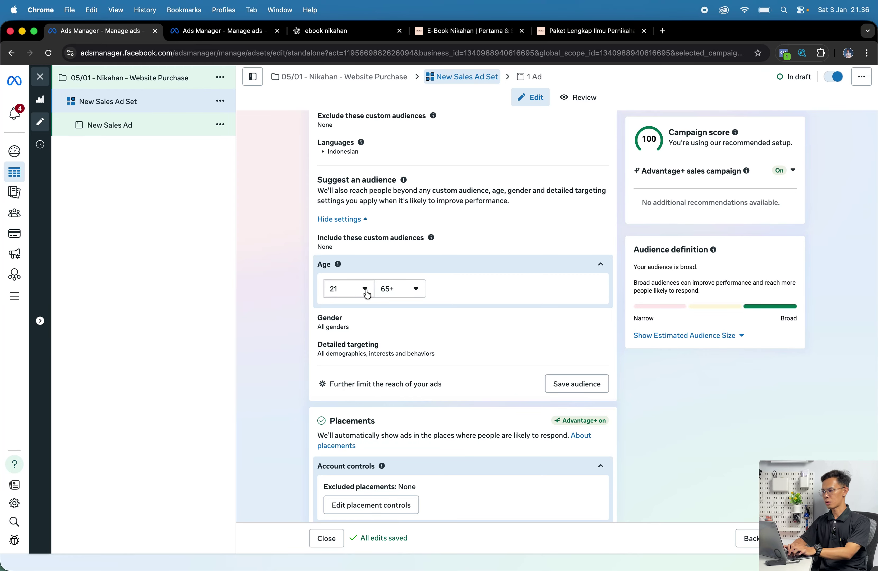
{"action": "left_click", "coordinate": [396, 294]}
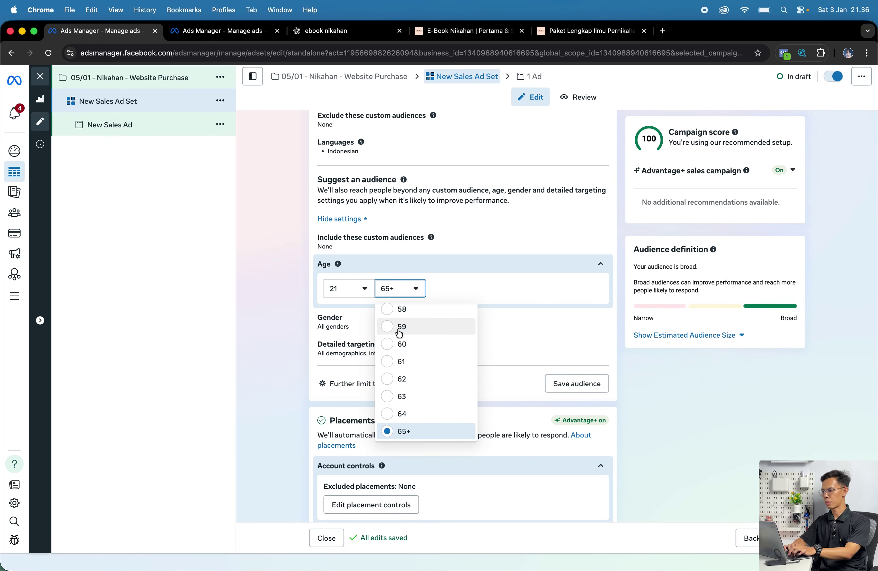
{"action": "scroll", "coordinate": [399, 334], "scroll_direction": "up", "scroll_amount": 1}
{"action": "scroll", "coordinate": [399, 333], "scroll_direction": "up", "scroll_amount": 7}
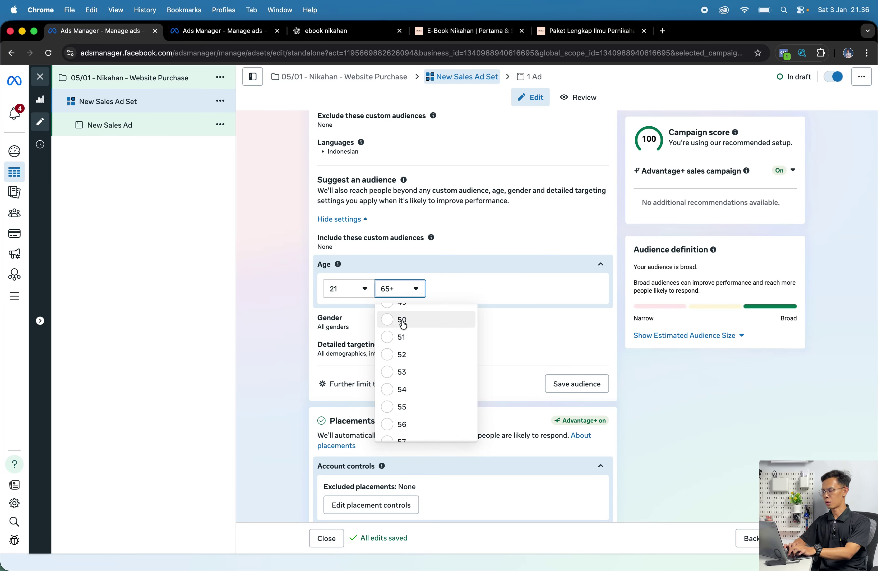
{"action": "left_click", "coordinate": [403, 321]}
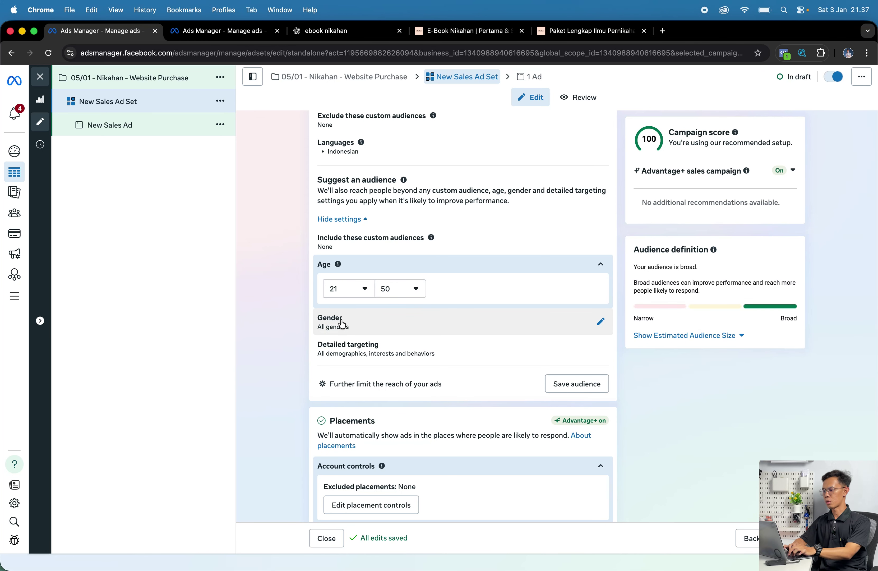
{"action": "left_click", "coordinate": [342, 351]}
- Look up the Multiple Interest ad set's interest list for reference
{"action": "left_click", "coordinate": [256, 32]}
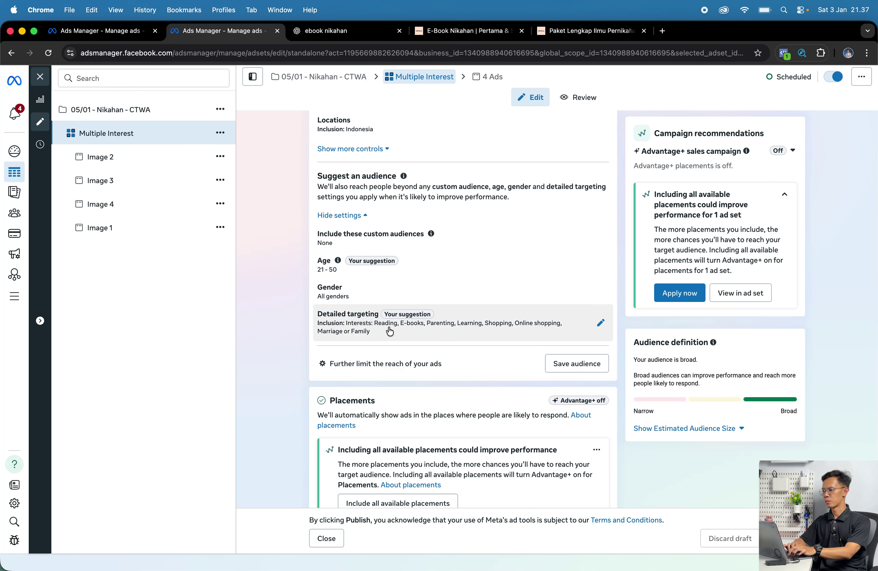
{"action": "left_click", "coordinate": [606, 330]}
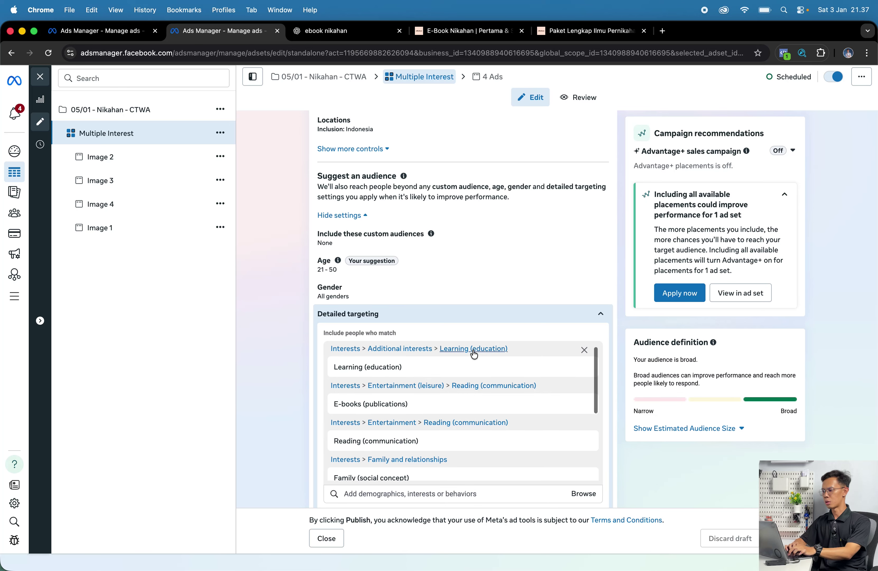
{"action": "mouse_move", "coordinate": [427, 375]}
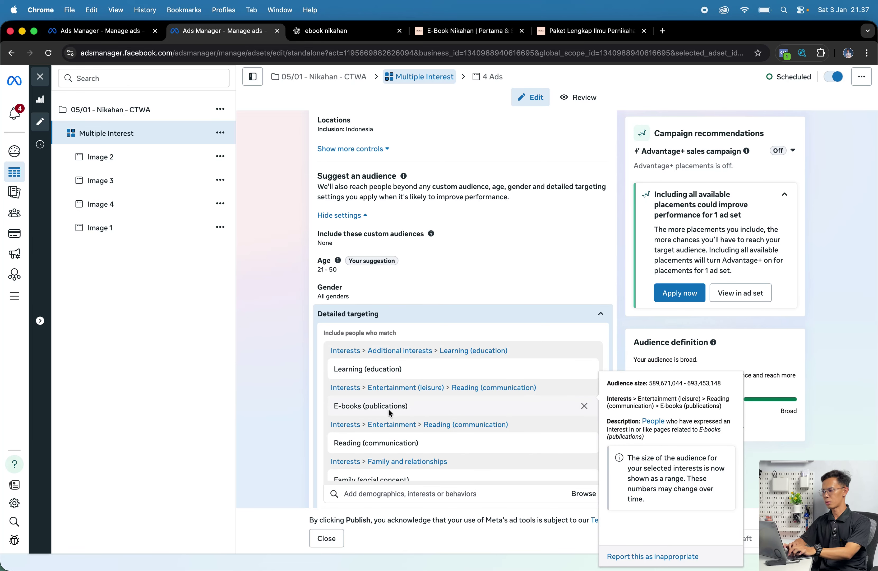
{"action": "left_click", "coordinate": [121, 32]}
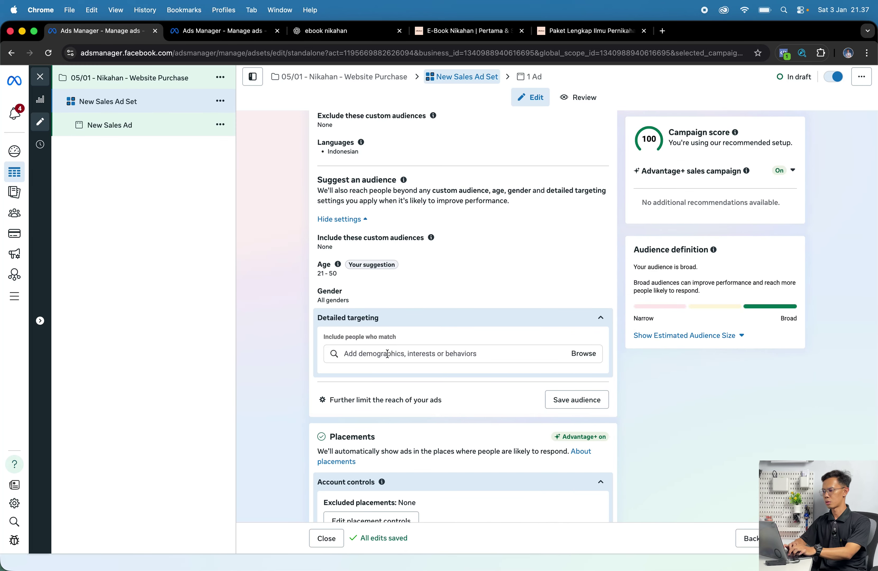
- Add Learning, E-books and Reading as detailed targeting interests
{"action": "left_click", "coordinate": [387, 353]}
{"action": "type", "text": "learning"}
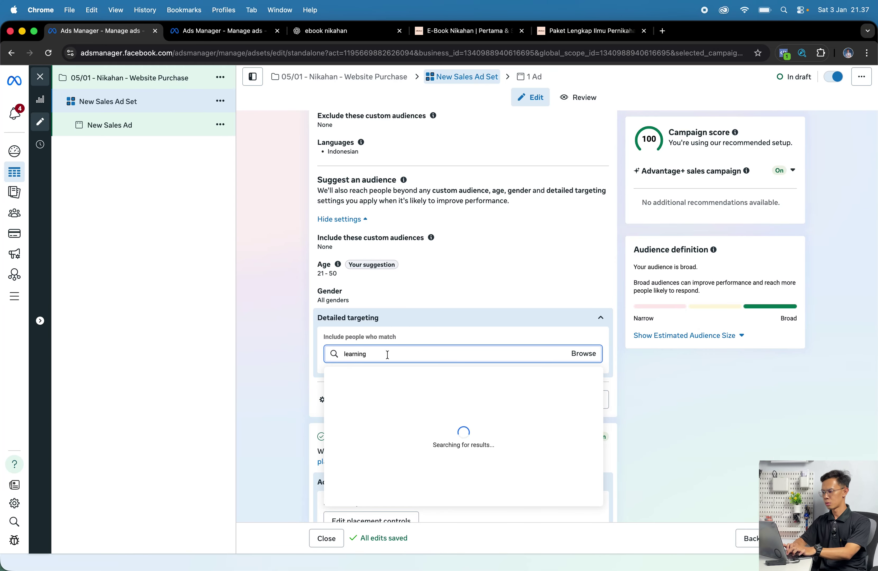
{"action": "left_click", "coordinate": [375, 397]}
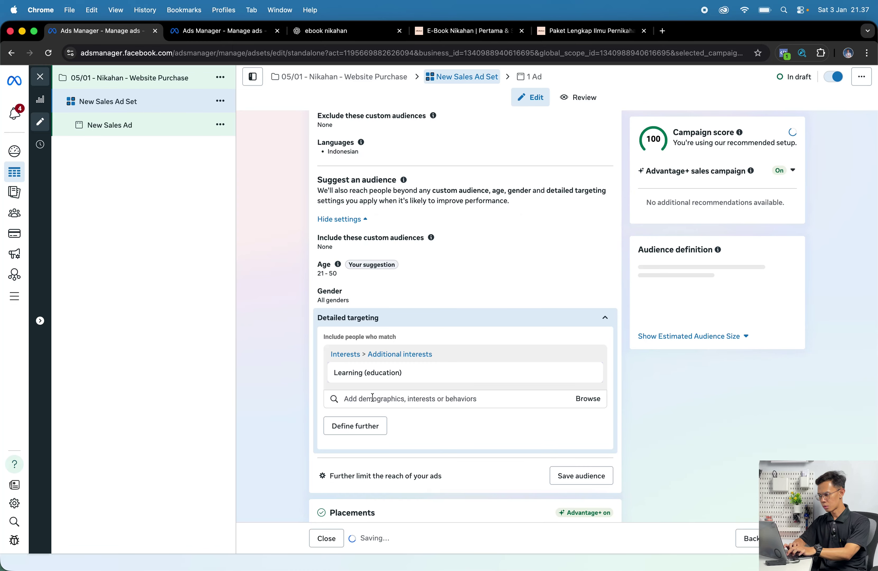
{"action": "type", "text": "ebooks"}
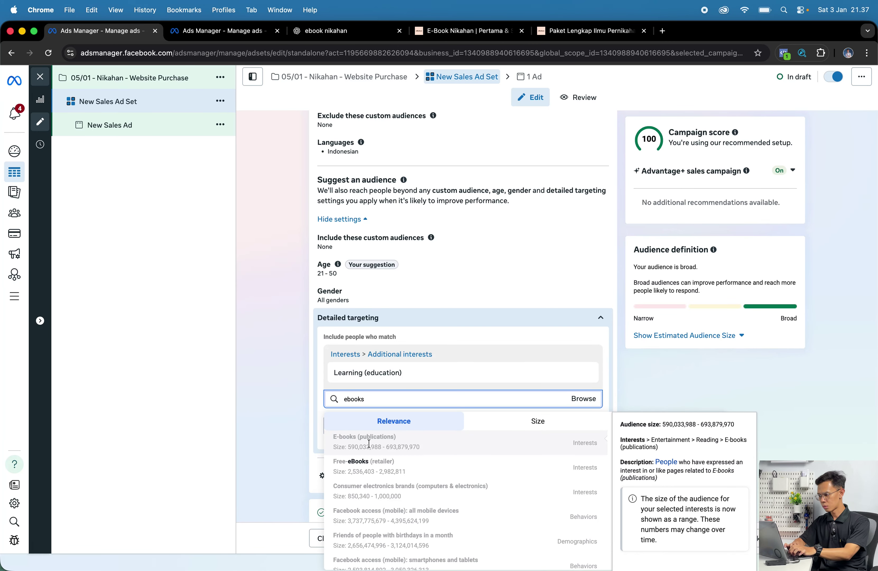
{"action": "left_click", "coordinate": [370, 443]}
{"action": "type", "text": "re"}
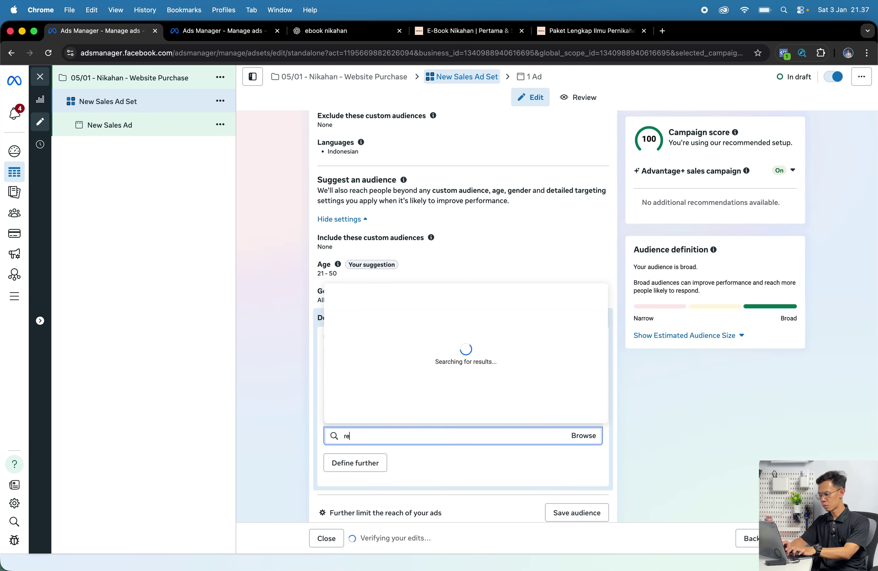
{"action": "type", "text": "ading"}
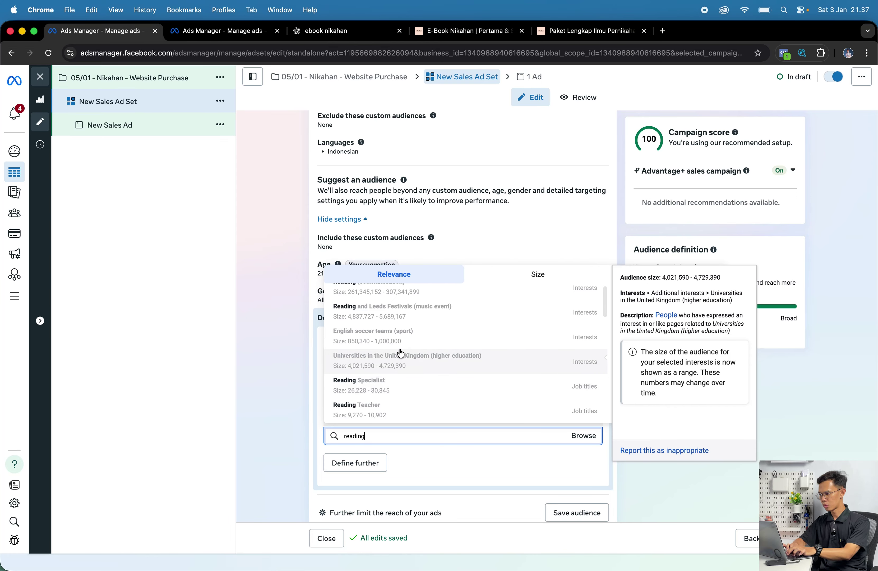
{"action": "left_click", "coordinate": [404, 308]}
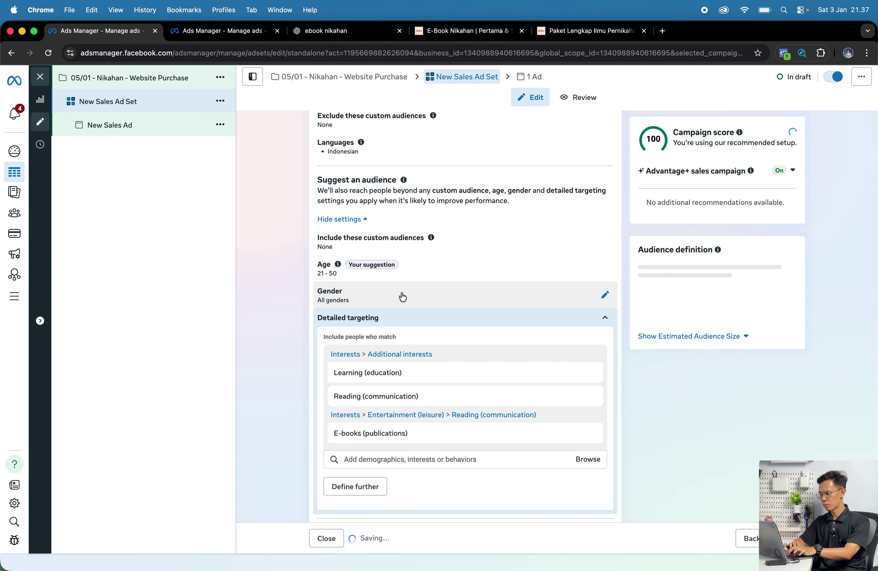
{"action": "left_click", "coordinate": [230, 33]}
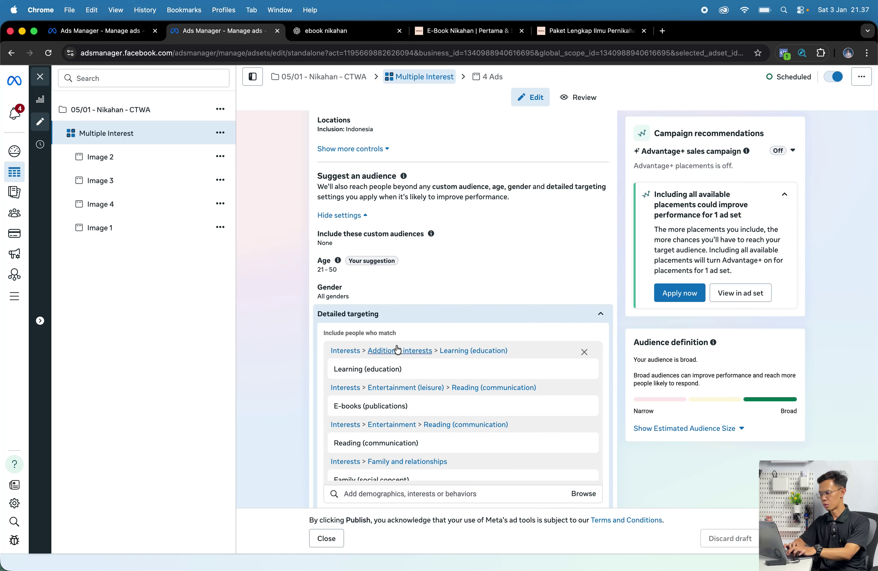
- Add Family, Marriage and Parenting as detailed targeting interests
{"action": "scroll", "coordinate": [396, 345], "scroll_direction": "down", "scroll_amount": 5}
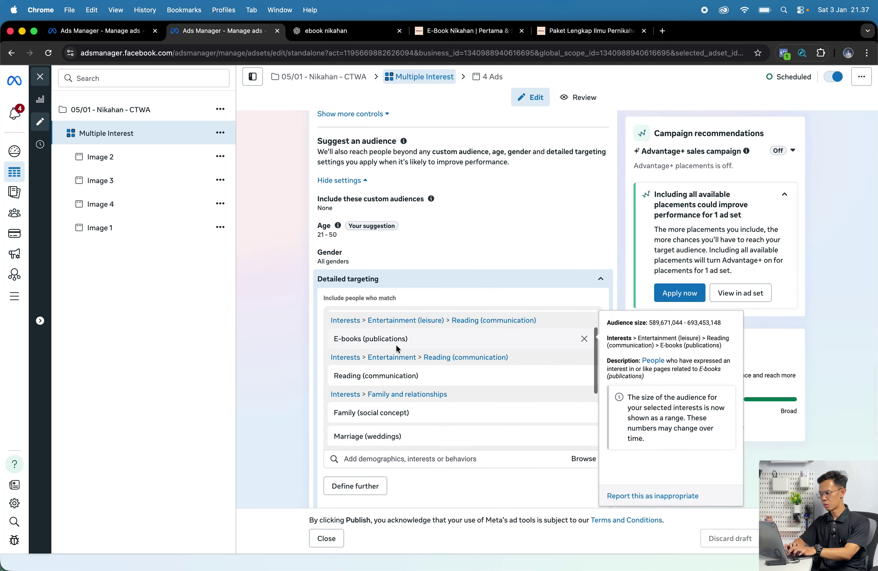
{"action": "scroll", "coordinate": [396, 345], "scroll_direction": "down", "scroll_amount": 2}
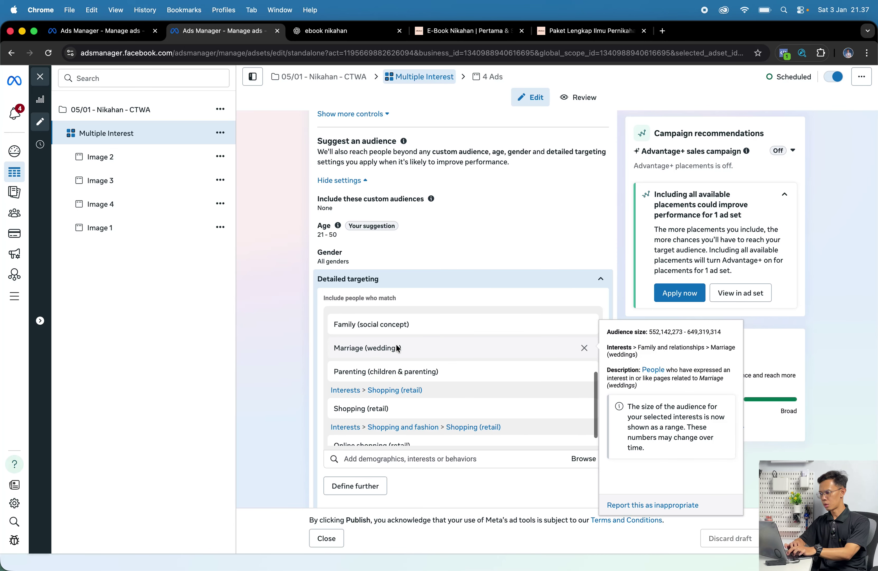
{"action": "left_click", "coordinate": [104, 29]}
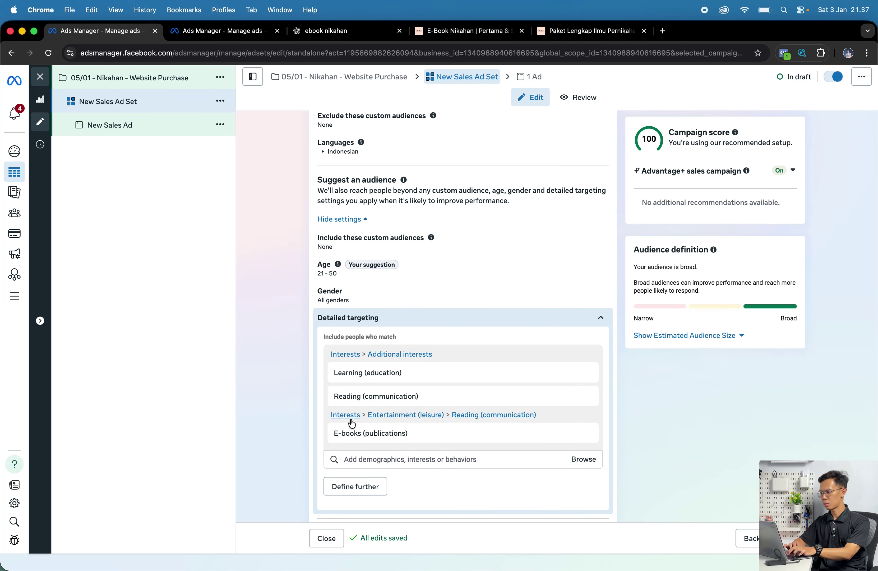
{"action": "left_click", "coordinate": [359, 461]}
{"action": "type", "text": "family"}
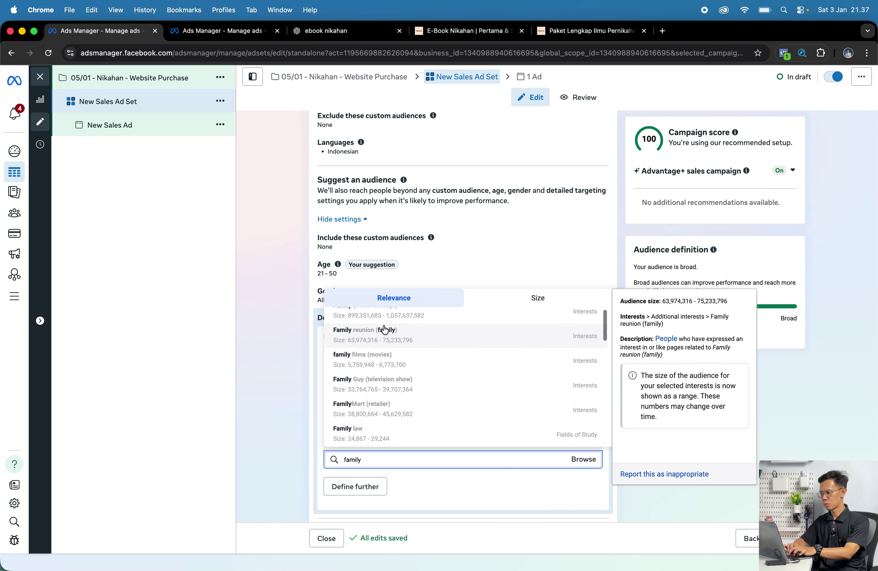
{"action": "left_click", "coordinate": [386, 329]}
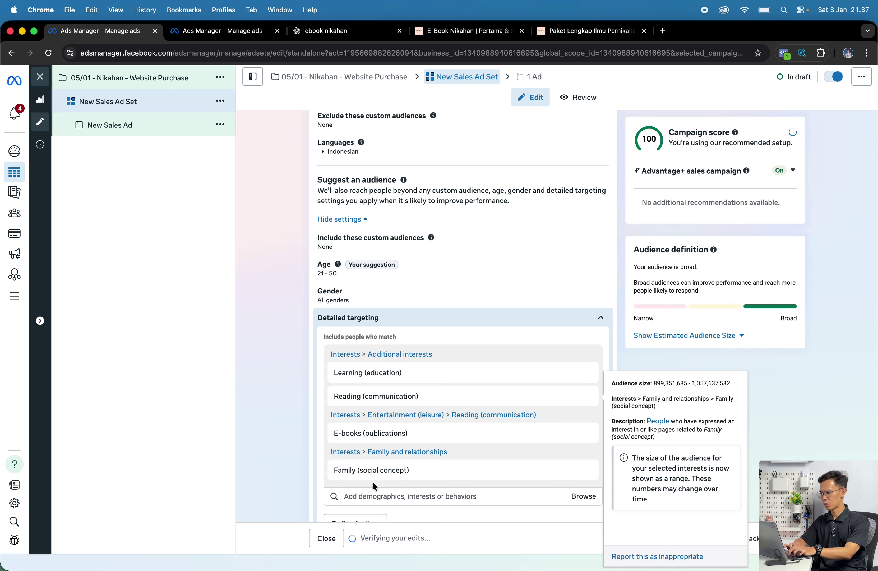
{"action": "left_click", "coordinate": [369, 500]}
{"action": "type", "text": "marriage"}
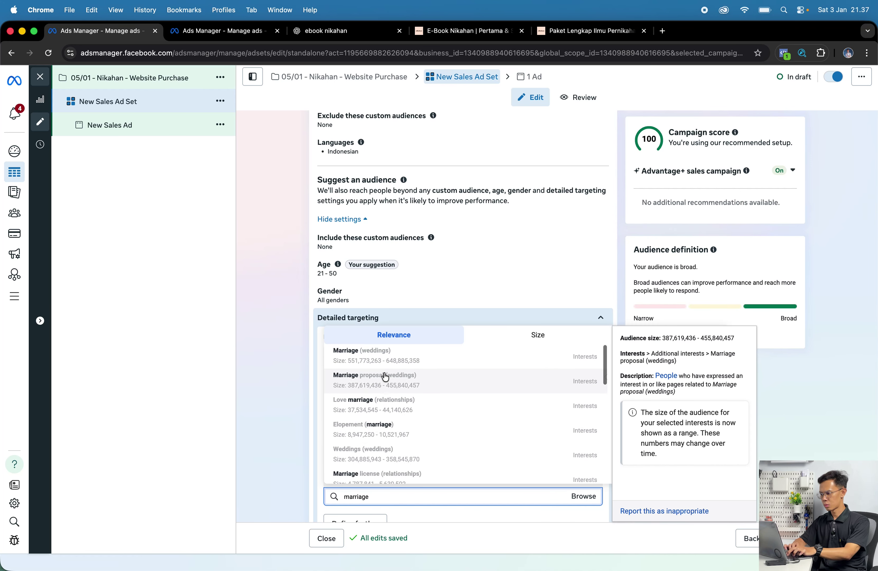
{"action": "left_click", "coordinate": [384, 355]}
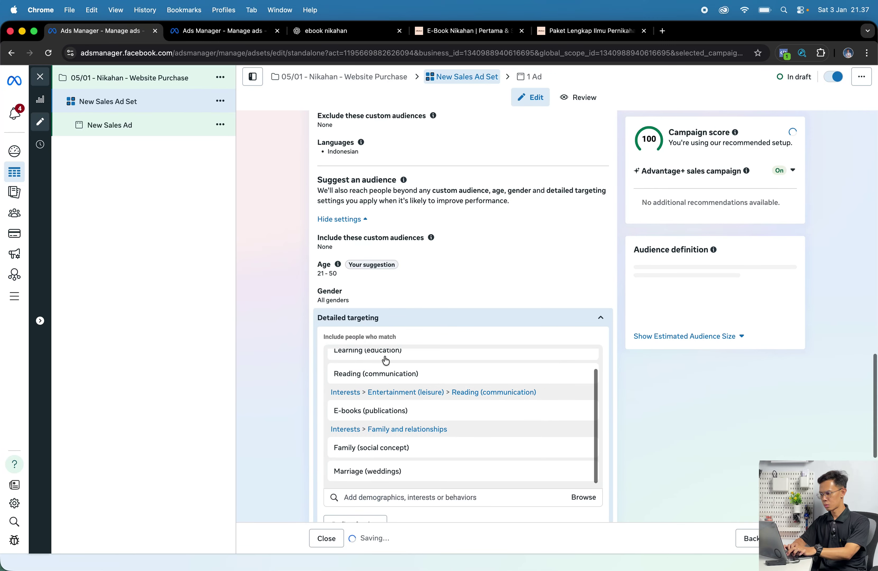
{"action": "scroll", "coordinate": [290, 401], "scroll_direction": "down", "scroll_amount": 3}
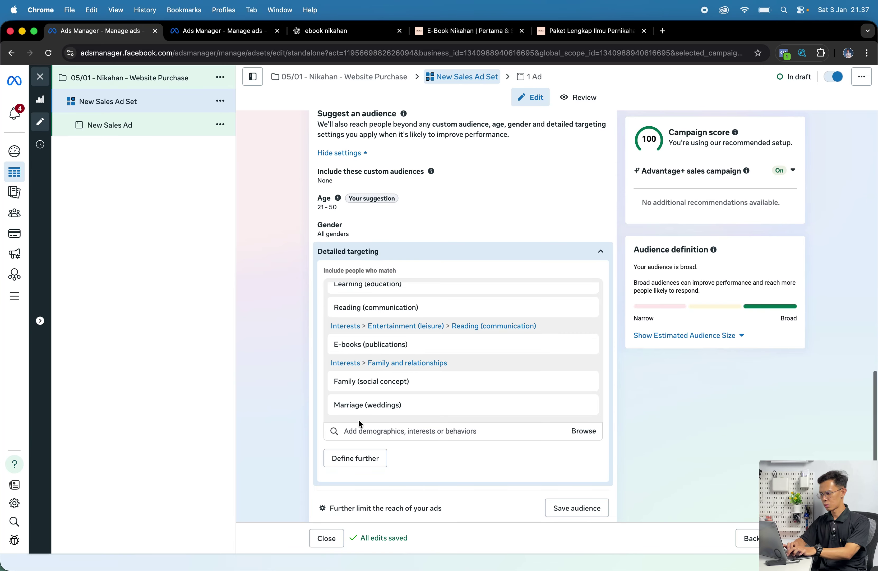
{"action": "left_click", "coordinate": [365, 431]}
{"action": "type", "text": "parenting"}
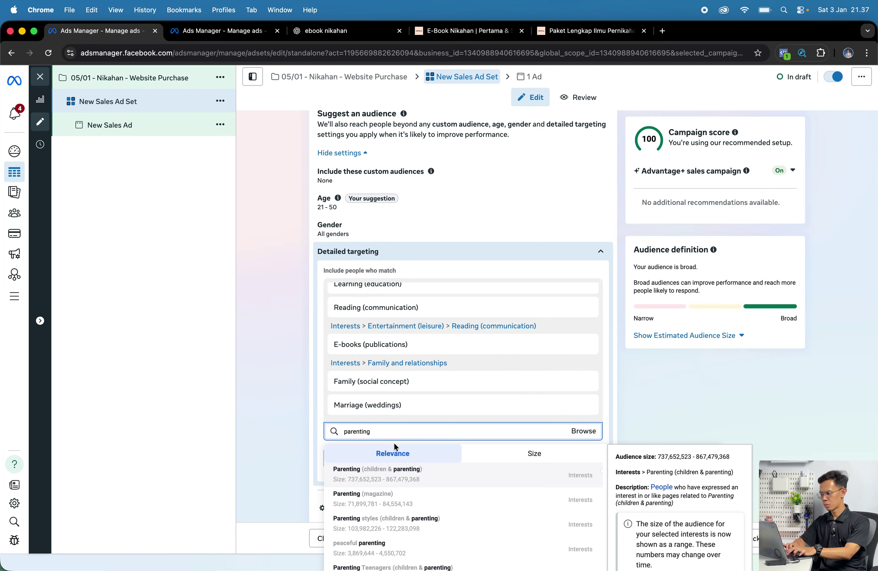
{"action": "left_click", "coordinate": [378, 478]}
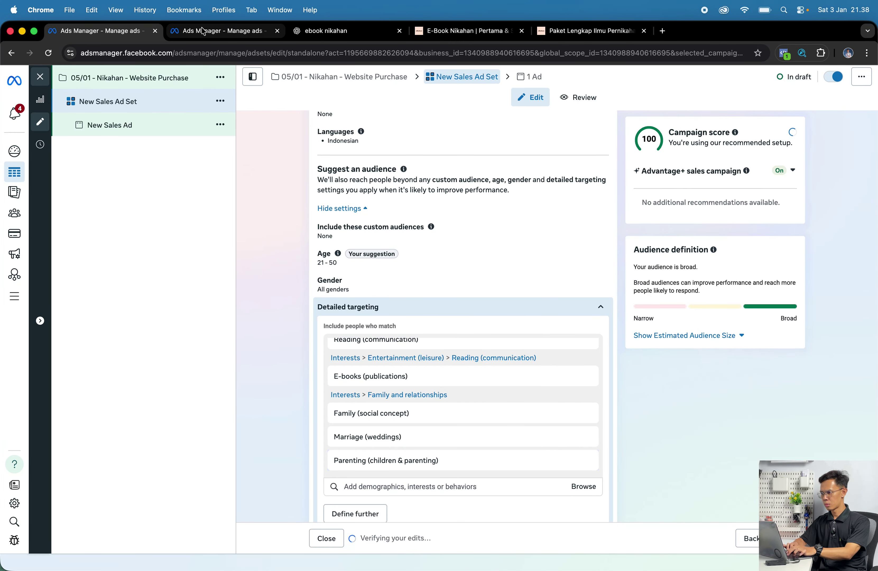
- Check the Multiple Interest ad set, then add Shopping and Online shopping interests
{"action": "left_click", "coordinate": [204, 31]}
{"action": "mouse_move", "coordinate": [335, 365]}
{"action": "scroll", "coordinate": [335, 366], "scroll_direction": "down", "scroll_amount": 1}
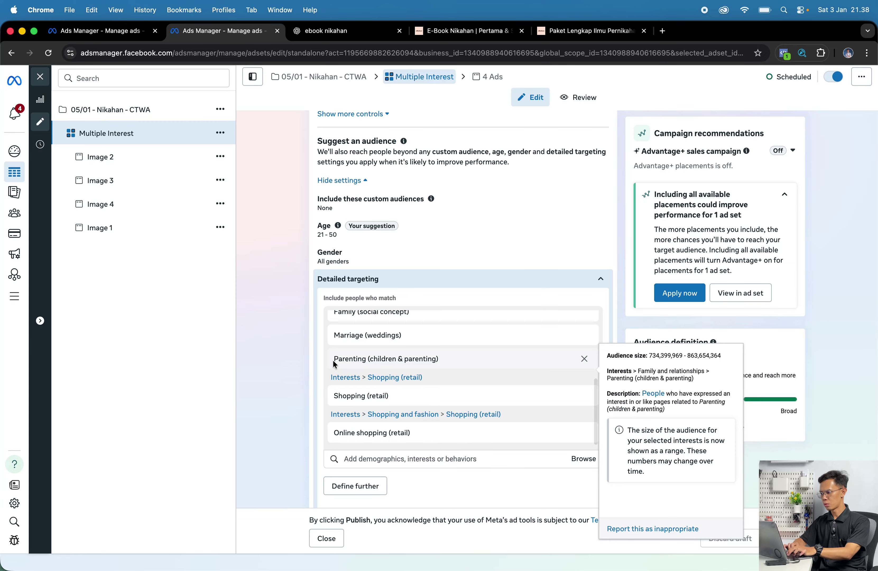
{"action": "left_click", "coordinate": [116, 33]}
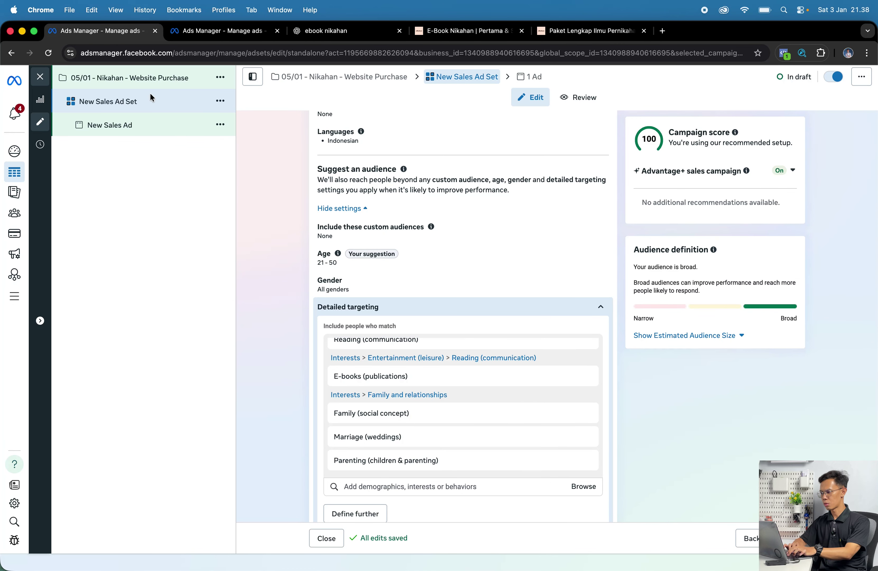
{"action": "scroll", "coordinate": [383, 485], "scroll_direction": "down", "scroll_amount": 2}
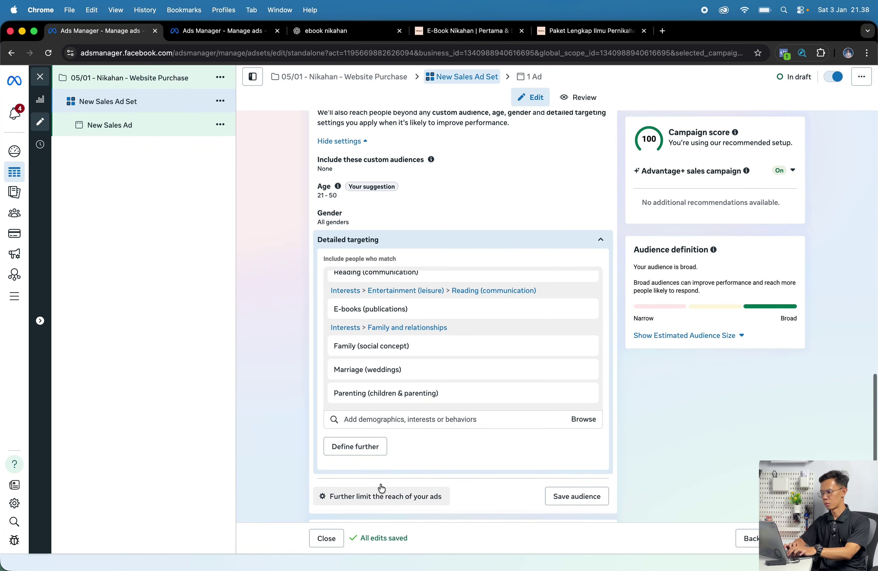
{"action": "left_click", "coordinate": [382, 419]}
{"action": "type", "text": "shopp"}
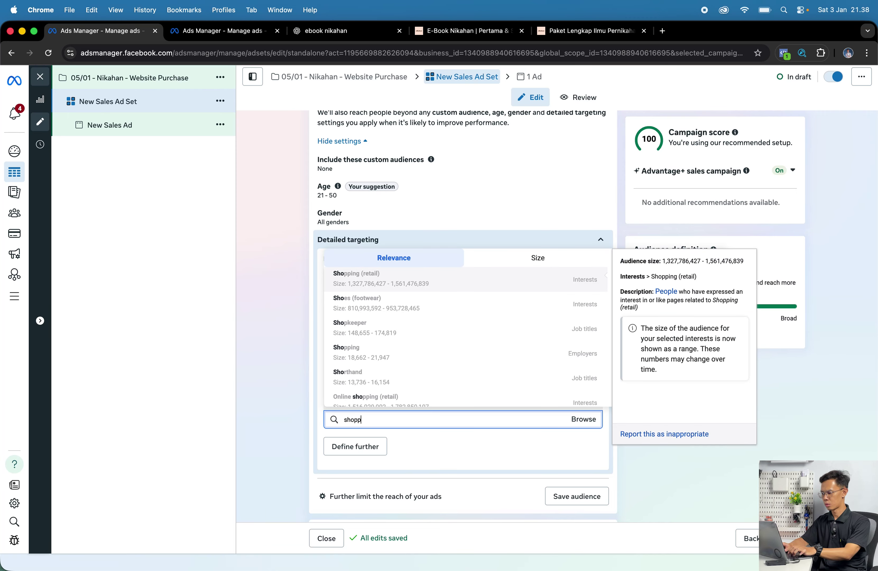
{"action": "type", "text": "ing"}
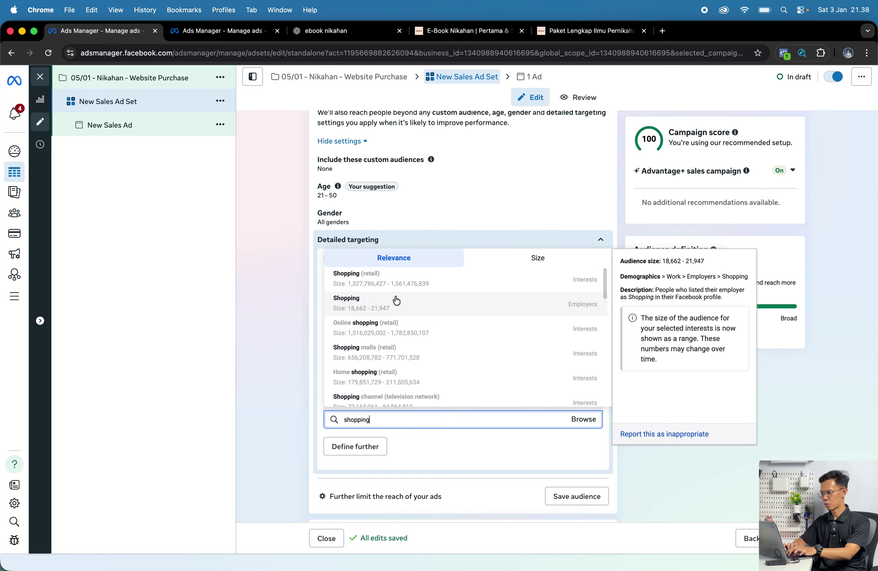
{"action": "left_click", "coordinate": [395, 286]}
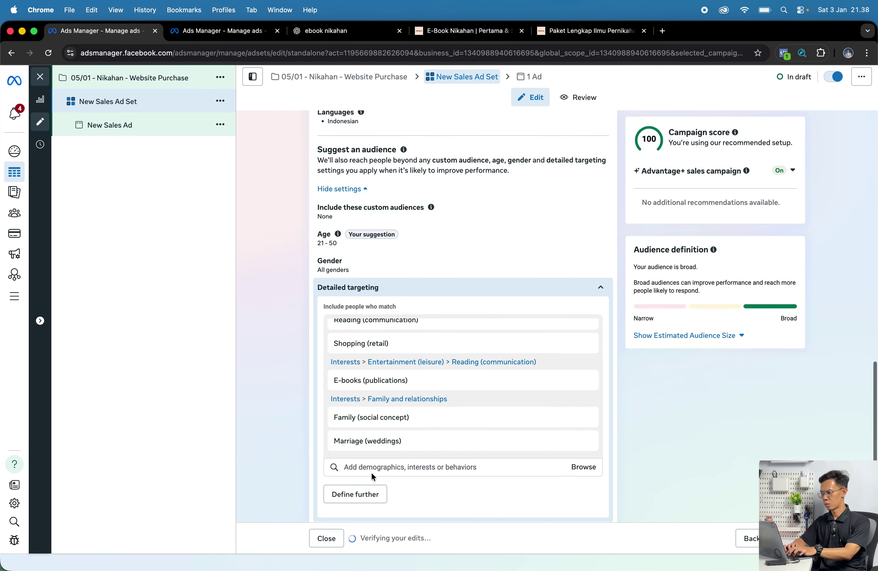
{"action": "left_click", "coordinate": [380, 431]}
{"action": "type", "text": "online"}
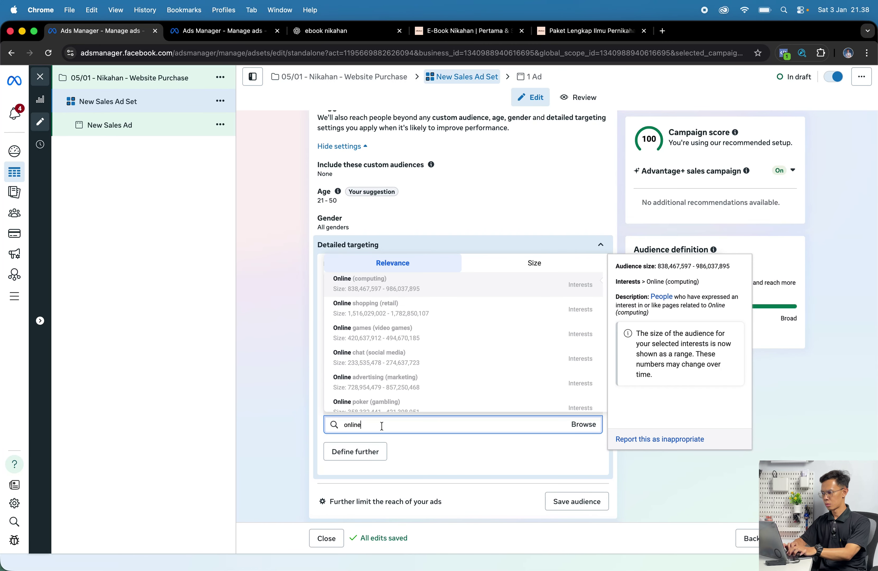
{"action": "left_click", "coordinate": [400, 306]}
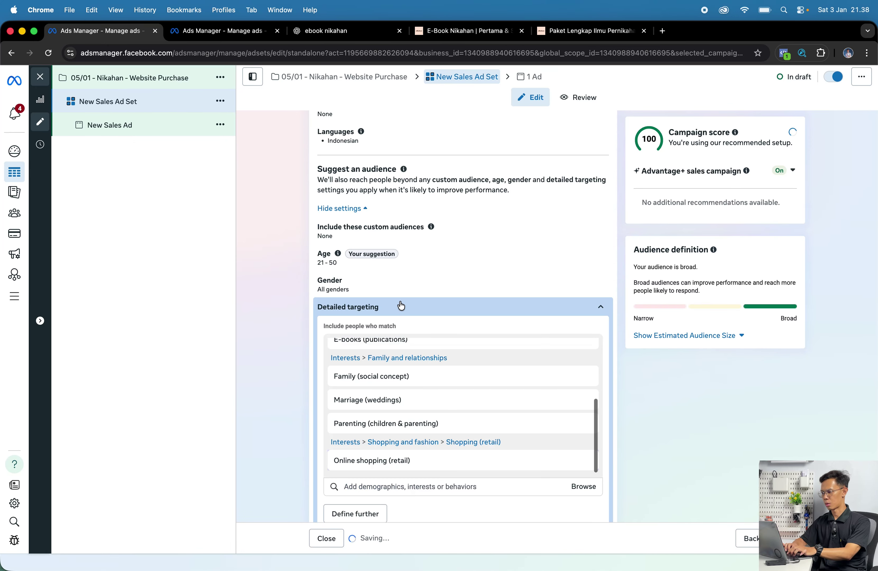
- Compare the finished interest list against the Multiple Interest ad set's targeting
{"action": "scroll", "coordinate": [380, 429], "scroll_direction": "down", "scroll_amount": 3}
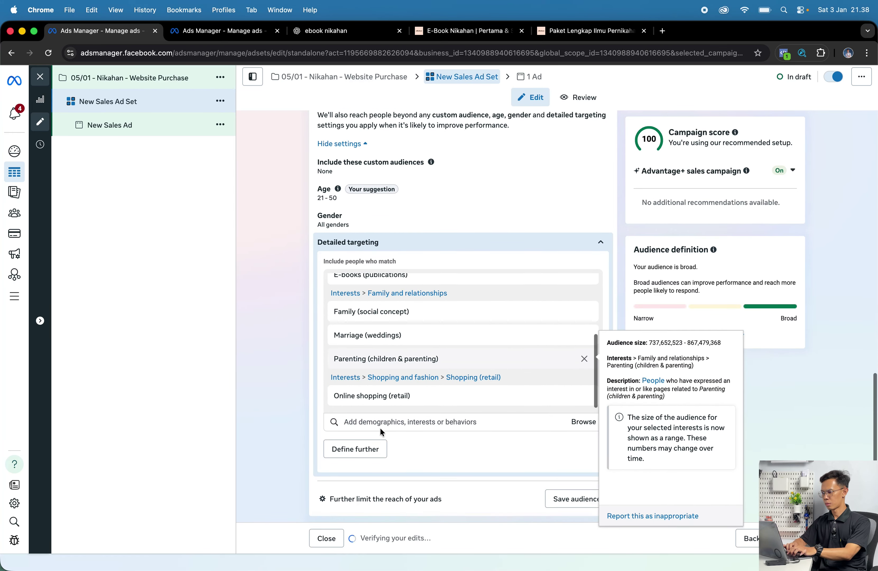
{"action": "scroll", "coordinate": [380, 385], "scroll_direction": "up", "scroll_amount": 4}
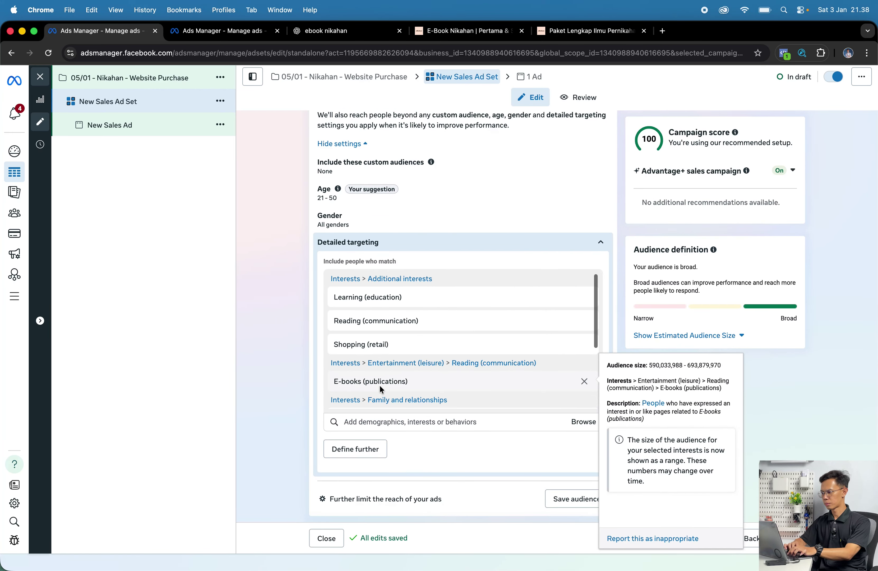
{"action": "scroll", "coordinate": [380, 385], "scroll_direction": "up", "scroll_amount": 2}
{"action": "scroll", "coordinate": [379, 386], "scroll_direction": "down", "scroll_amount": 4}
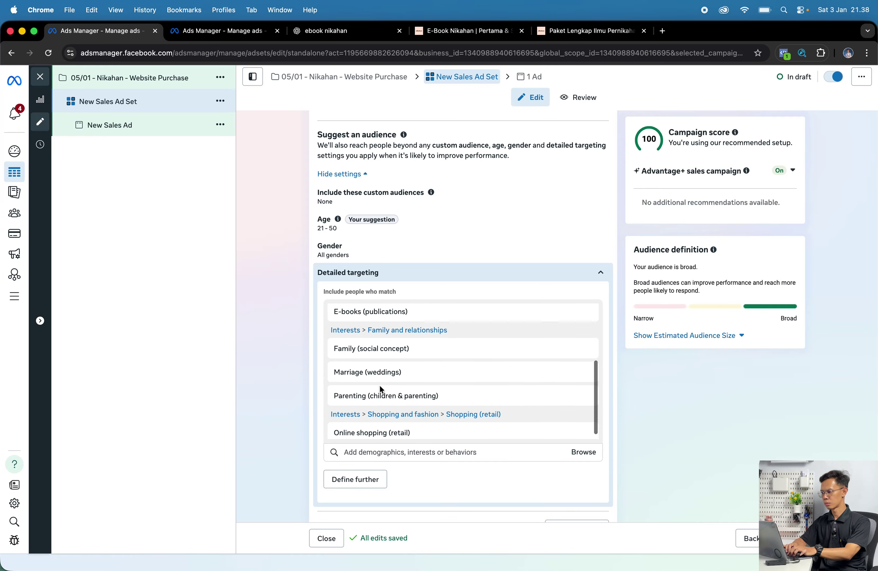
{"action": "scroll", "coordinate": [380, 389], "scroll_direction": "down", "scroll_amount": 1}
{"action": "left_click", "coordinate": [245, 31]}
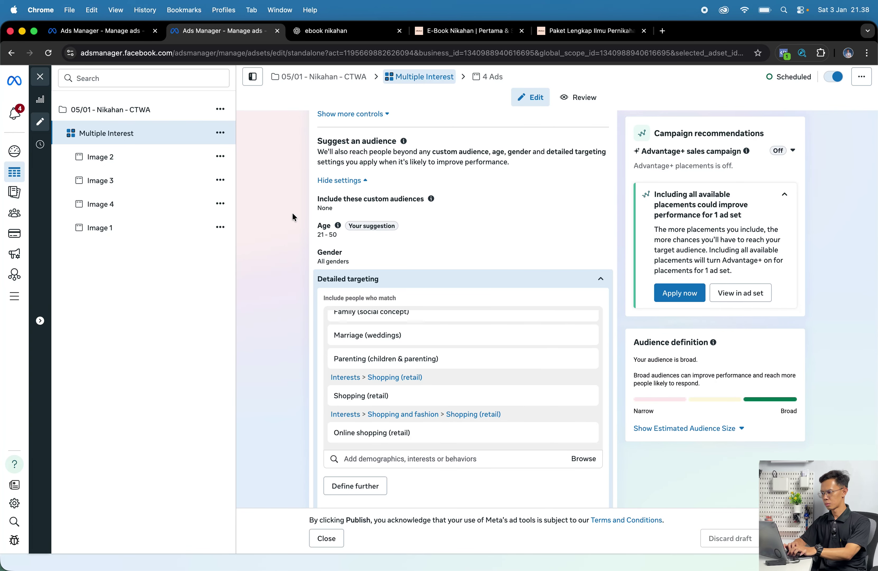
{"action": "scroll", "coordinate": [365, 372], "scroll_direction": "up", "scroll_amount": 5}
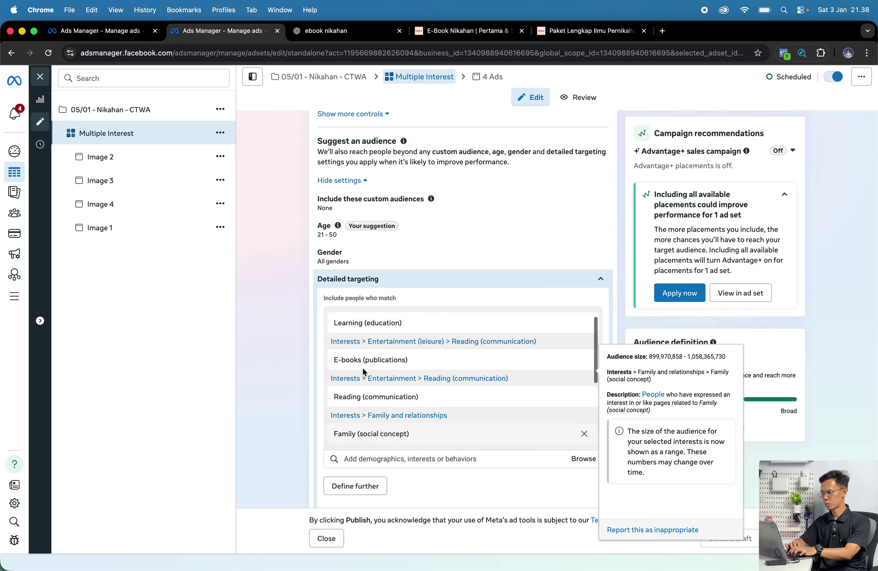
{"action": "scroll", "coordinate": [364, 372], "scroll_direction": "up", "scroll_amount": 2}
{"action": "left_click", "coordinate": [117, 34]}
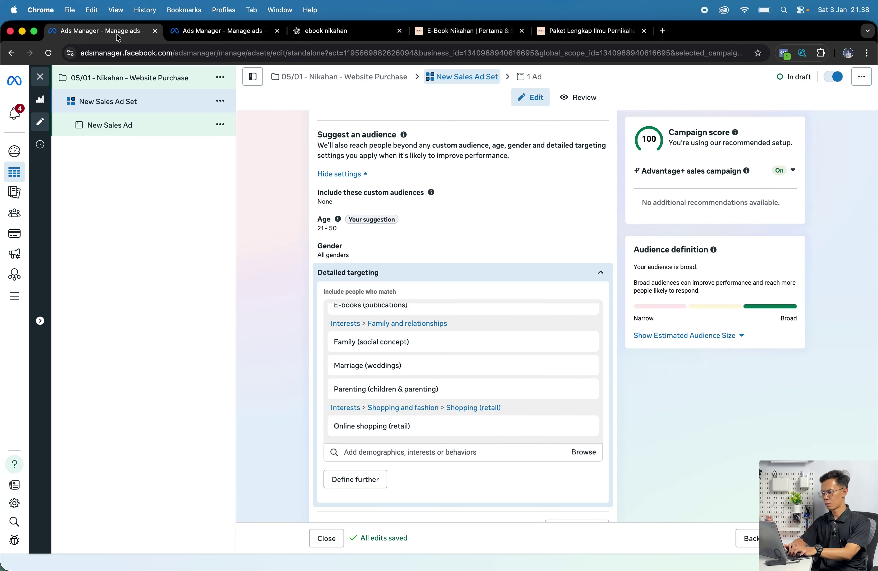
{"action": "scroll", "coordinate": [386, 375], "scroll_direction": "down", "scroll_amount": 3}
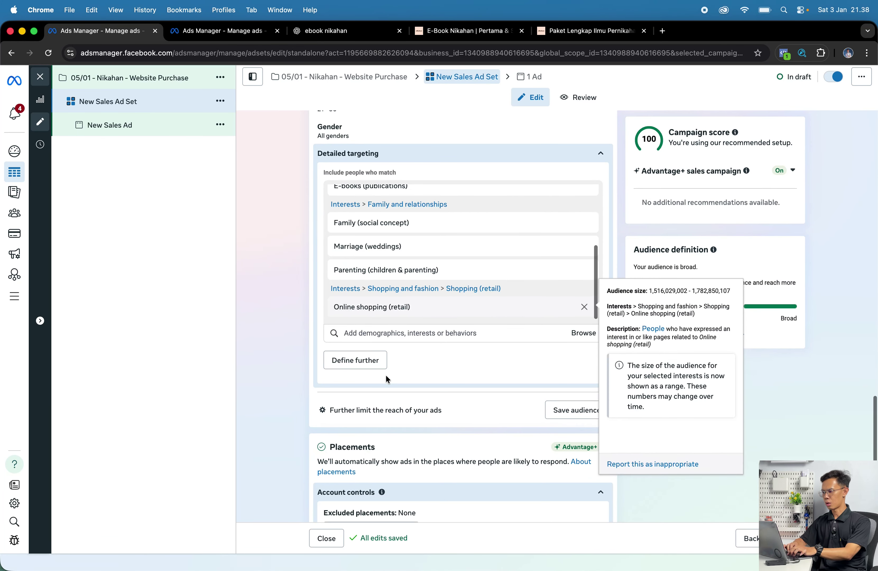
- Uncheck Messenger and Audience Network so the ad set runs only on Facebook, Instagram and Threads, then expand placement controls
{"action": "left_click", "coordinate": [405, 152]}
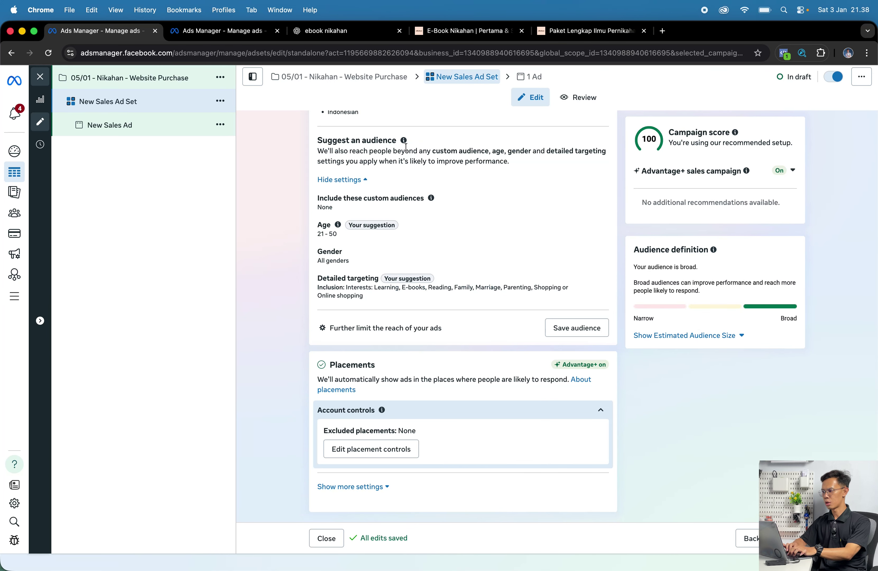
{"action": "scroll", "coordinate": [308, 293], "scroll_direction": "up", "scroll_amount": 1}
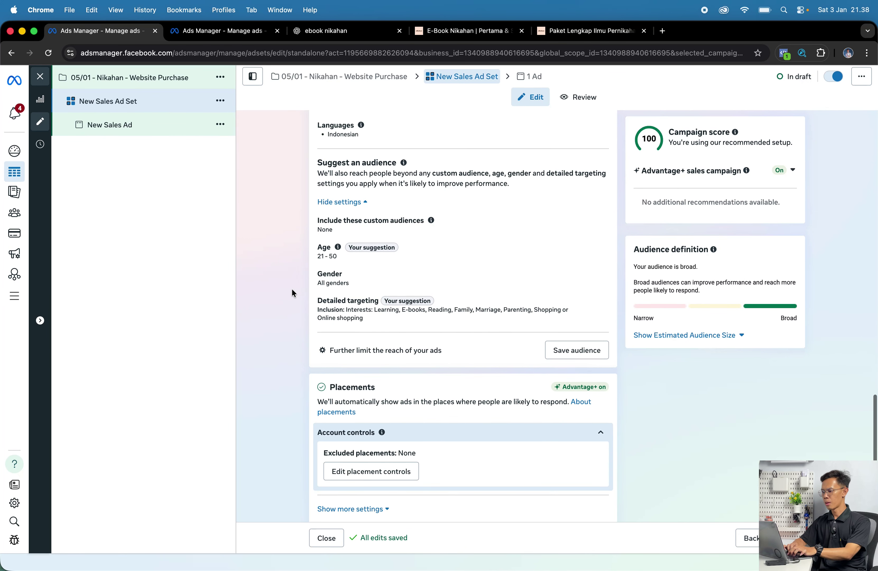
{"action": "scroll", "coordinate": [332, 389], "scroll_direction": "down", "scroll_amount": 1}
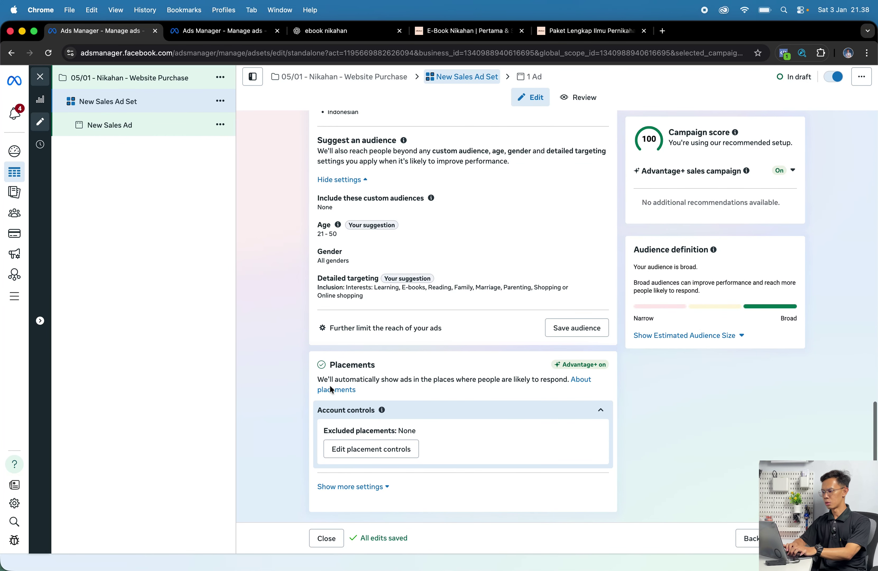
{"action": "left_click", "coordinate": [354, 488]}
{"action": "scroll", "coordinate": [358, 462], "scroll_direction": "down", "scroll_amount": 7}
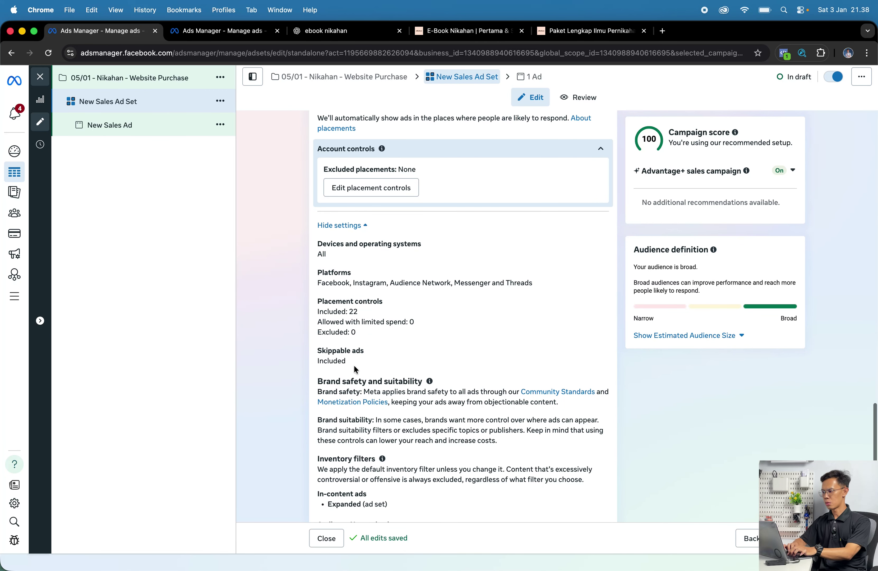
{"action": "left_click", "coordinate": [344, 282]}
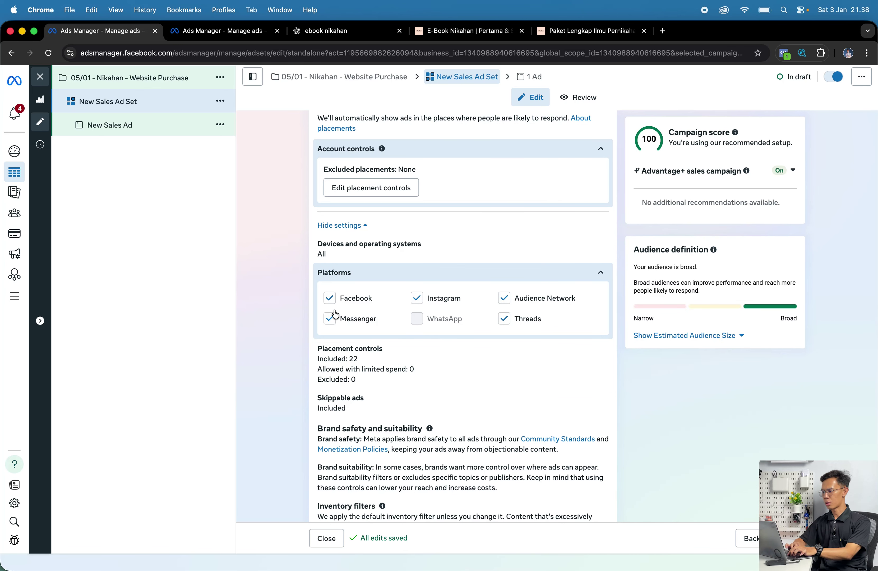
{"action": "left_click", "coordinate": [331, 318]}
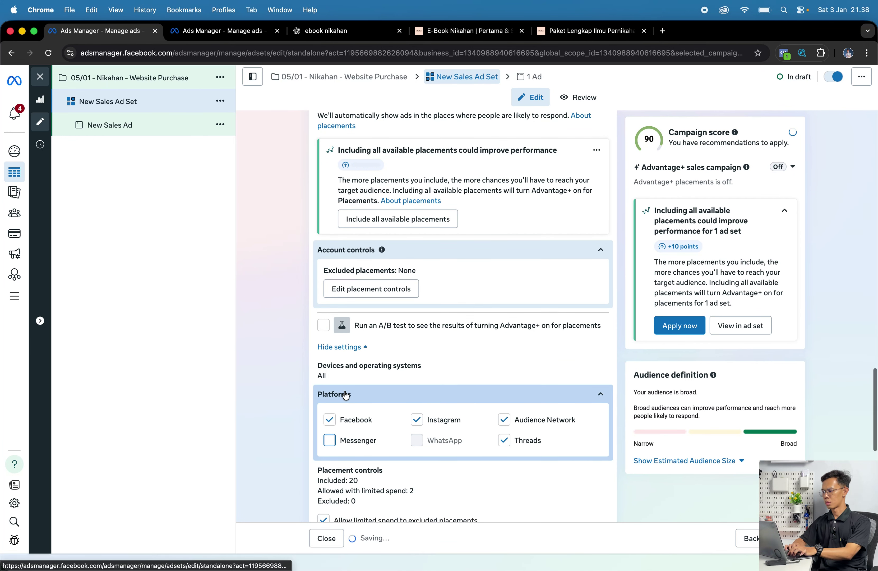
{"action": "scroll", "coordinate": [345, 394], "scroll_direction": "down", "scroll_amount": 4}
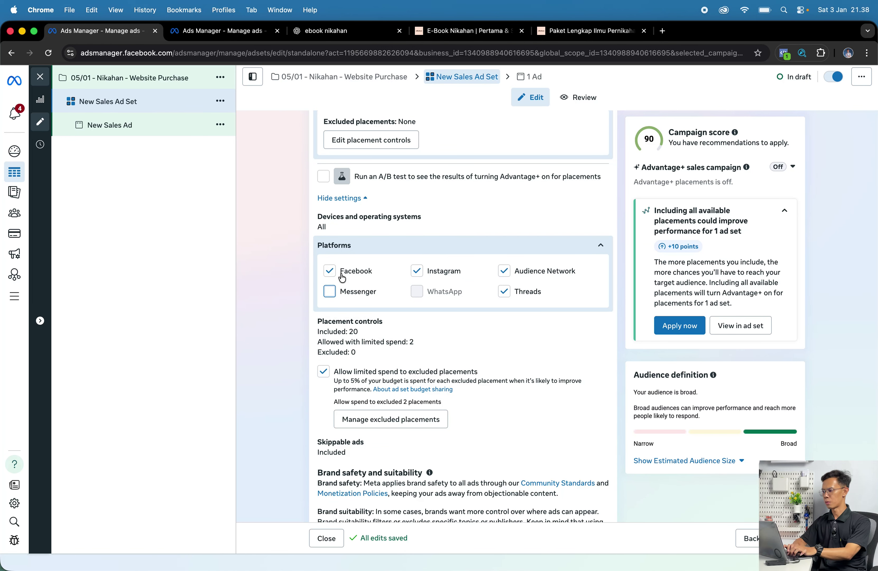
{"action": "left_click", "coordinate": [507, 275]}
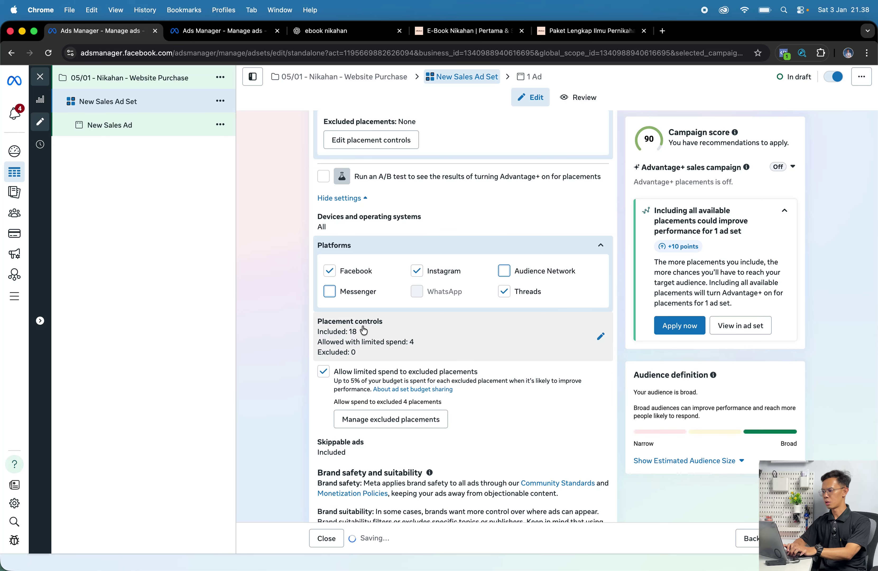
{"action": "left_click", "coordinate": [340, 337]}
{"action": "scroll", "coordinate": [342, 339], "scroll_direction": "down", "scroll_amount": 4}
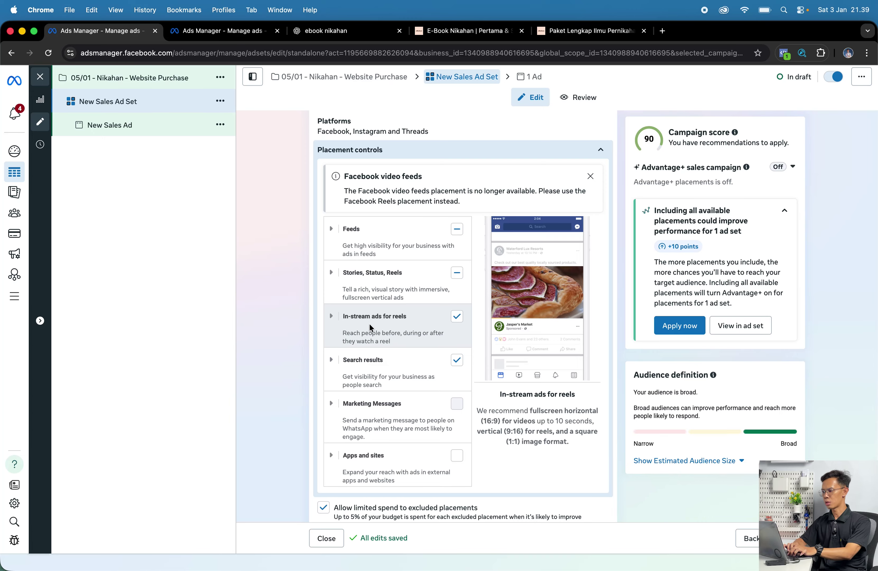
- Exclude the In-stream ads for reels and Search results placements and disable limited spend on excluded placements
{"action": "left_click", "coordinate": [457, 316]}
{"action": "scroll", "coordinate": [387, 321], "scroll_direction": "down", "scroll_amount": 2}
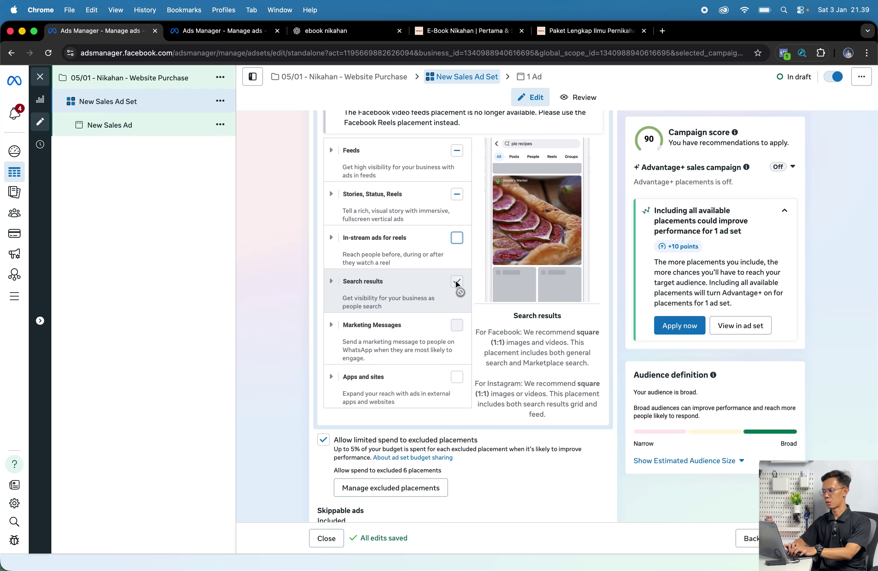
{"action": "left_click", "coordinate": [457, 282]}
{"action": "scroll", "coordinate": [376, 285], "scroll_direction": "down", "scroll_amount": 1}
{"action": "scroll", "coordinate": [458, 284], "scroll_direction": "down", "scroll_amount": 3}
{"action": "scroll", "coordinate": [458, 284], "scroll_direction": "up", "scroll_amount": 3}
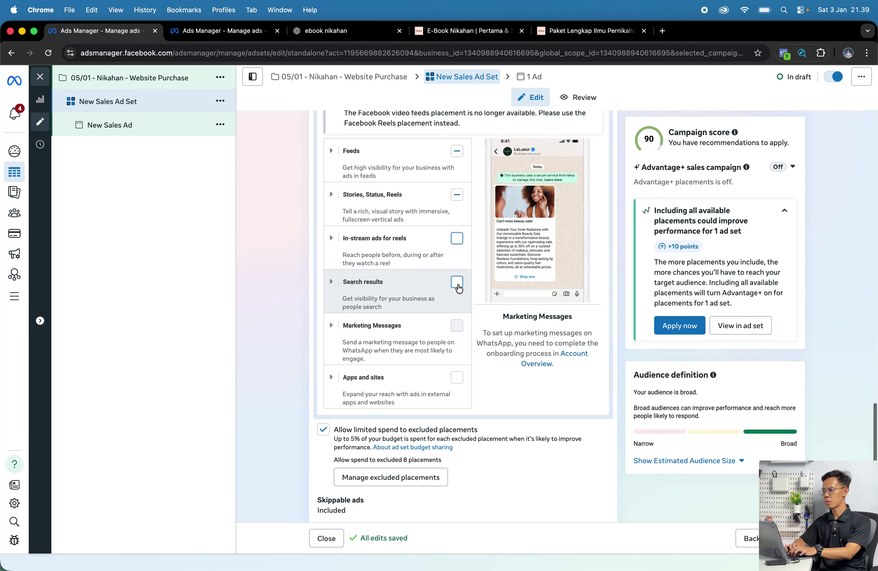
{"action": "scroll", "coordinate": [454, 193], "scroll_direction": "up", "scroll_amount": 2}
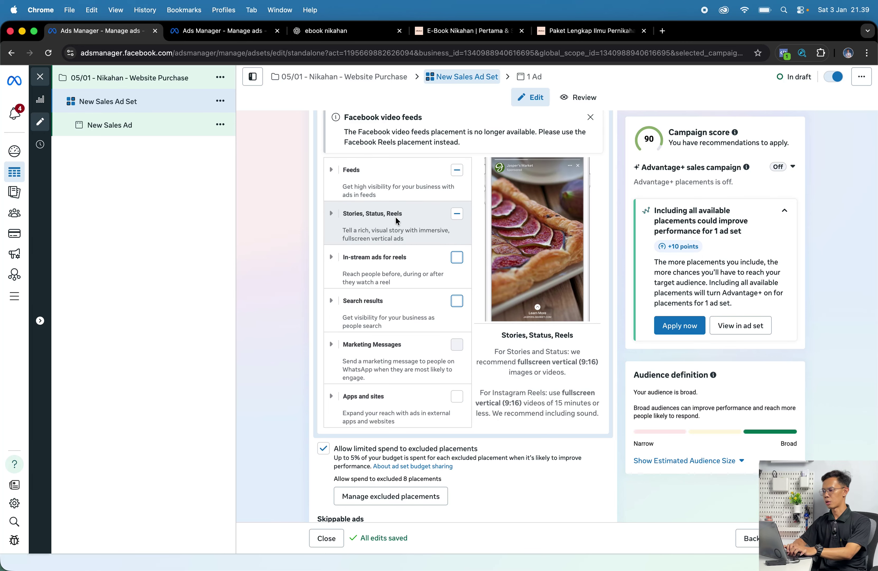
{"action": "scroll", "coordinate": [371, 353], "scroll_direction": "down", "scroll_amount": 3}
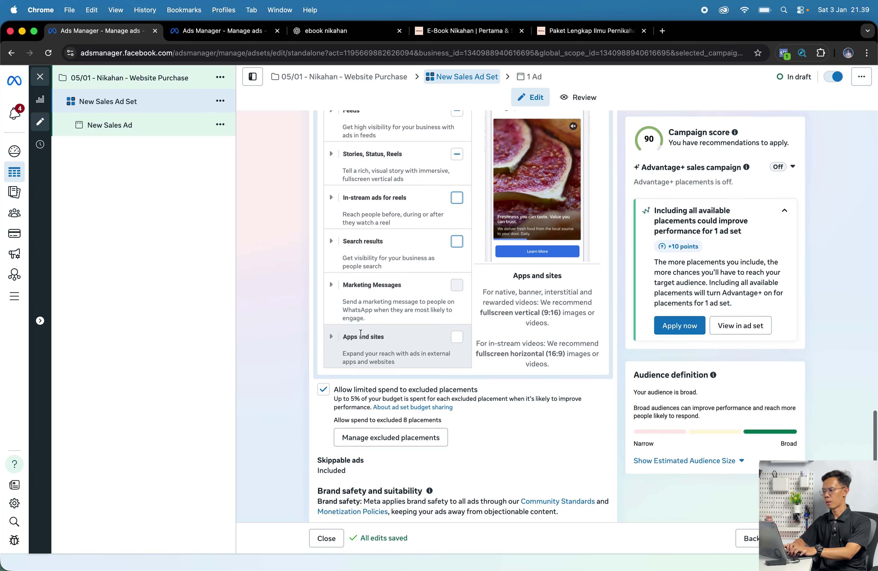
{"action": "left_click", "coordinate": [324, 390]}
{"action": "scroll", "coordinate": [330, 393], "scroll_direction": "down", "scroll_amount": 5}
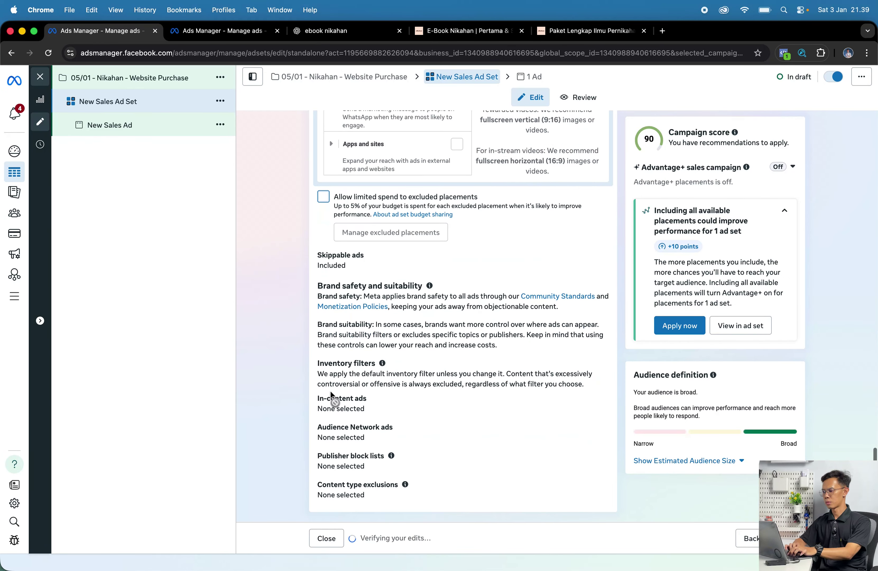
{"action": "scroll", "coordinate": [331, 393], "scroll_direction": "up", "scroll_amount": 15}
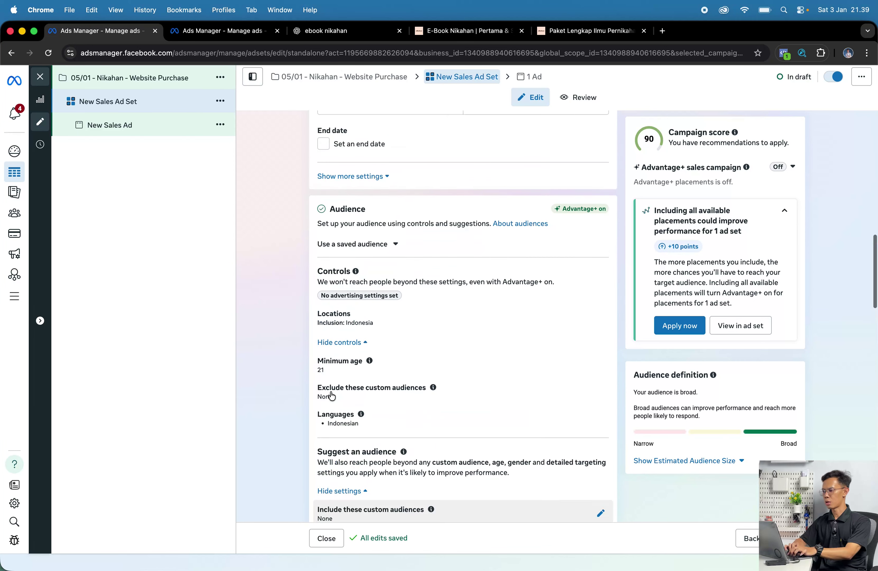
- Rename the ad set to 'Multiple Interest - Website Purchase'
{"action": "scroll", "coordinate": [332, 396], "scroll_direction": "up", "scroll_amount": 12}
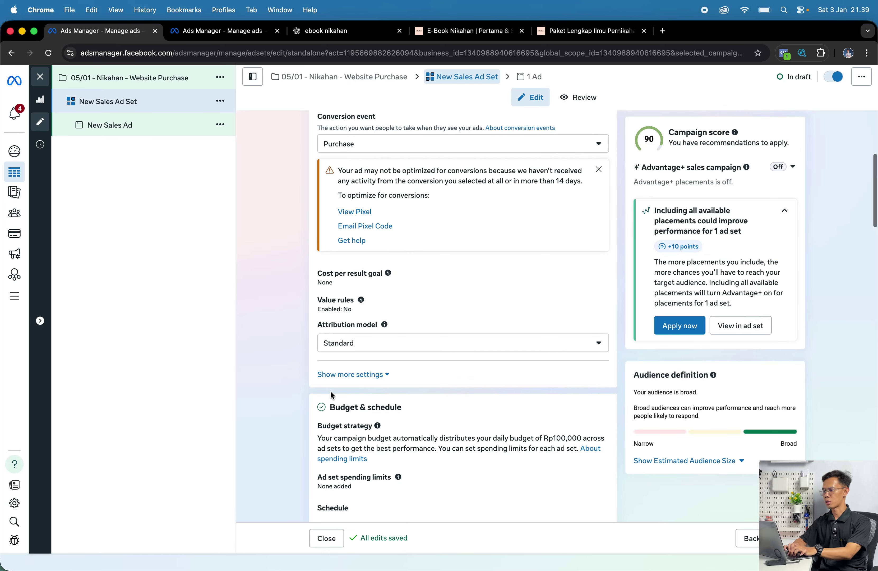
{"action": "scroll", "coordinate": [331, 392], "scroll_direction": "up", "scroll_amount": 1}
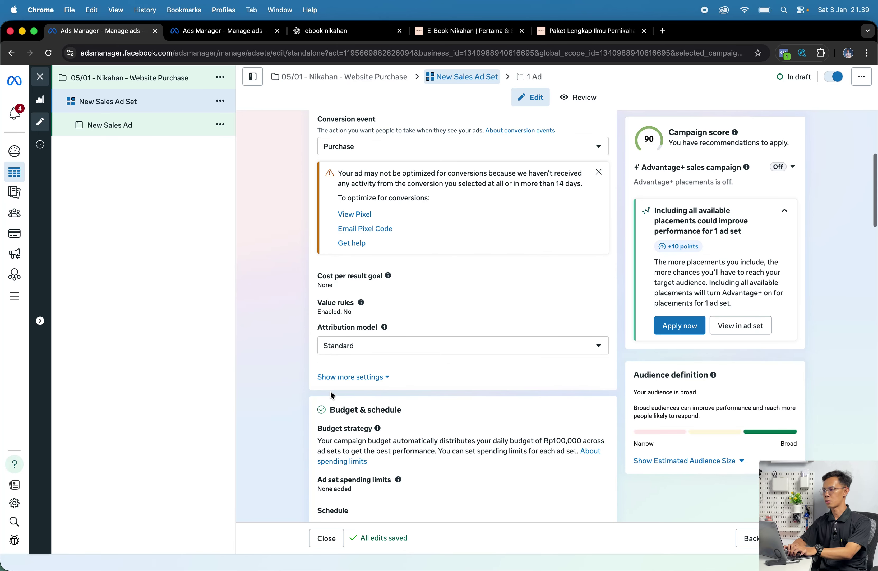
{"action": "scroll", "coordinate": [331, 393], "scroll_direction": "up", "scroll_amount": 5}
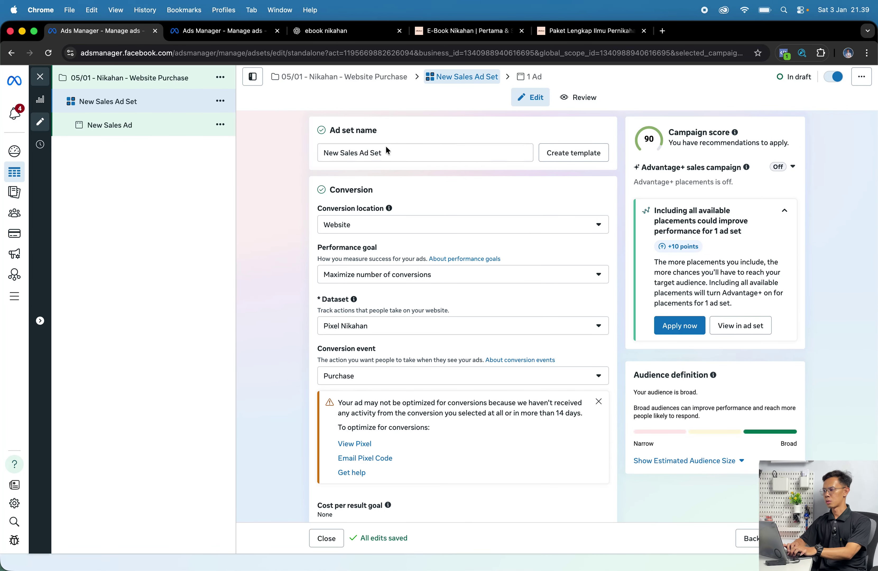
{"action": "left_click_drag", "start_coordinate": [387, 148], "coordinate": [298, 153]}
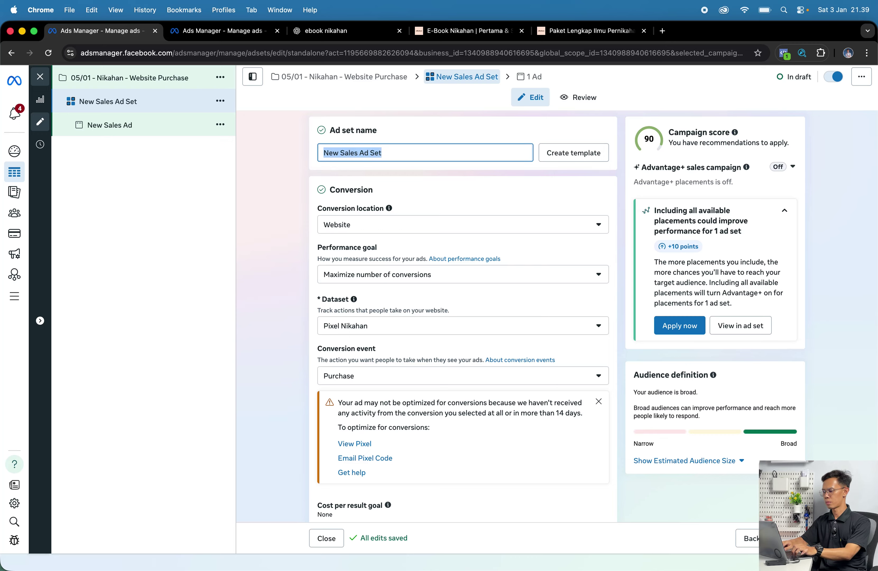
{"action": "type", "text": "Multi"}
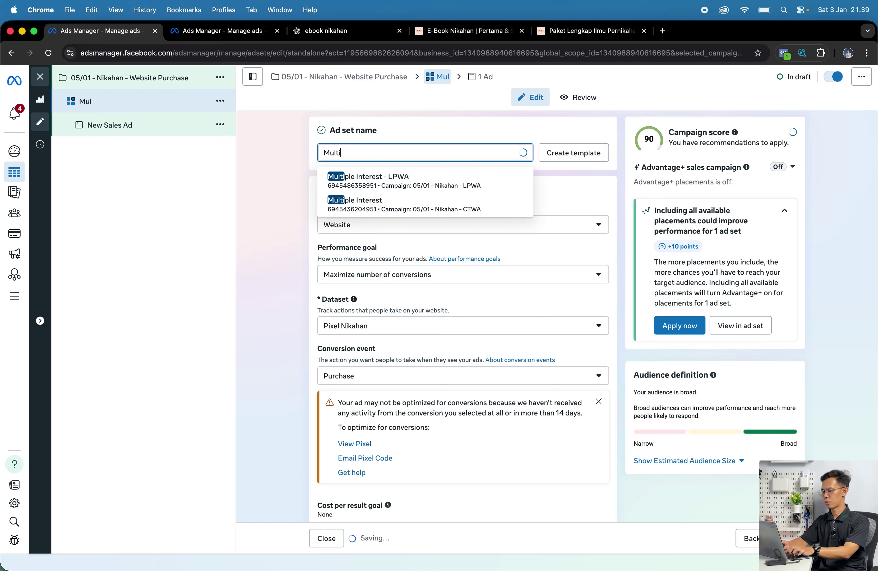
{"action": "type", "text": "pl"}
{"action": "left_click", "coordinate": [333, 188]}
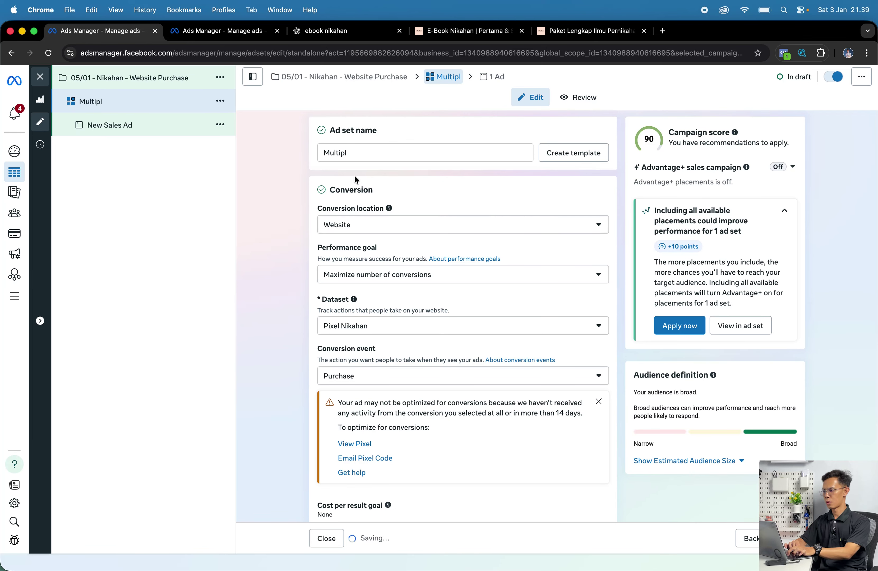
{"action": "left_click", "coordinate": [353, 153]}
{"action": "key", "text": "BackSpace"}
{"action": "left_click", "coordinate": [386, 171]}
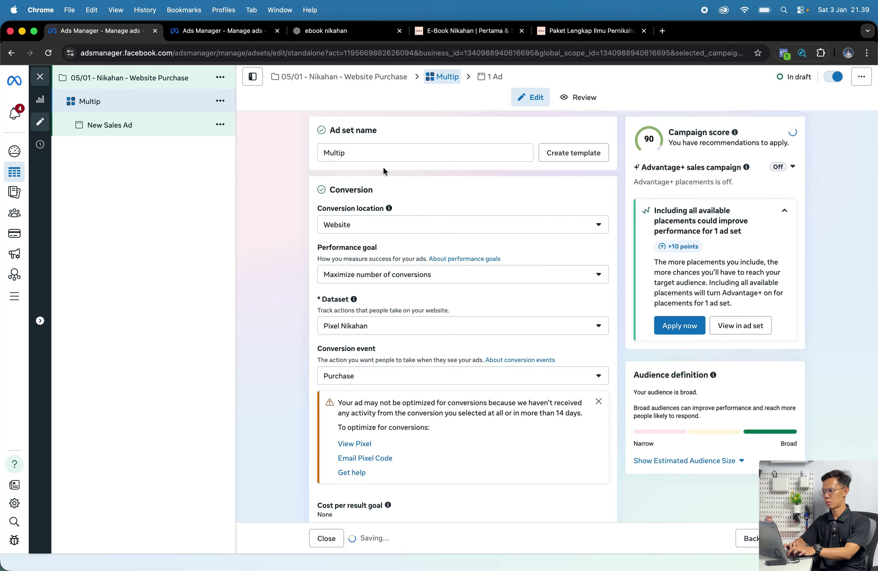
{"action": "left_click", "coordinate": [365, 154]}
{"action": "type", "text": "le"}
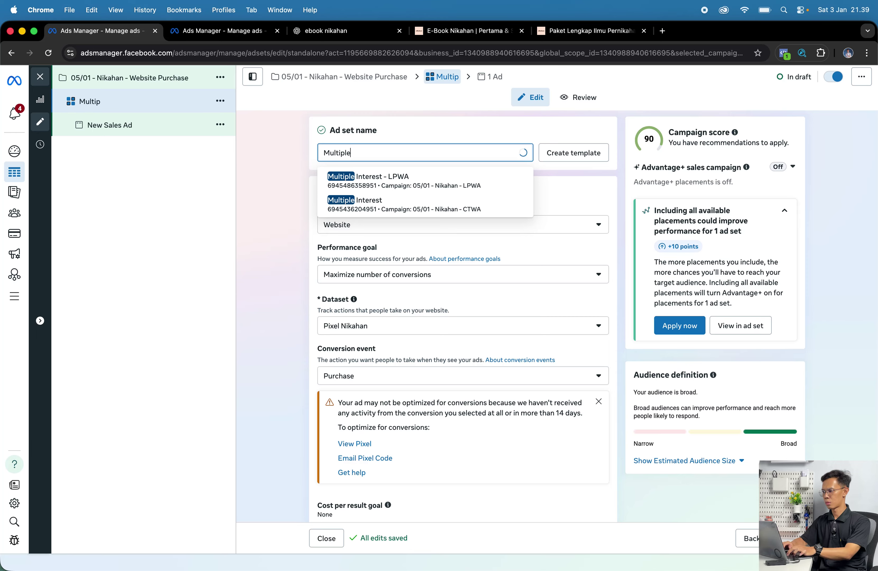
{"action": "left_click", "coordinate": [371, 182]}
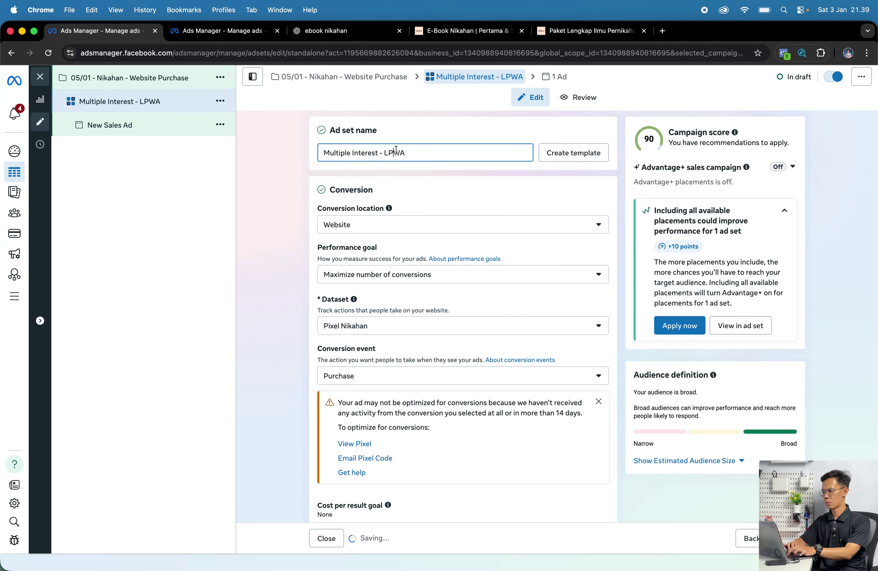
{"action": "type", "text": "Websir"}
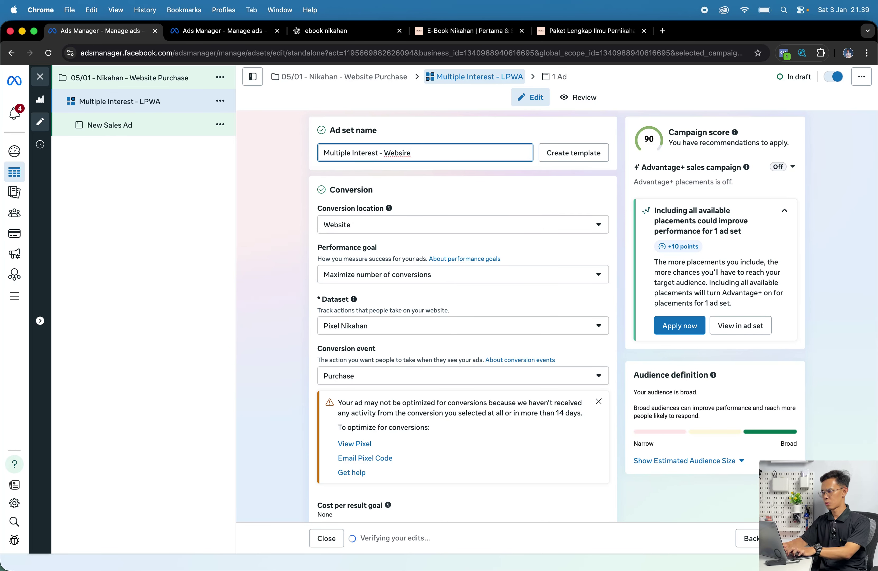
{"action": "type", "text": "e =="}
{"action": "key", "text": "BackSpace"}
{"action": "key", "text": "BackSpace"}
{"action": "key", "text": "BackSpace"}
{"action": "key", "text": "BackSpace"}
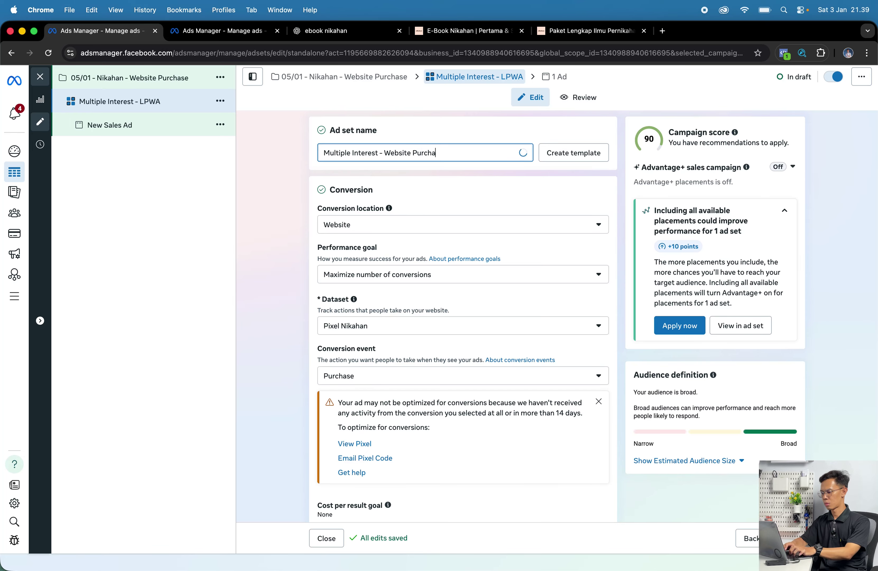
{"action": "type", "text": "e Purchase"}
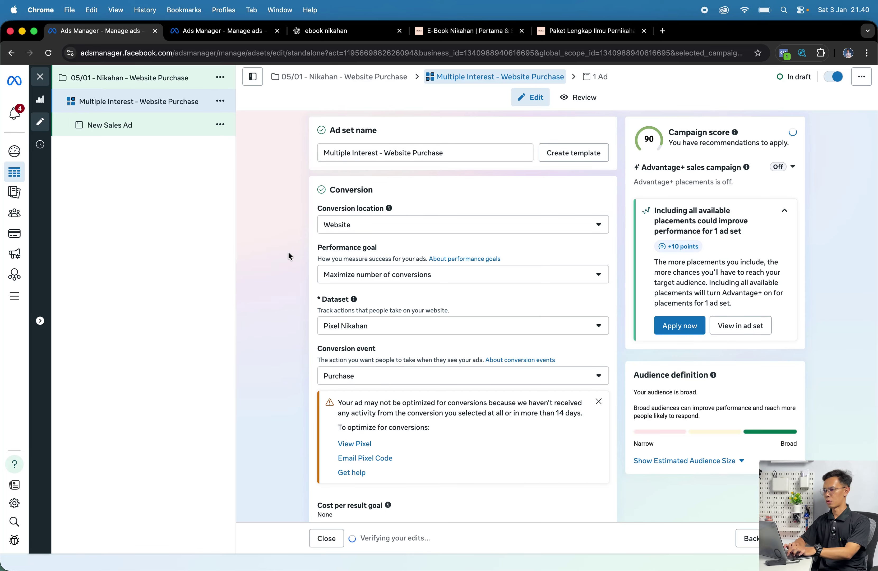
- Continue from the ad set to the new ad's settings
{"action": "scroll", "coordinate": [289, 256], "scroll_direction": "down", "scroll_amount": 5}
{"action": "scroll", "coordinate": [289, 257], "scroll_direction": "down", "scroll_amount": 15}
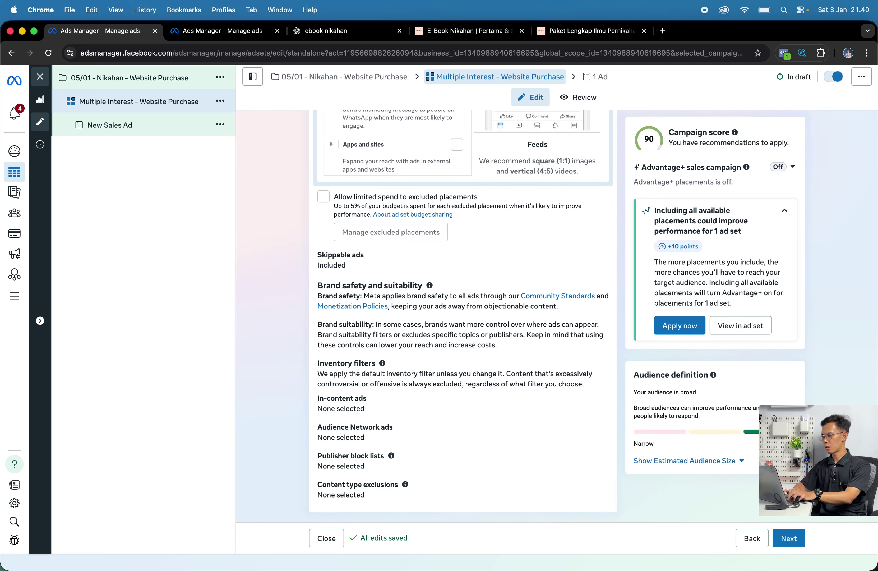
{"action": "left_click", "coordinate": [789, 539]}
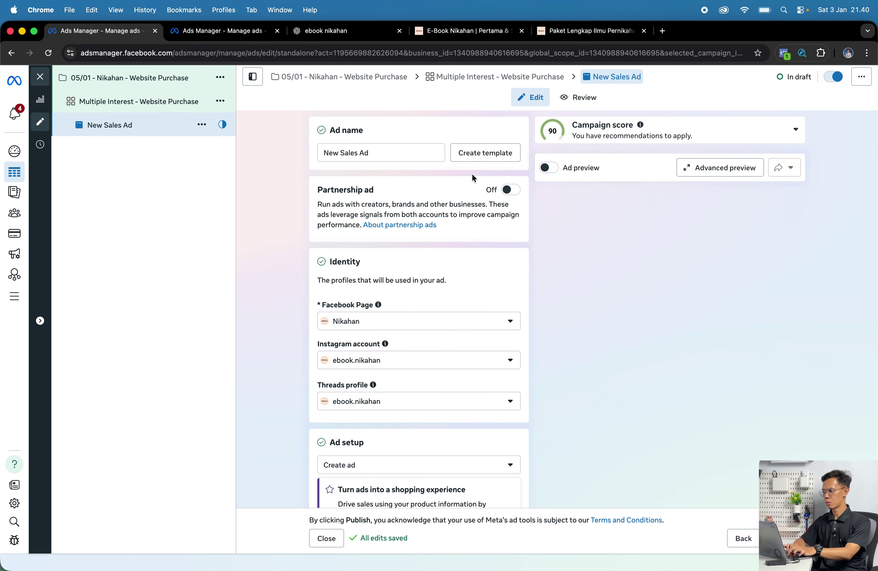
- Turn on the ad preview and name the ad 'Image 1'
{"action": "left_click", "coordinate": [549, 167]}
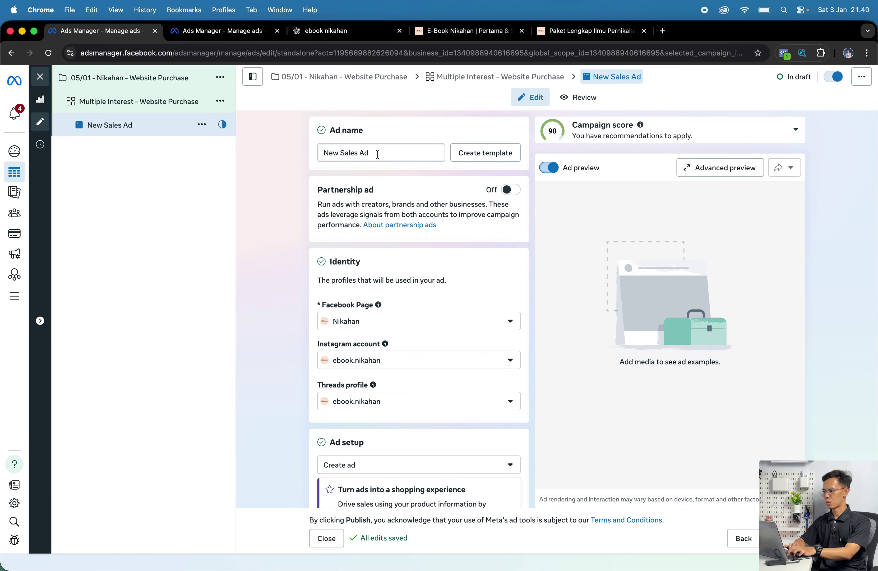
{"action": "triple_click", "coordinate": [432, 152]}
{"action": "type", "text": "Im"}
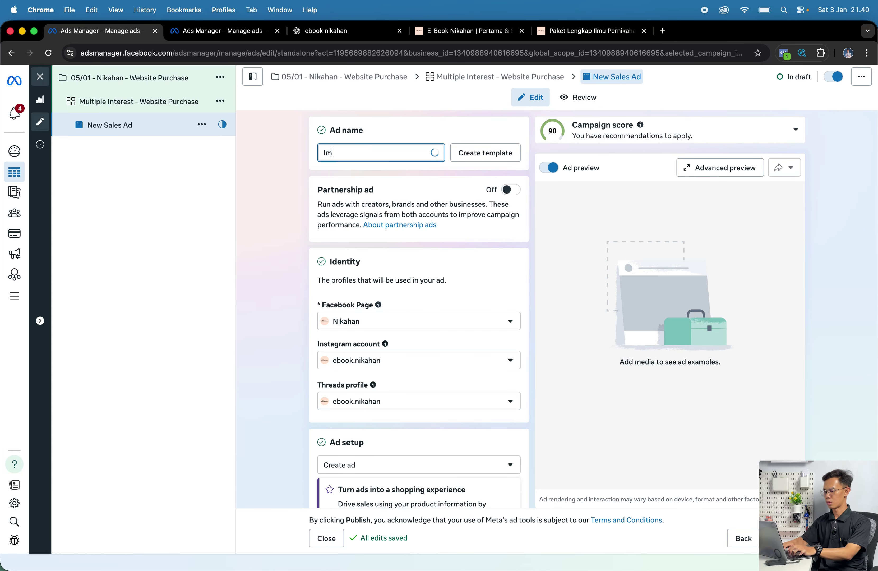
{"action": "type", "text": "age 1"}
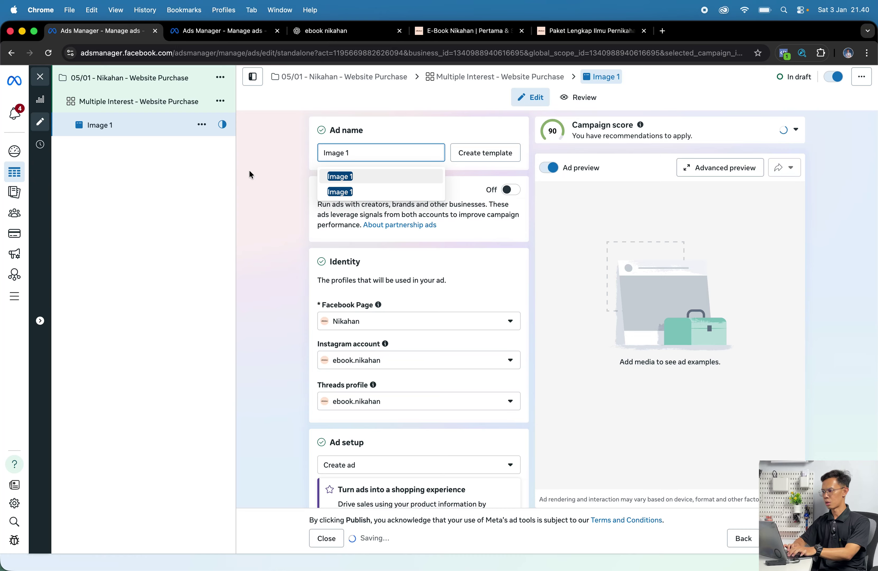
{"action": "left_click", "coordinate": [276, 191]}
- Opt the ad out of multi-advertiser ads and keep Website as the main destination
{"action": "scroll", "coordinate": [276, 192], "scroll_direction": "down", "scroll_amount": 2}
{"action": "scroll", "coordinate": [276, 191], "scroll_direction": "down", "scroll_amount": 1}
{"action": "scroll", "coordinate": [276, 191], "scroll_direction": "up", "scroll_amount": 3}
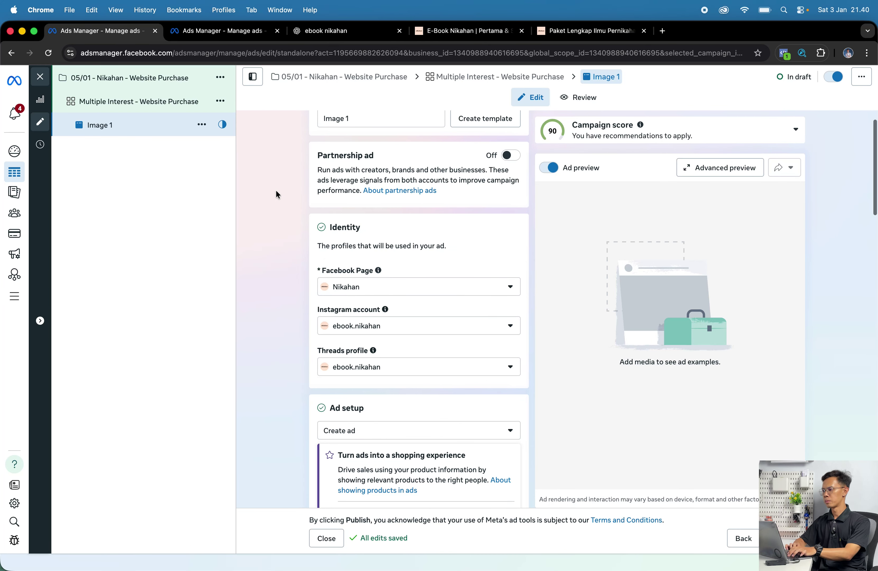
{"action": "scroll", "coordinate": [275, 191], "scroll_direction": "down", "scroll_amount": 3}
{"action": "scroll", "coordinate": [277, 192], "scroll_direction": "down", "scroll_amount": 2}
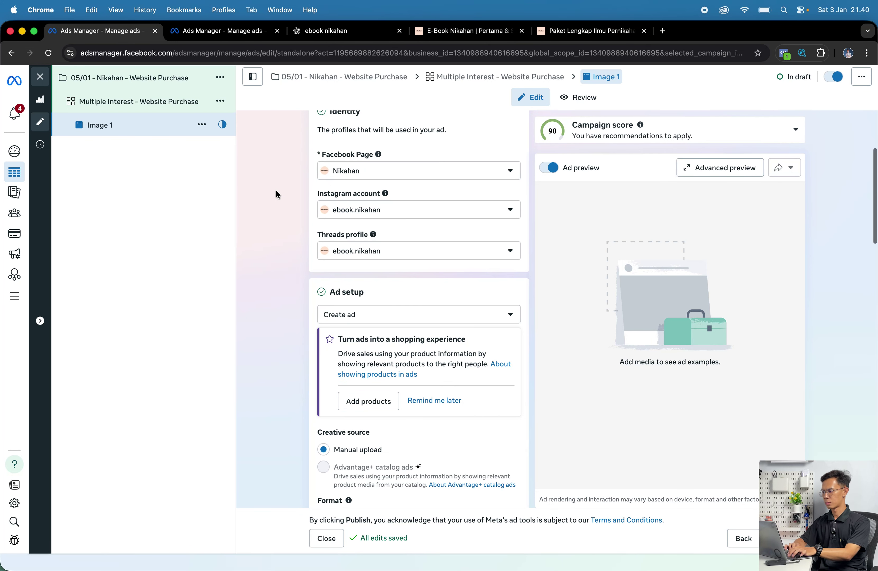
{"action": "scroll", "coordinate": [293, 273], "scroll_direction": "down", "scroll_amount": 2}
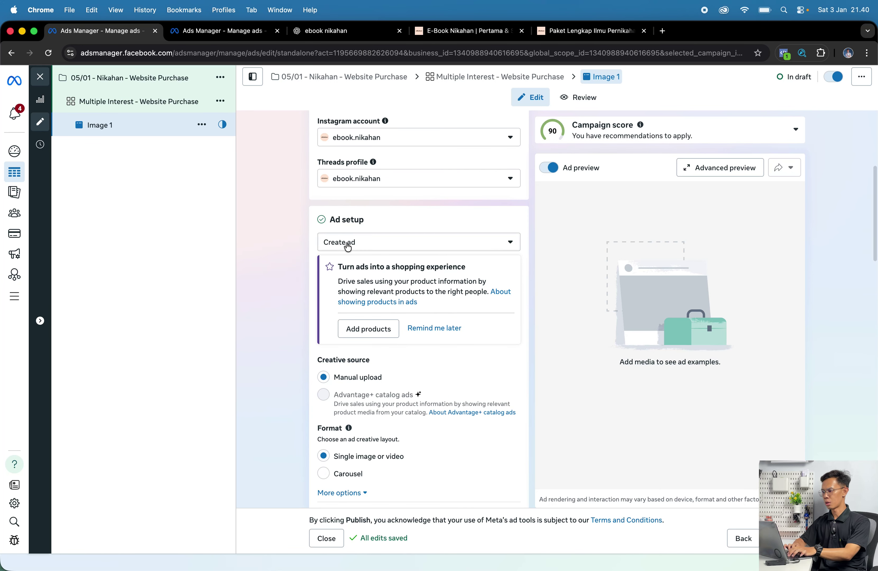
{"action": "scroll", "coordinate": [299, 286], "scroll_direction": "down", "scroll_amount": 3}
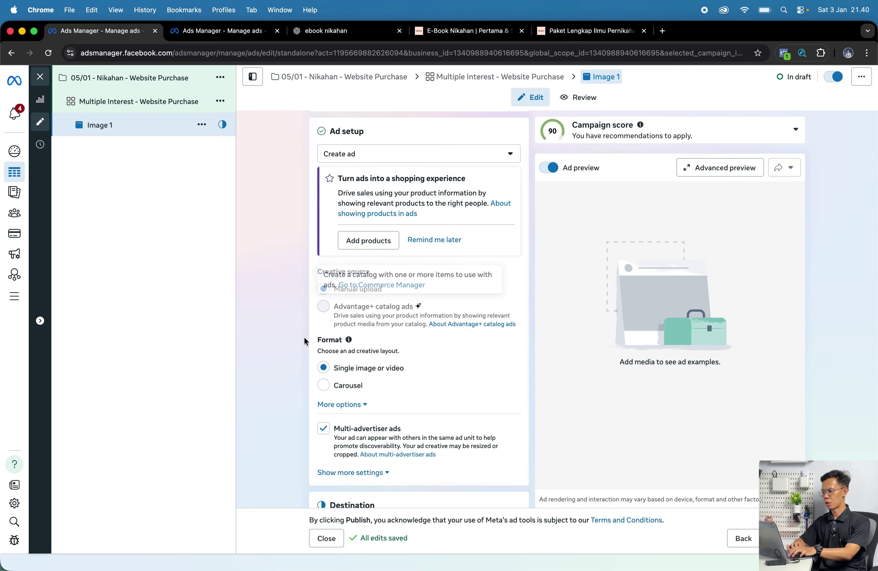
{"action": "scroll", "coordinate": [306, 339], "scroll_direction": "down", "scroll_amount": 3}
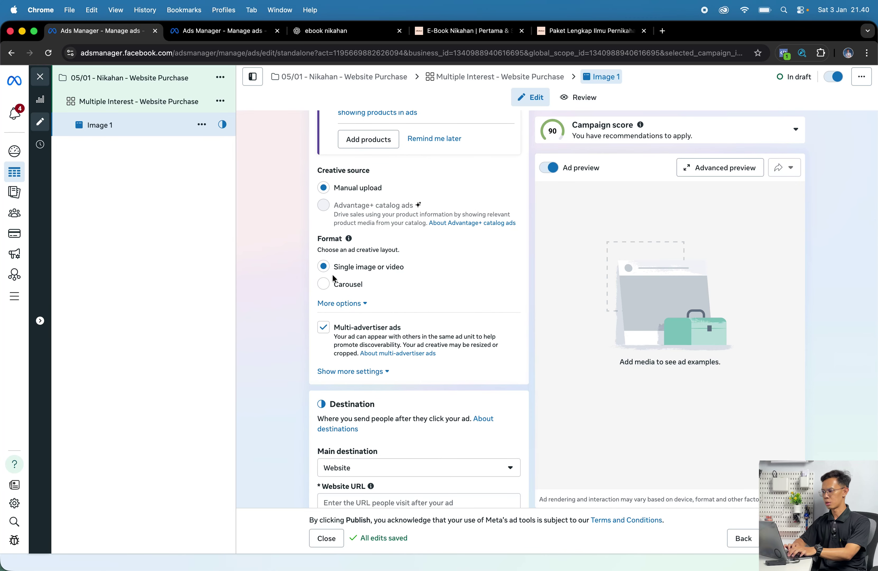
{"action": "left_click", "coordinate": [323, 327]}
{"action": "scroll", "coordinate": [291, 327], "scroll_direction": "down", "scroll_amount": 6}
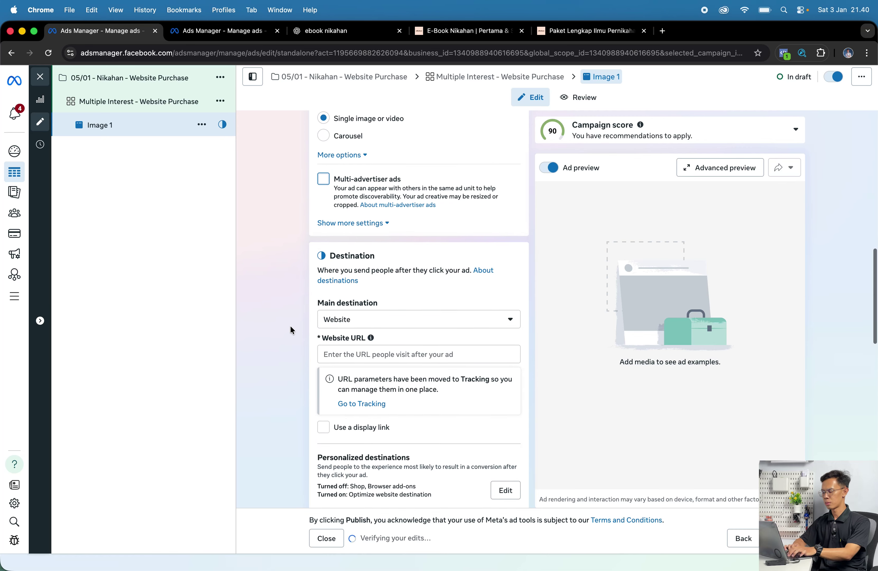
{"action": "left_click", "coordinate": [350, 267]}
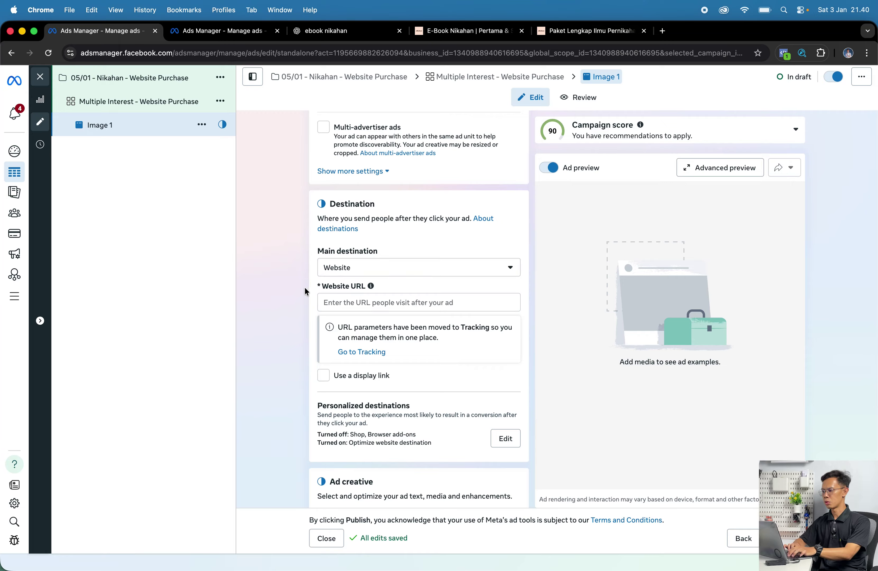
{"action": "left_click", "coordinate": [342, 301]}
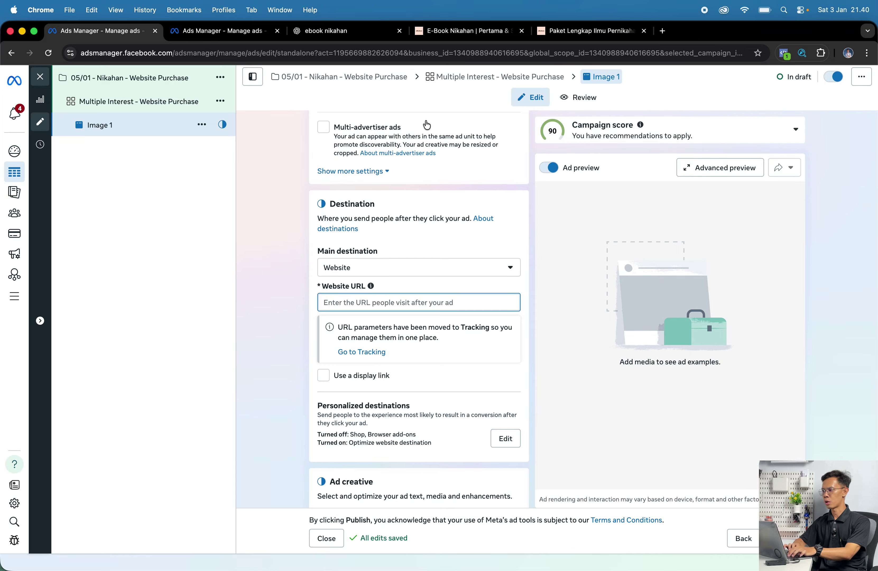
- Remove 'checkout' from the nikahan.id address to load the home page
{"action": "left_click", "coordinate": [583, 31]}
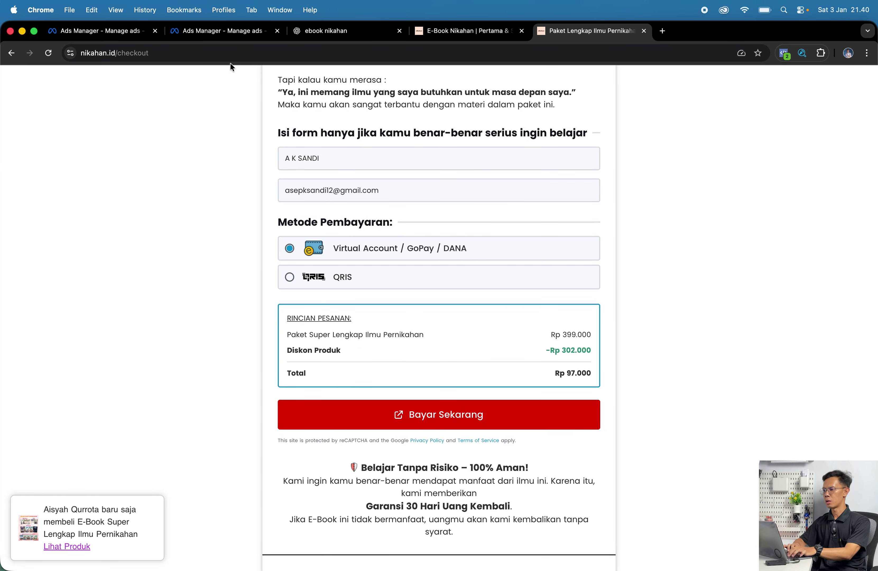
{"action": "left_click", "coordinate": [471, 32]}
{"action": "scroll", "coordinate": [407, 193], "scroll_direction": "down", "scroll_amount": 2}
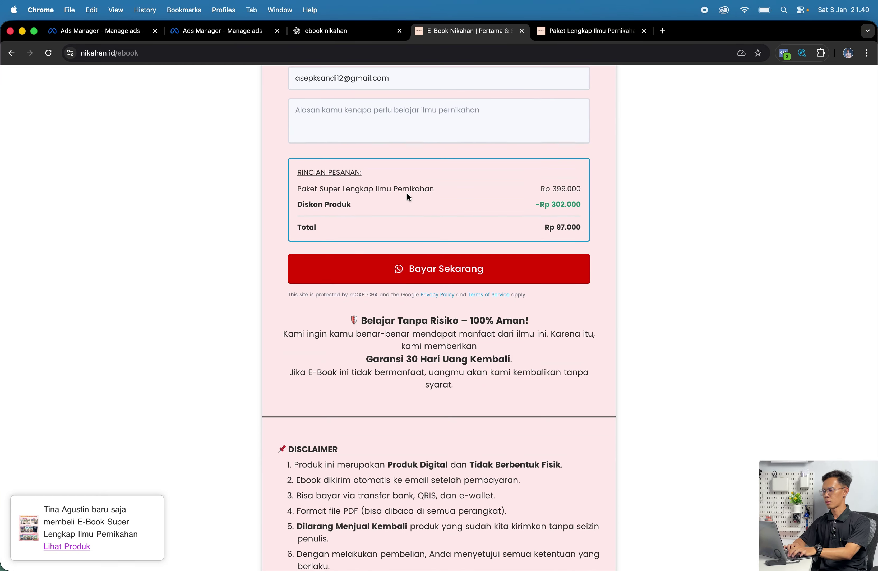
{"action": "scroll", "coordinate": [407, 192], "scroll_direction": "up", "scroll_amount": 4}
{"action": "left_click", "coordinate": [563, 30]}
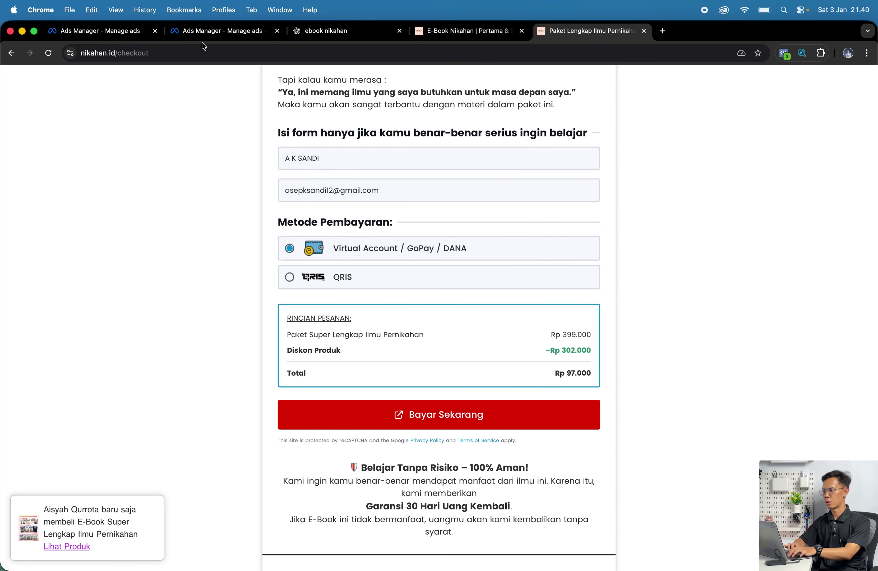
{"action": "left_click", "coordinate": [153, 53]}
{"action": "double_click", "coordinate": [148, 54]}
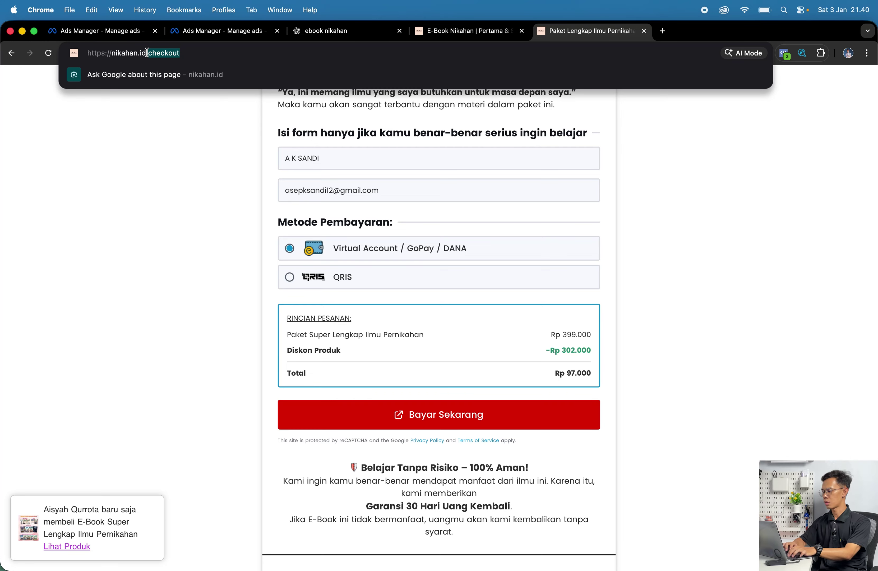
{"action": "key", "text": "BackSpace"}
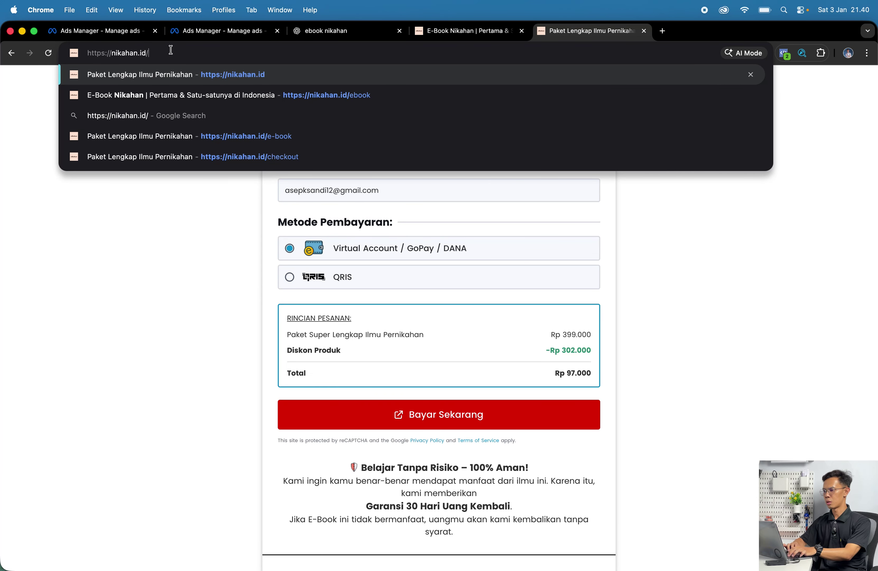
{"action": "key", "text": "Return"}
- Review the nikahan.id home page, copy its URL, and return to Ads Manager
{"action": "scroll", "coordinate": [320, 199], "scroll_direction": "down", "scroll_amount": 3}
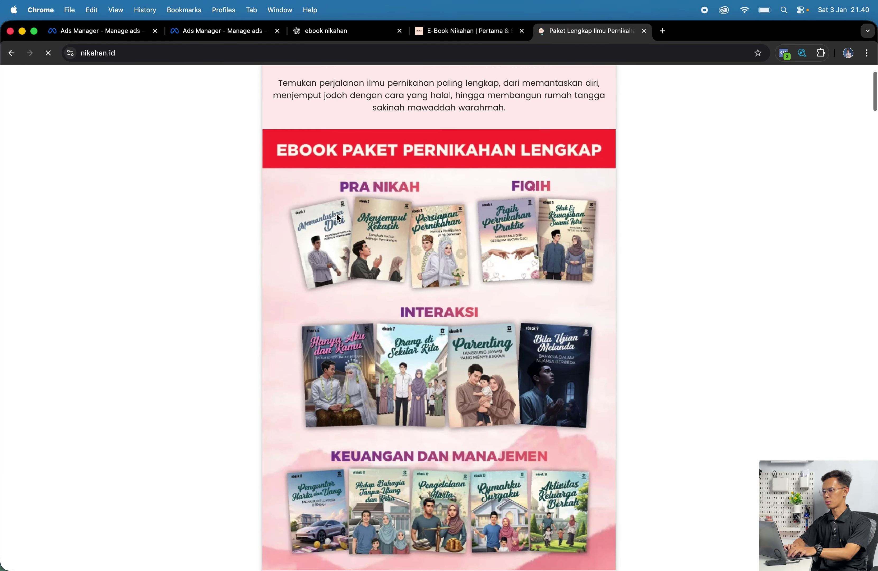
{"action": "scroll", "coordinate": [336, 215], "scroll_direction": "down", "scroll_amount": 20}
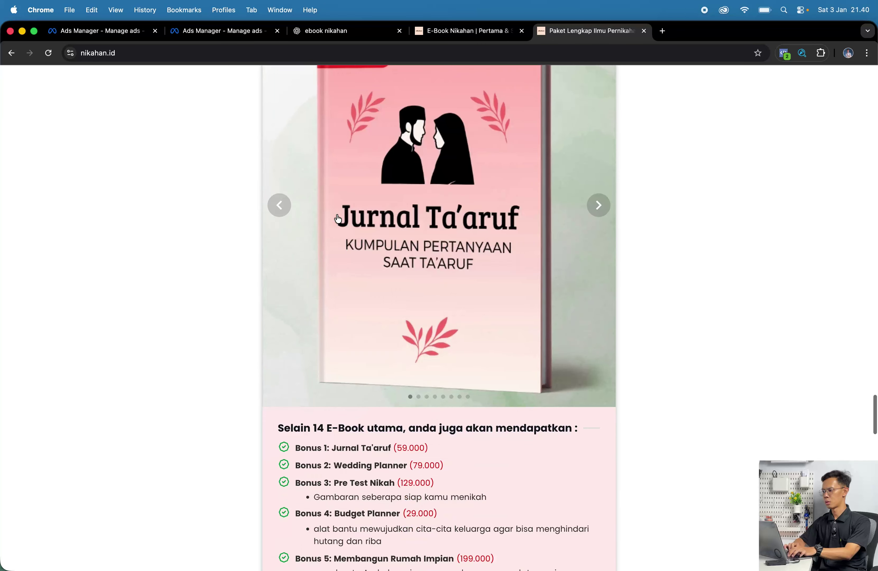
{"action": "scroll", "coordinate": [337, 215], "scroll_direction": "down", "scroll_amount": 15}
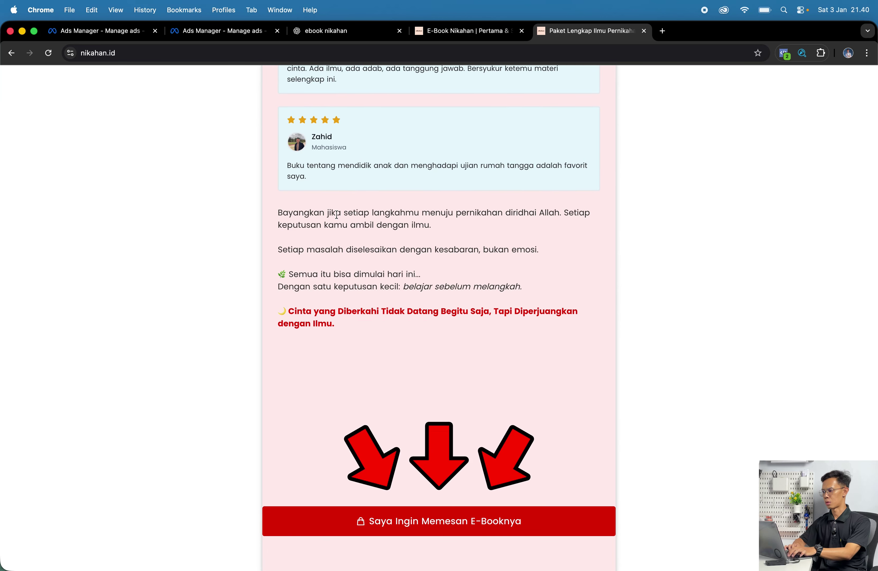
{"action": "left_click", "coordinate": [122, 53]}
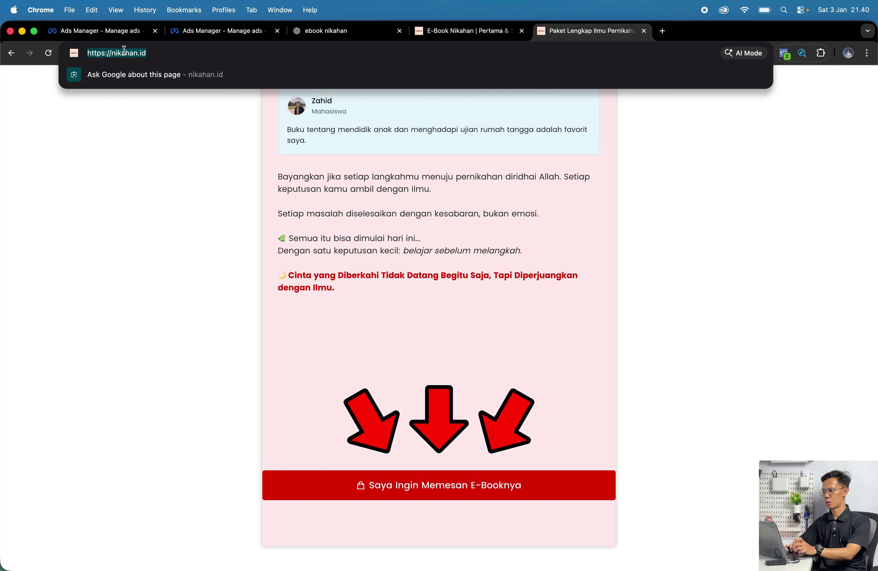
{"action": "right_click", "coordinate": [126, 54]}
{"action": "left_click", "coordinate": [146, 141]}
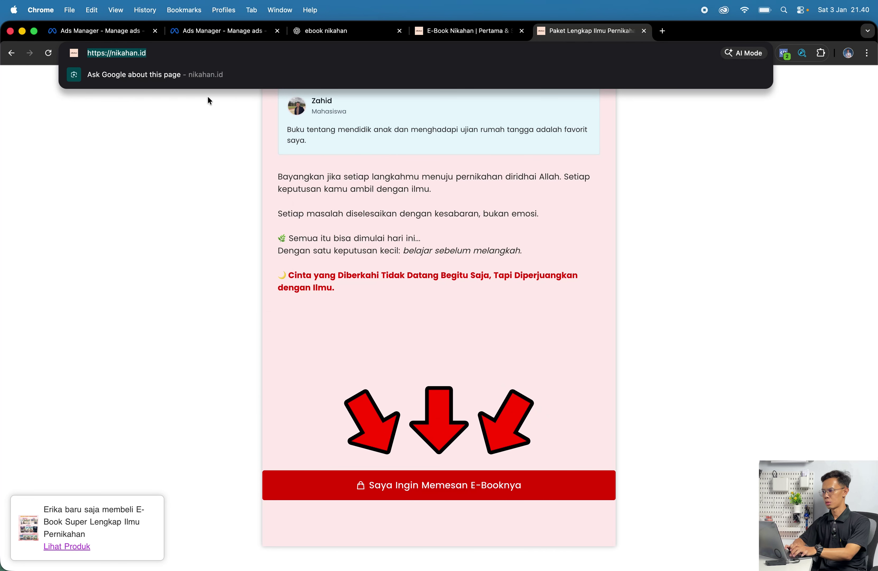
{"action": "left_click", "coordinate": [122, 31]}
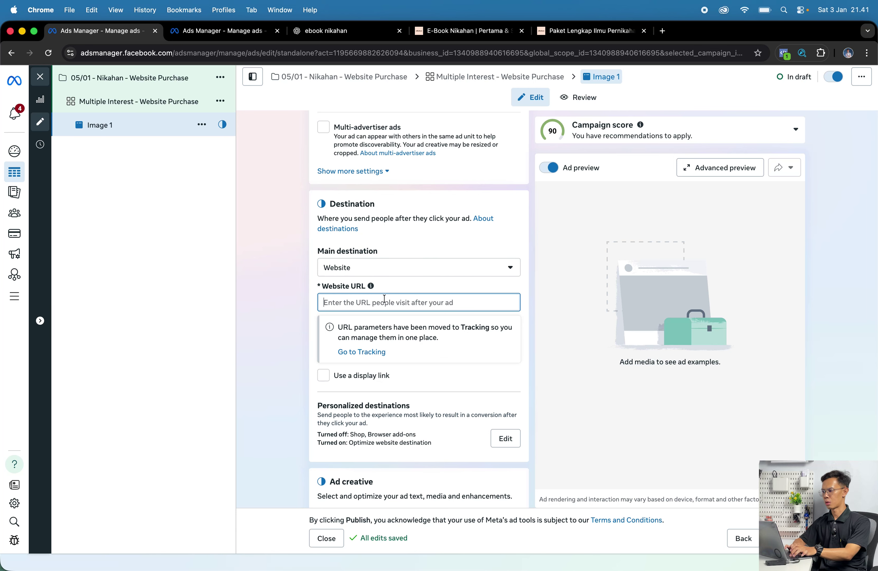
{"action": "right_click", "coordinate": [381, 302]}
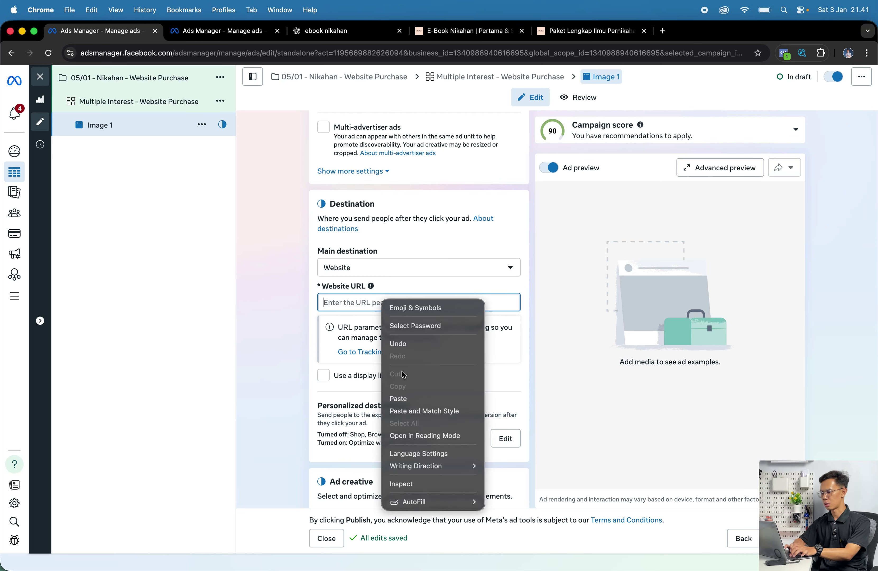
{"action": "left_click", "coordinate": [401, 397]}
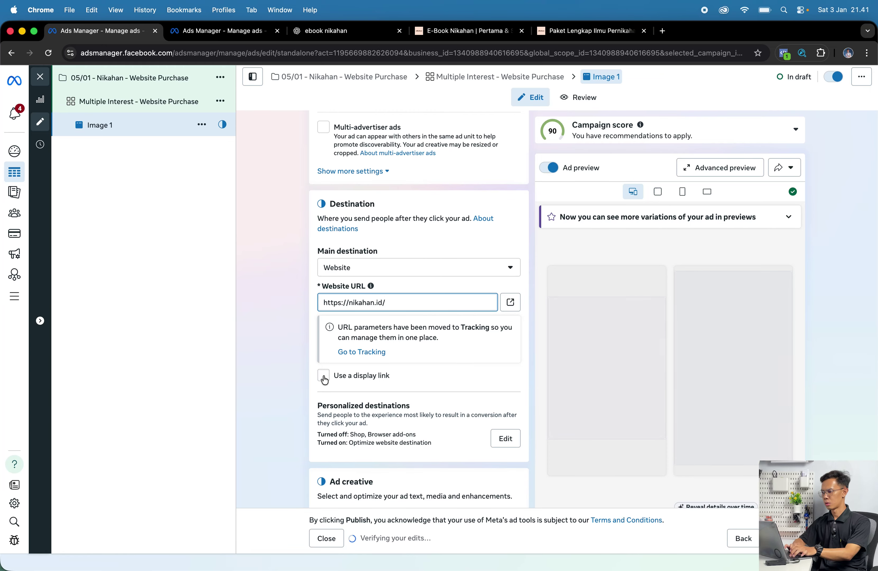
{"action": "left_click", "coordinate": [324, 376]}
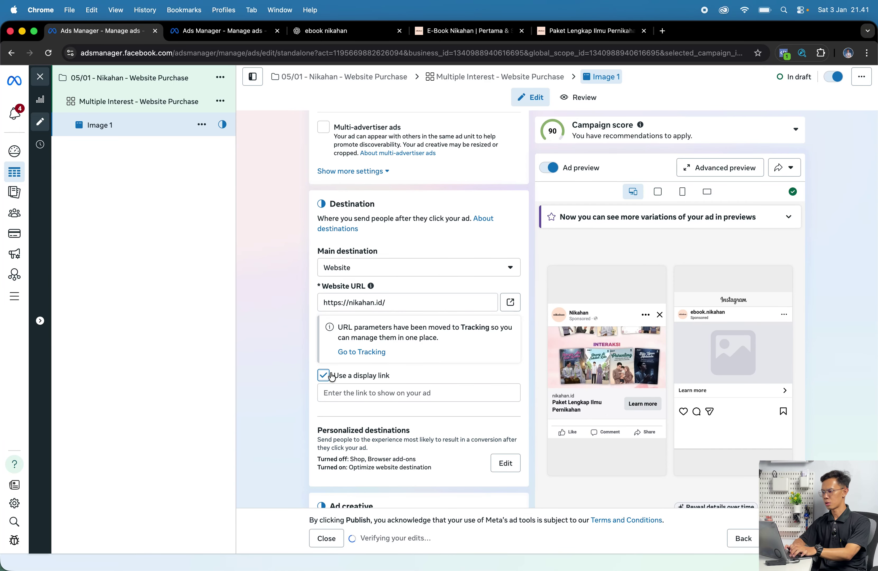
{"action": "left_click", "coordinate": [353, 393]}
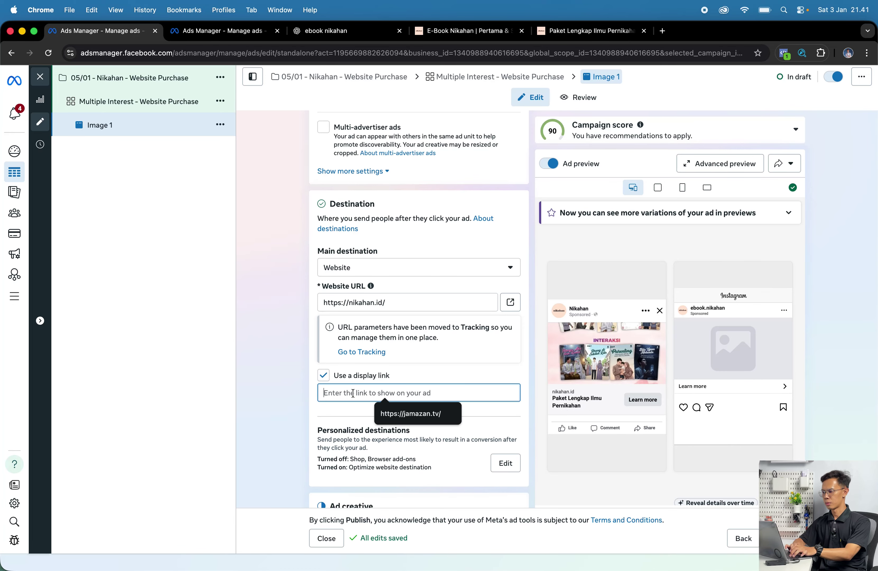
{"action": "type", "text": "pro"}
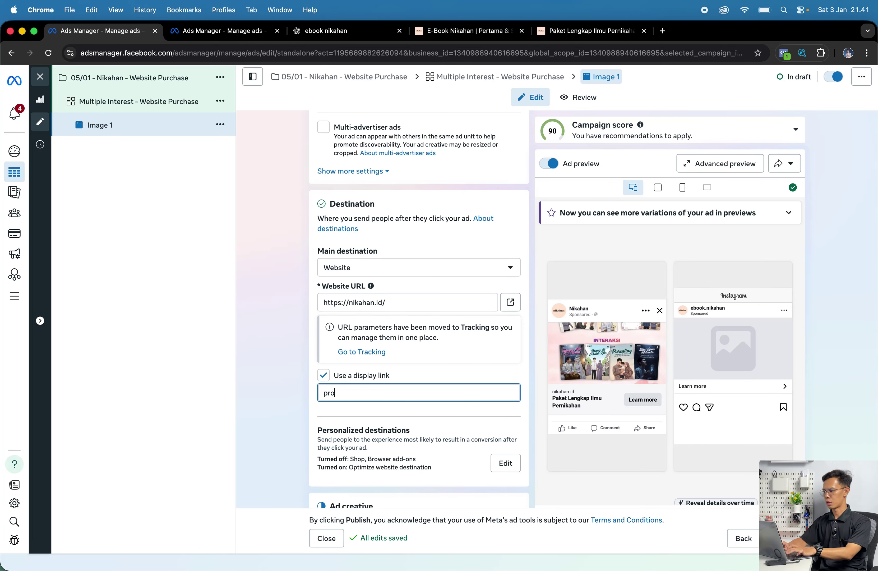
{"action": "type", "text": "mo.ni"}
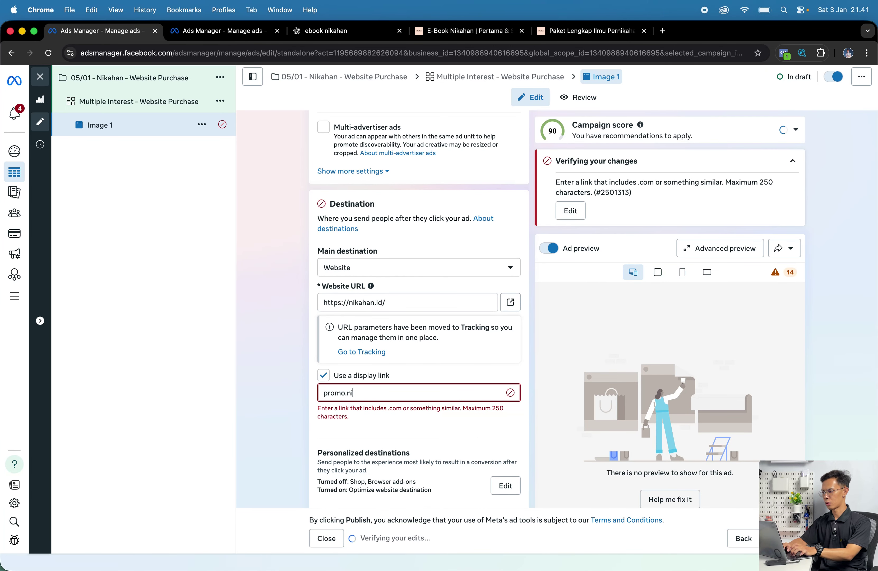
{"action": "type", "text": "kahan.id"}
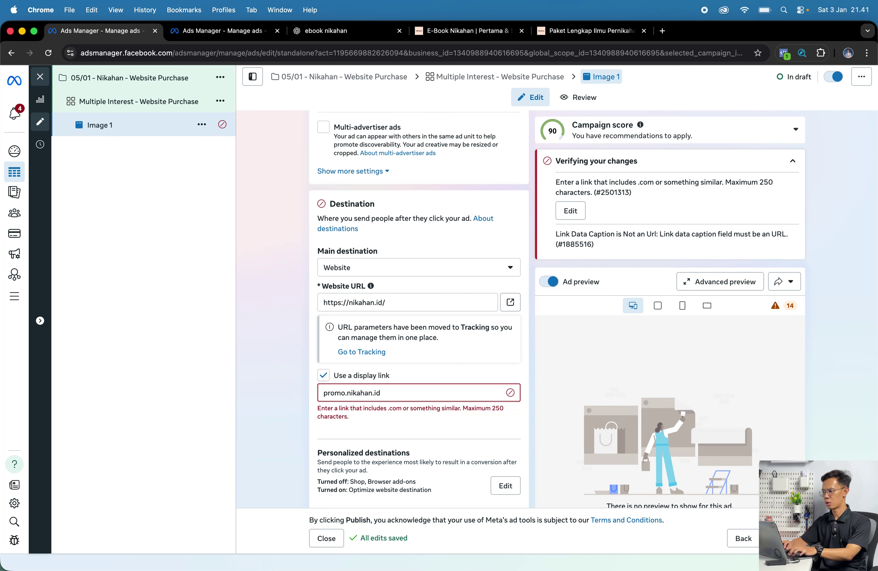
{"action": "left_click", "coordinate": [293, 372]}
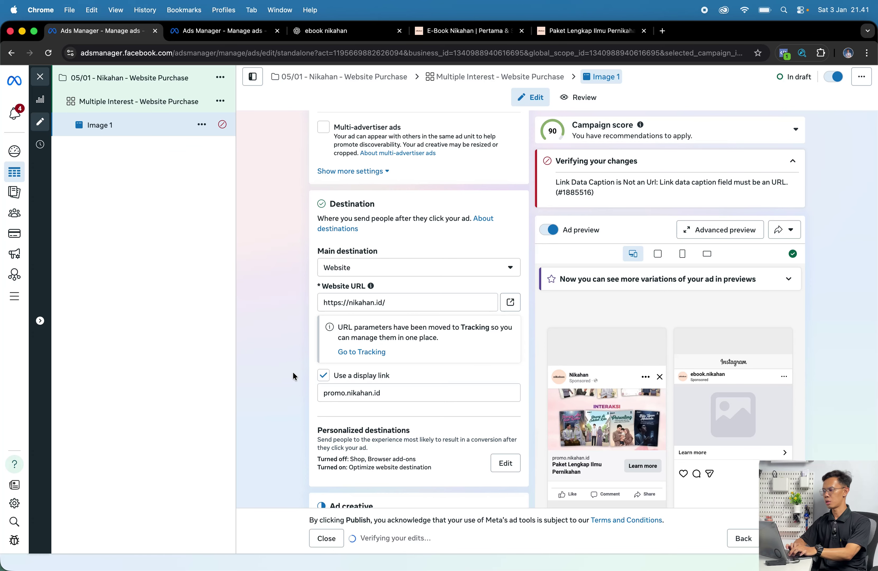
{"action": "scroll", "coordinate": [293, 375], "scroll_direction": "down", "scroll_amount": 1}
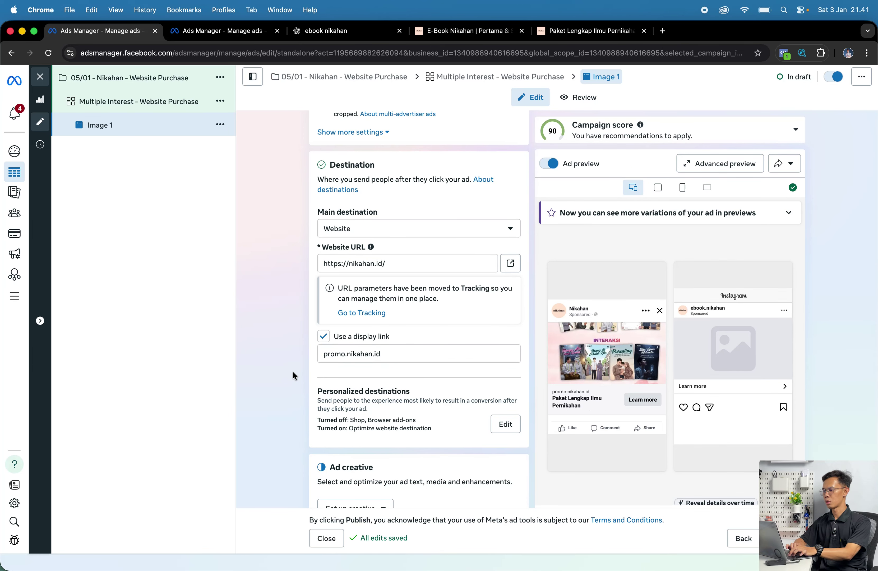
{"action": "scroll", "coordinate": [300, 366], "scroll_direction": "down", "scroll_amount": 3}
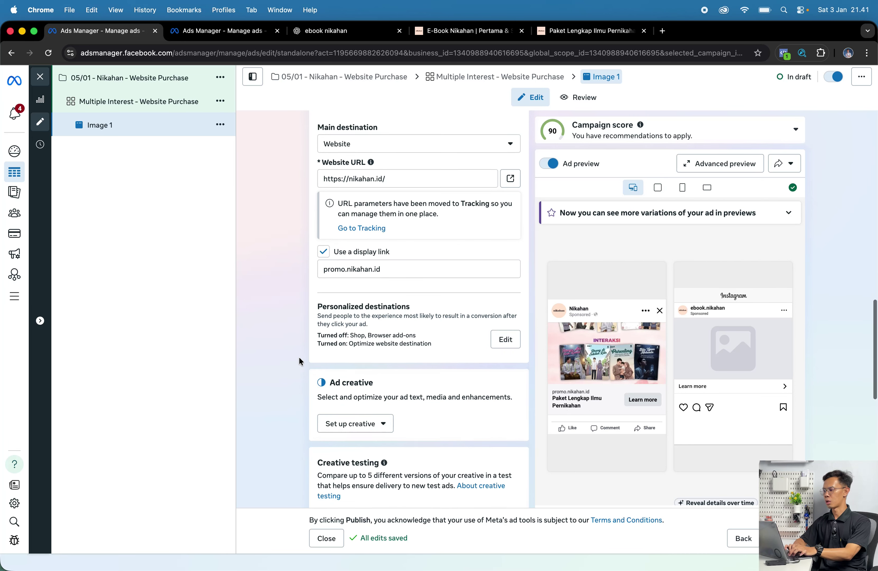
{"action": "scroll", "coordinate": [298, 357], "scroll_direction": "down", "scroll_amount": 3}
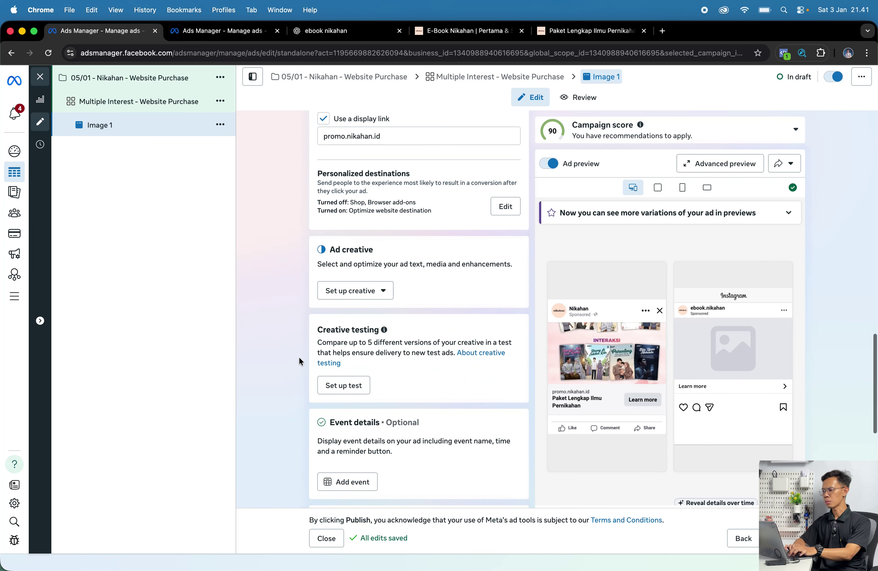
- Create an image ad creative and select the 1081×1350 Nikahan Creative picture from account images
{"action": "left_click", "coordinate": [357, 293]}
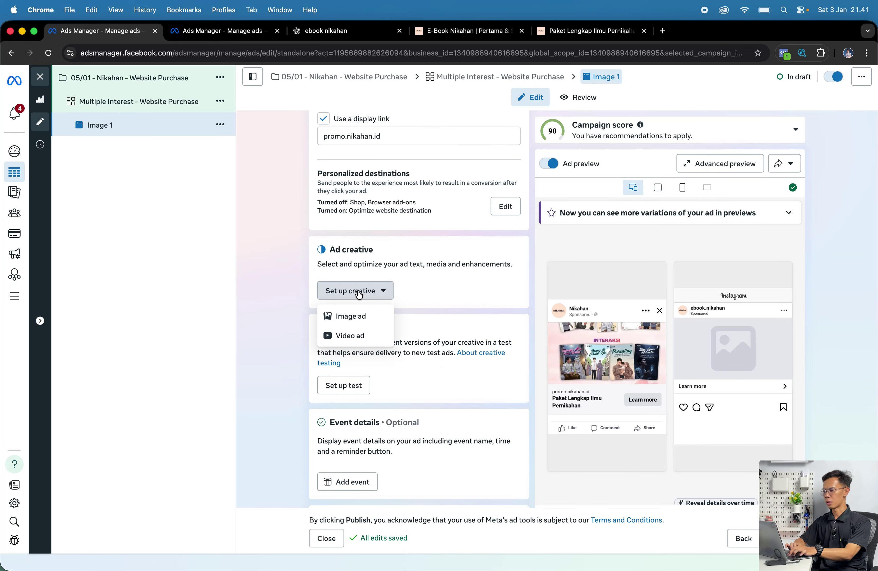
{"action": "left_click", "coordinate": [347, 320]}
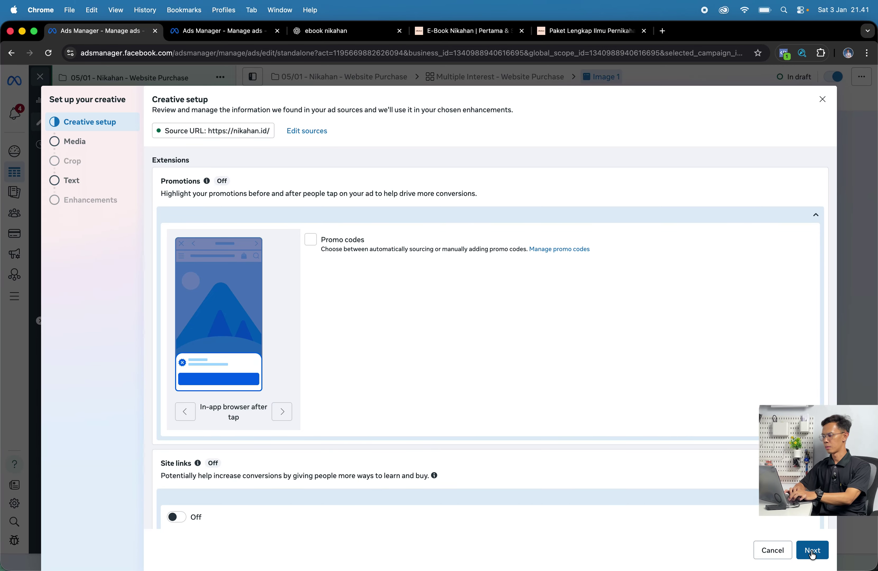
{"action": "left_click", "coordinate": [813, 550]}
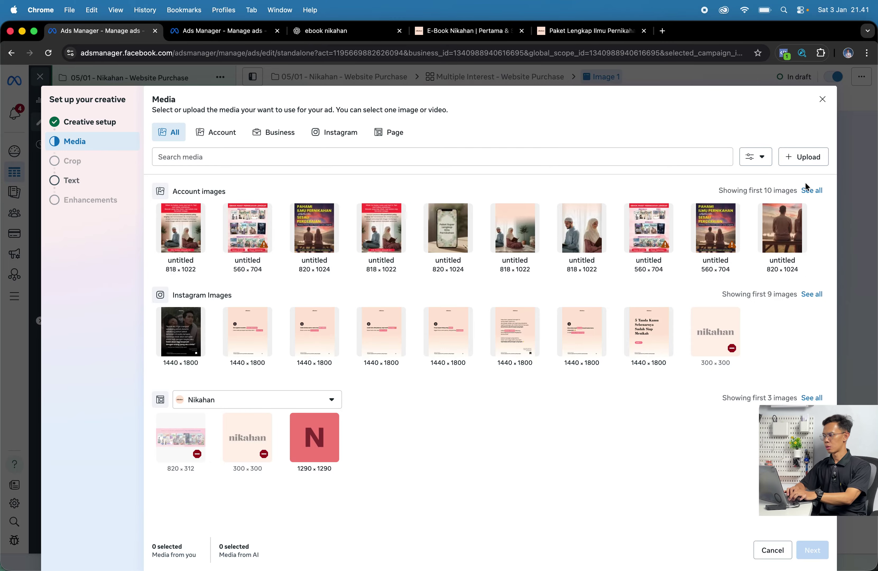
{"action": "left_click", "coordinate": [812, 191]}
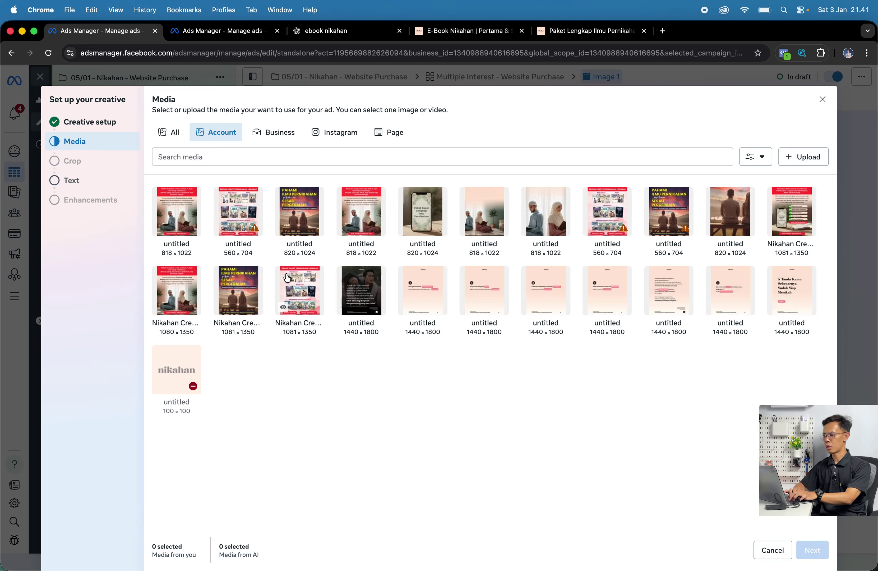
{"action": "mouse_move", "coordinate": [251, 218]}
{"action": "mouse_move", "coordinate": [247, 256]}
{"action": "left_click", "coordinate": [303, 297]}
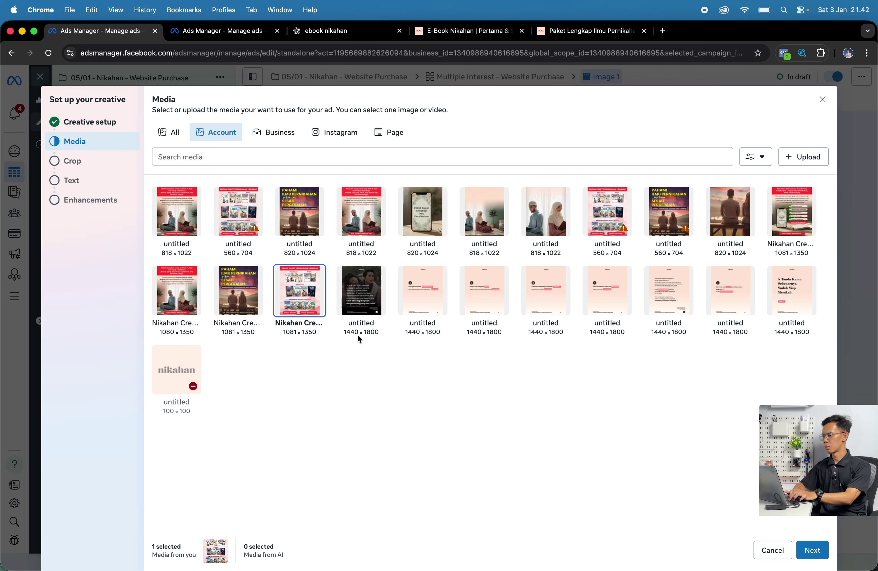
- Keep the Original crop for vertical and horizontal placements and move on to the ad text
{"action": "left_click", "coordinate": [812, 550]}
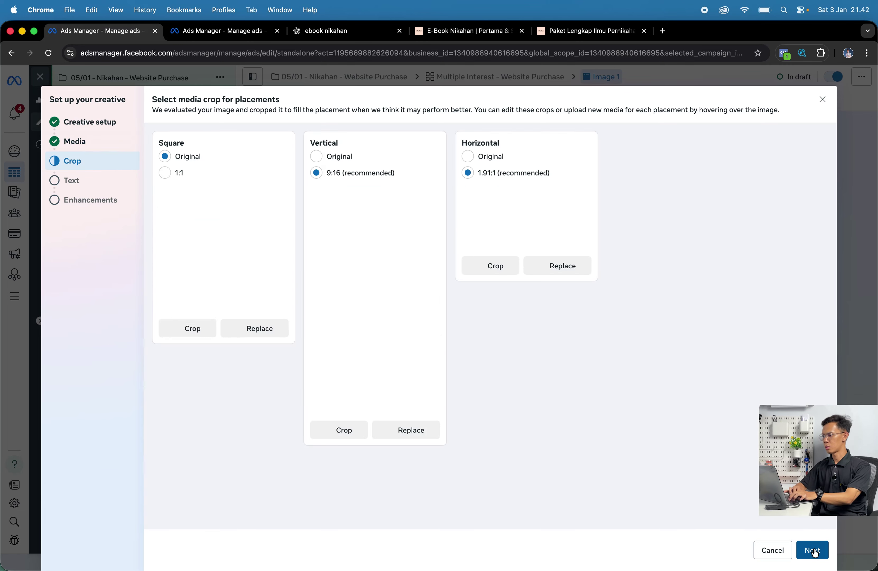
{"action": "left_click", "coordinate": [316, 156]}
{"action": "left_click", "coordinate": [469, 157]}
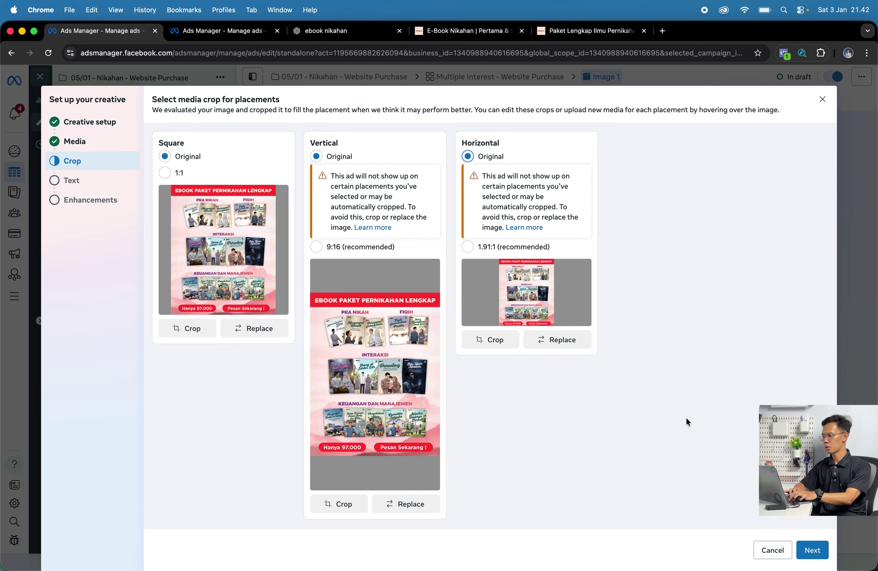
{"action": "left_click", "coordinate": [813, 550]}
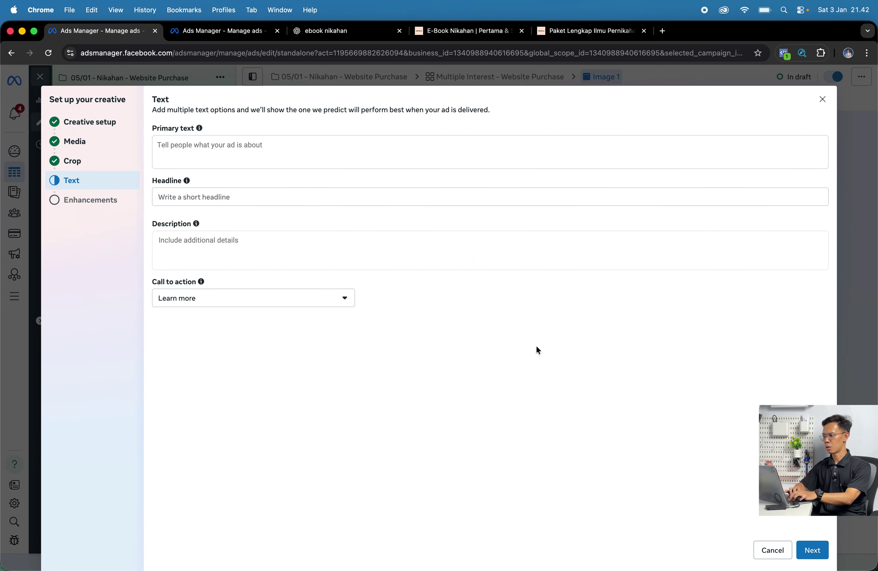
{"action": "left_click", "coordinate": [266, 143]}
{"action": "left_click", "coordinate": [230, 32]}
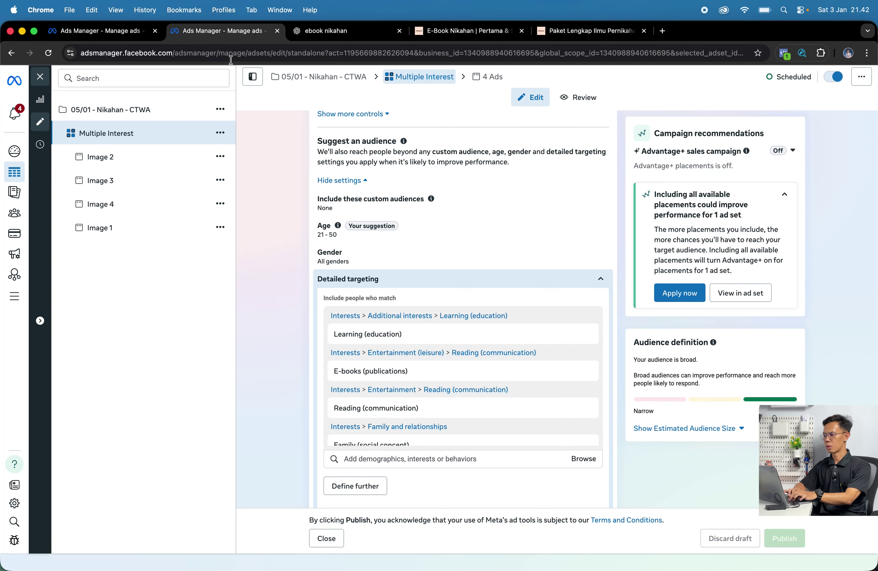
- Copy the primary text from the CTWA campaign's Image 1 ad into the new ad
{"action": "left_click", "coordinate": [127, 225]}
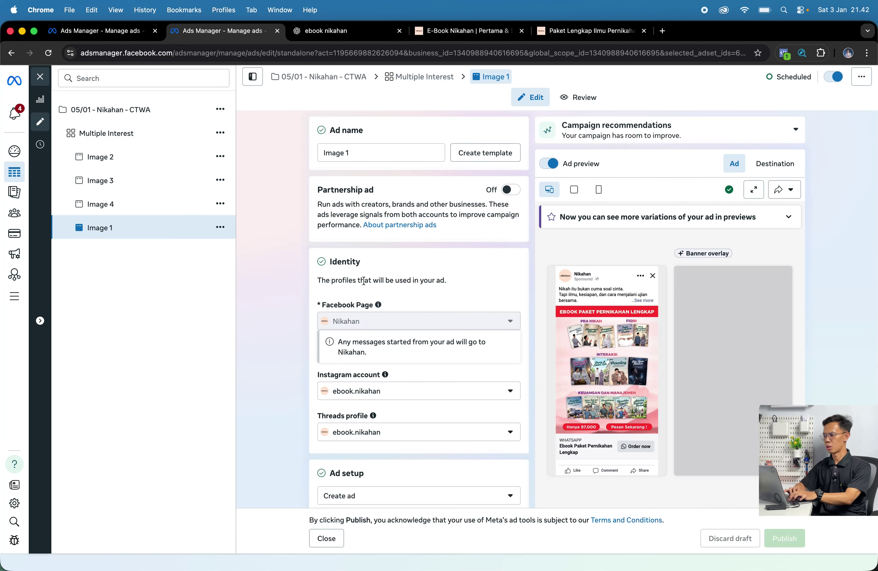
{"action": "scroll", "coordinate": [363, 285], "scroll_direction": "down", "scroll_amount": 15}
{"action": "scroll", "coordinate": [364, 281], "scroll_direction": "down", "scroll_amount": 3}
{"action": "scroll", "coordinate": [360, 238], "scroll_direction": "up", "scroll_amount": 3}
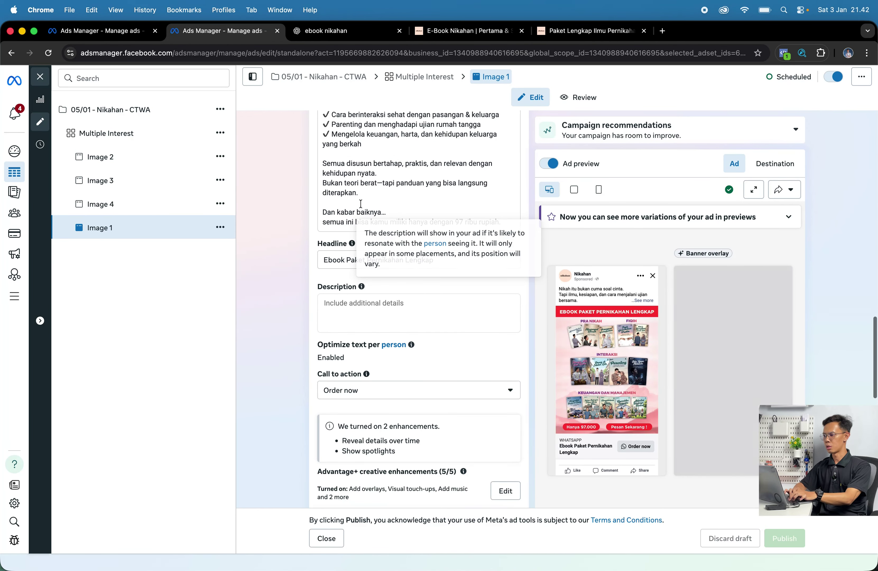
{"action": "scroll", "coordinate": [358, 219], "scroll_direction": "up", "scroll_amount": 2}
{"action": "left_click", "coordinate": [372, 220]}
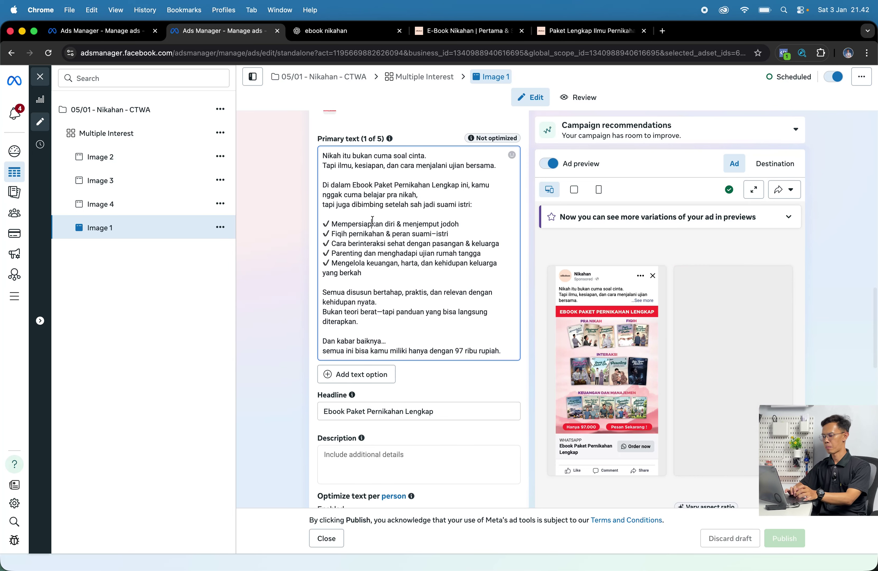
{"action": "key", "text": "super+a"}
{"action": "key", "text": "super+c"}
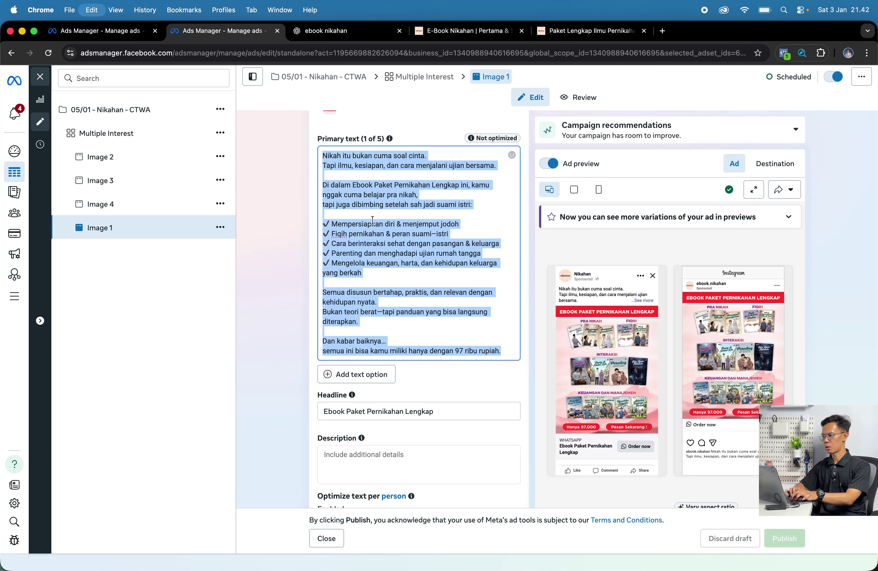
{"action": "left_click", "coordinate": [114, 33]}
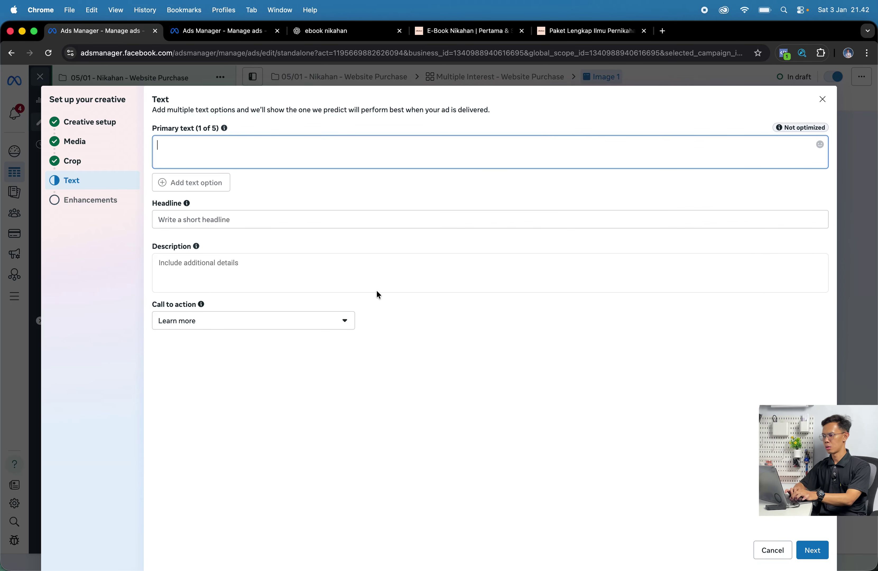
{"action": "key", "text": "super+v"}
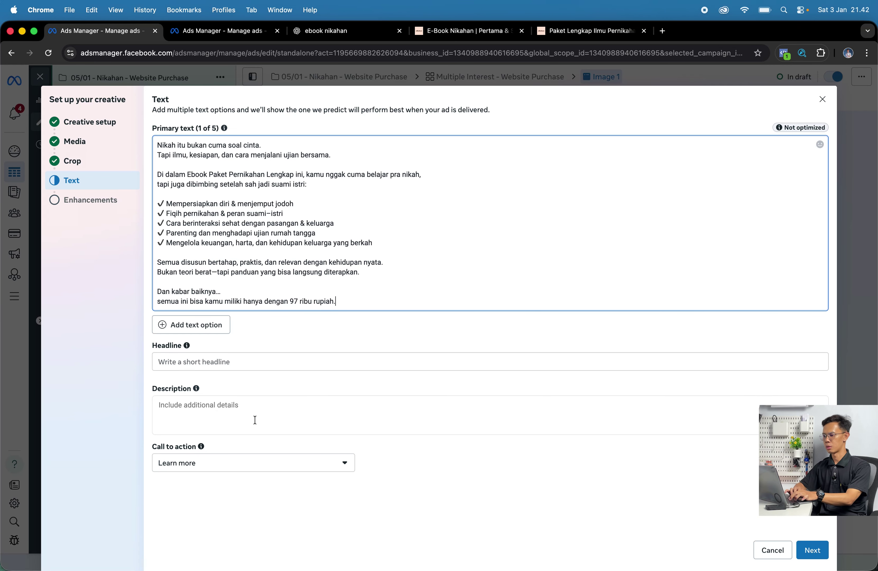
- Copy the headline 'Ebook Paket Pernikahan Lengkap' from the CTWA ad into the new ad
{"action": "left_click", "coordinate": [188, 30]}
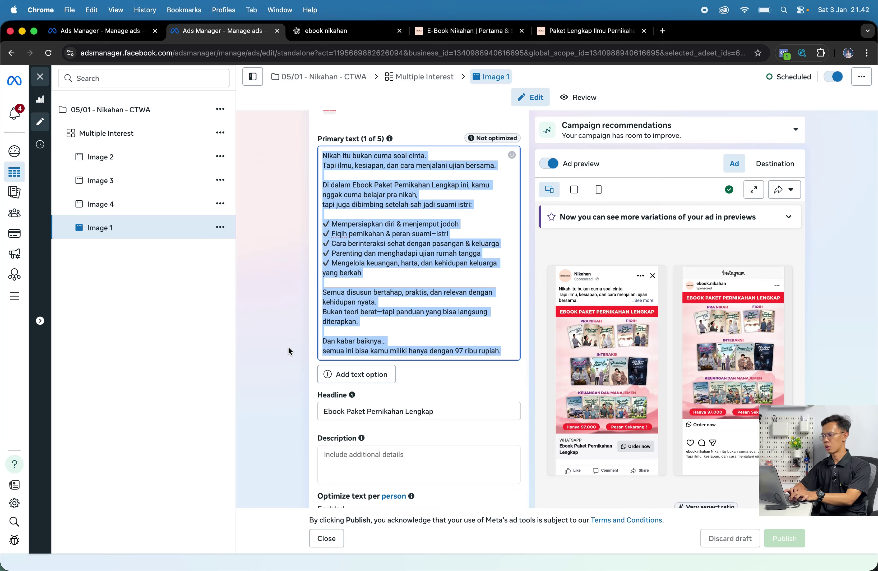
{"action": "scroll", "coordinate": [294, 373], "scroll_direction": "down", "scroll_amount": 2}
{"action": "triple_click", "coordinate": [376, 367]}
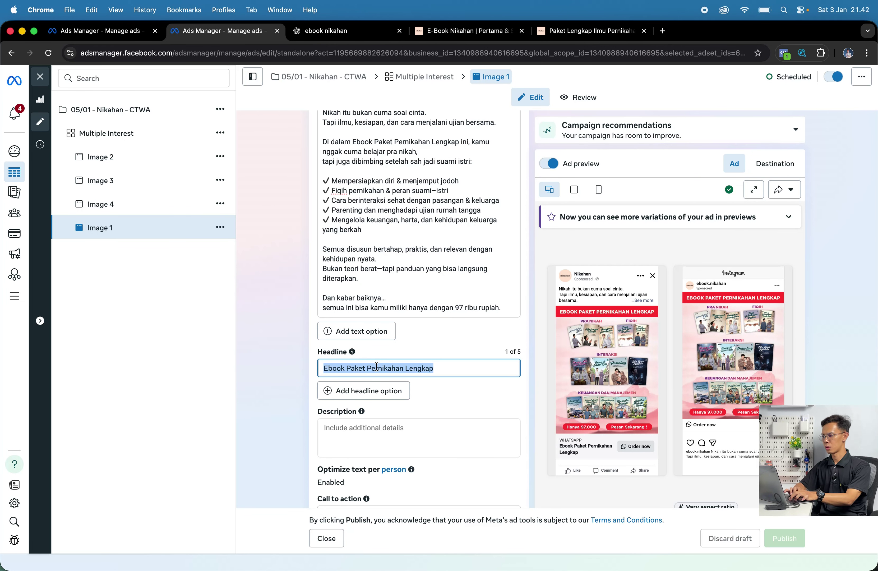
{"action": "key", "text": "super+c"}
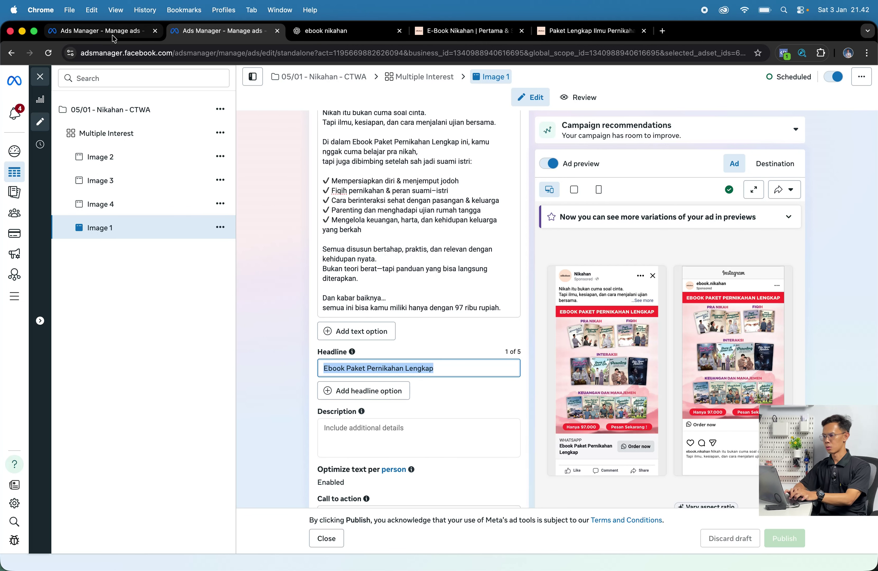
{"action": "left_click", "coordinate": [113, 36]}
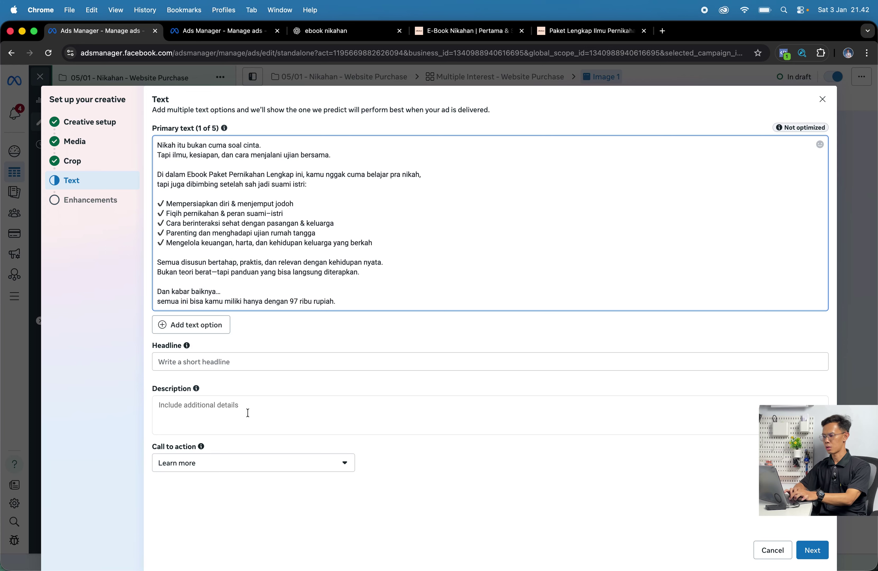
{"action": "left_click", "coordinate": [231, 362]}
{"action": "key", "text": "super+v"}
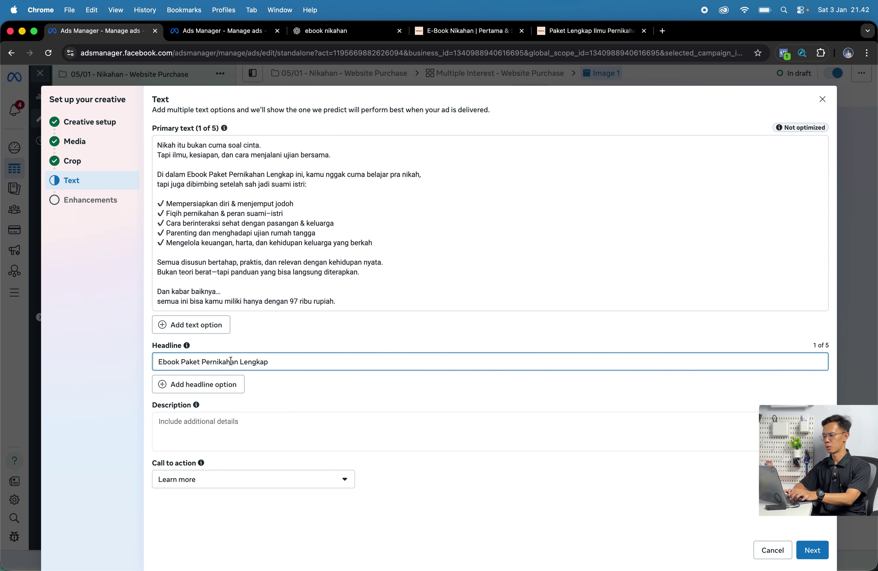
- Set the call to action to Order now and leave Description blank
{"action": "left_click", "coordinate": [237, 479]}
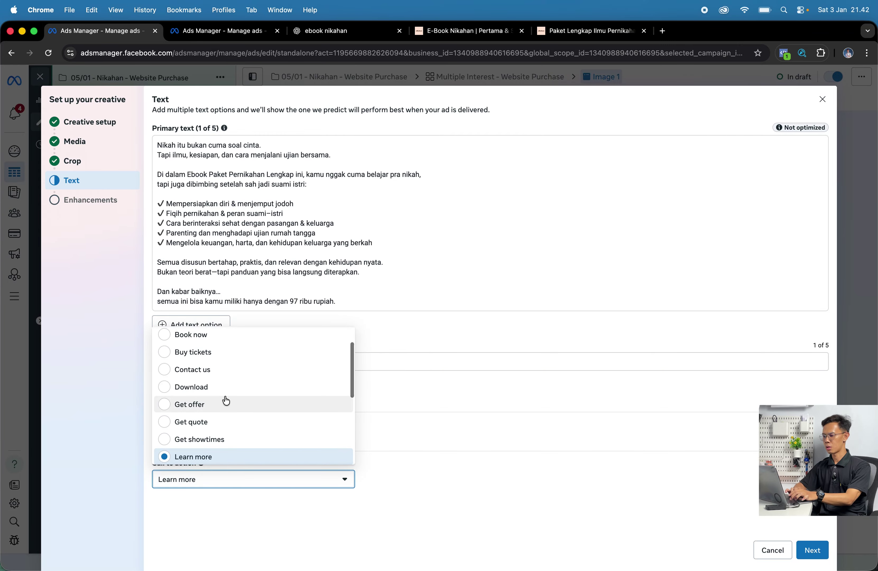
{"action": "scroll", "coordinate": [225, 402], "scroll_direction": "down", "scroll_amount": 3}
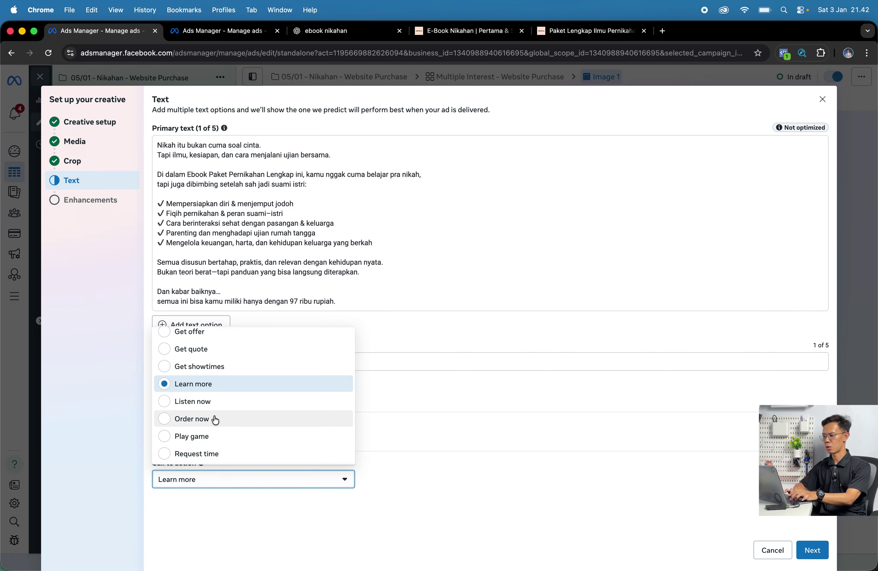
{"action": "left_click", "coordinate": [216, 419]}
{"action": "left_click", "coordinate": [405, 475]}
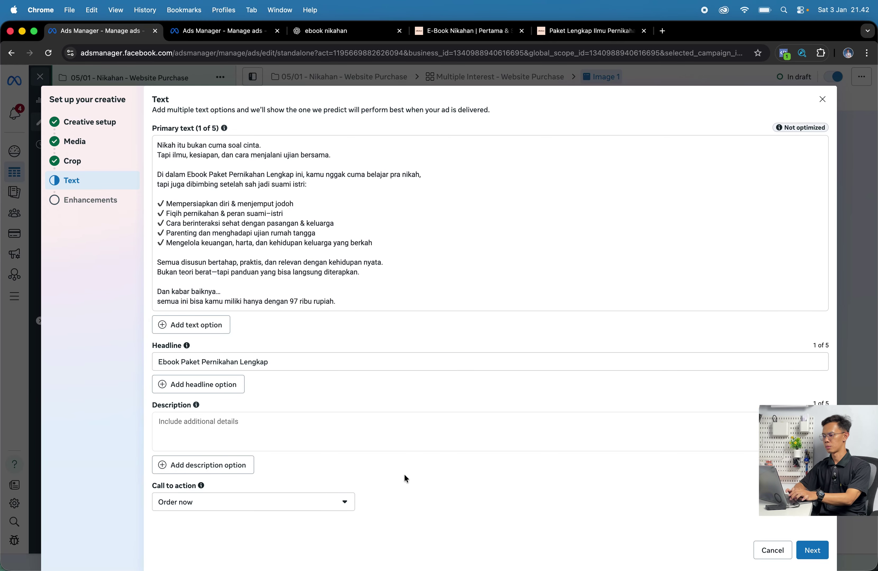
- Turn off the AI animation and music enhancements for Image 1 and apply the creative
{"action": "left_click", "coordinate": [815, 550]}
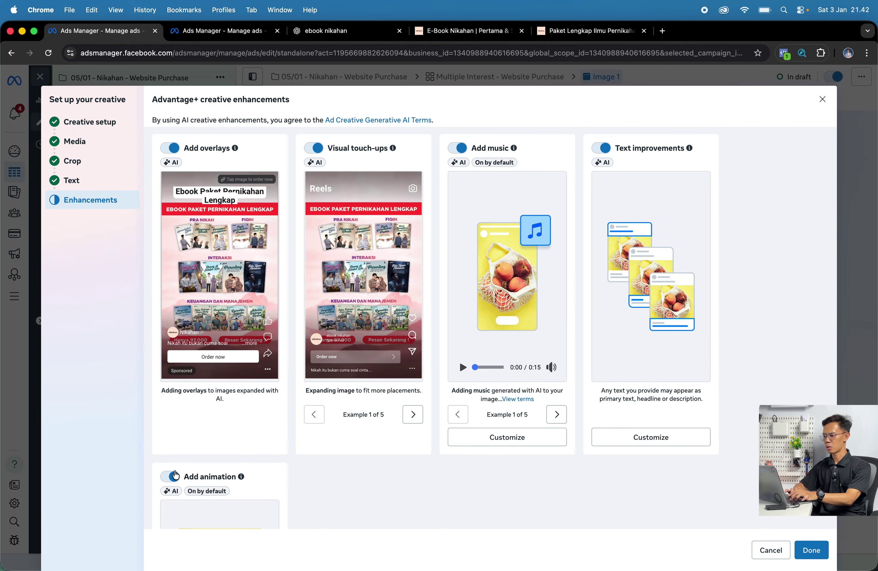
{"action": "left_click", "coordinate": [170, 476]}
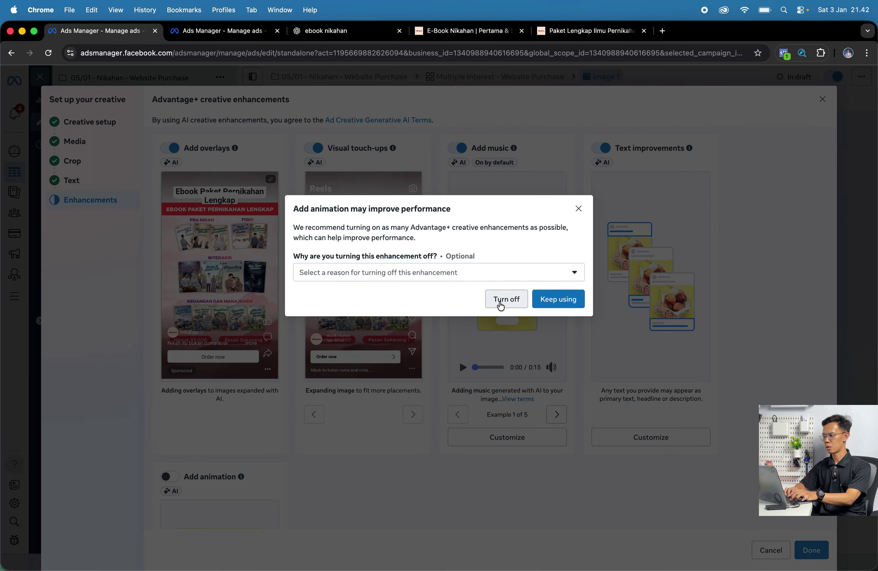
{"action": "left_click", "coordinate": [504, 302]}
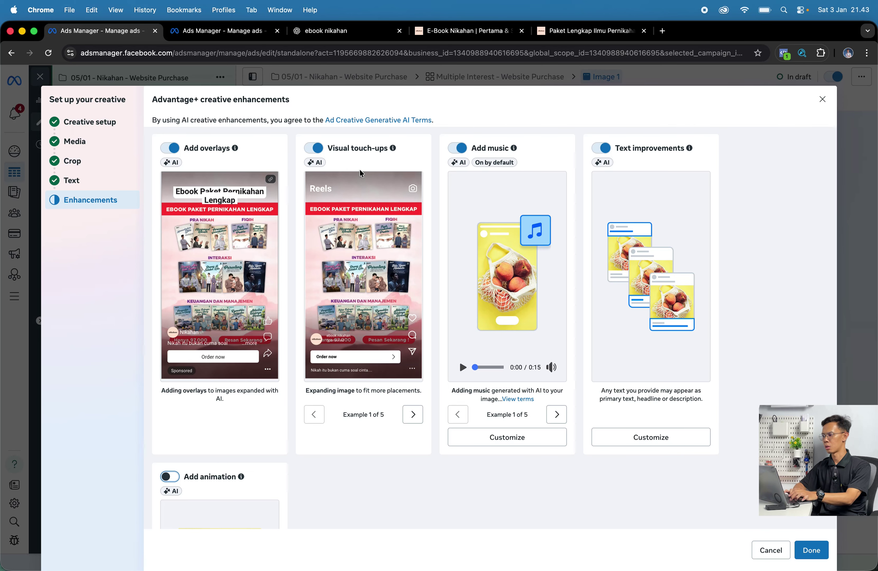
{"action": "left_click", "coordinate": [458, 149]}
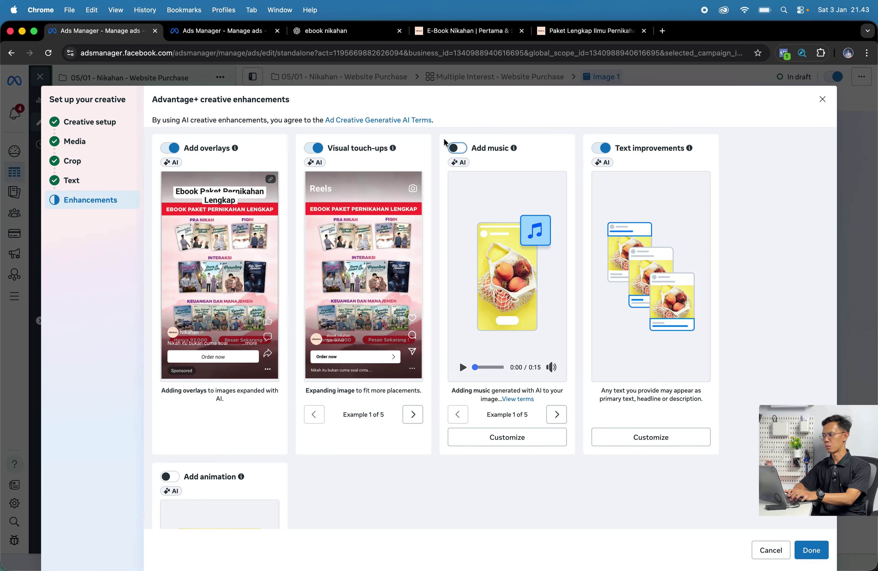
{"action": "scroll", "coordinate": [515, 344], "scroll_direction": "down", "scroll_amount": 7}
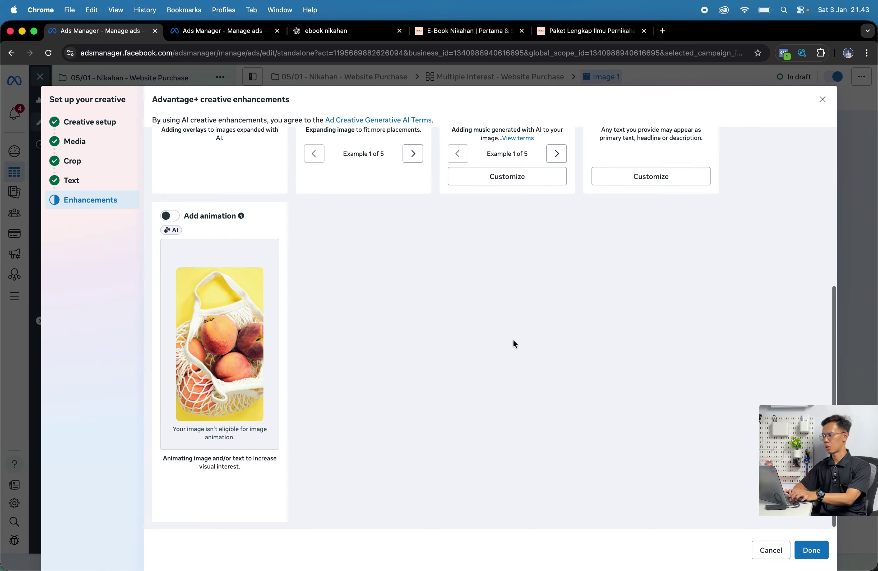
{"action": "scroll", "coordinate": [515, 345], "scroll_direction": "up", "scroll_amount": 7}
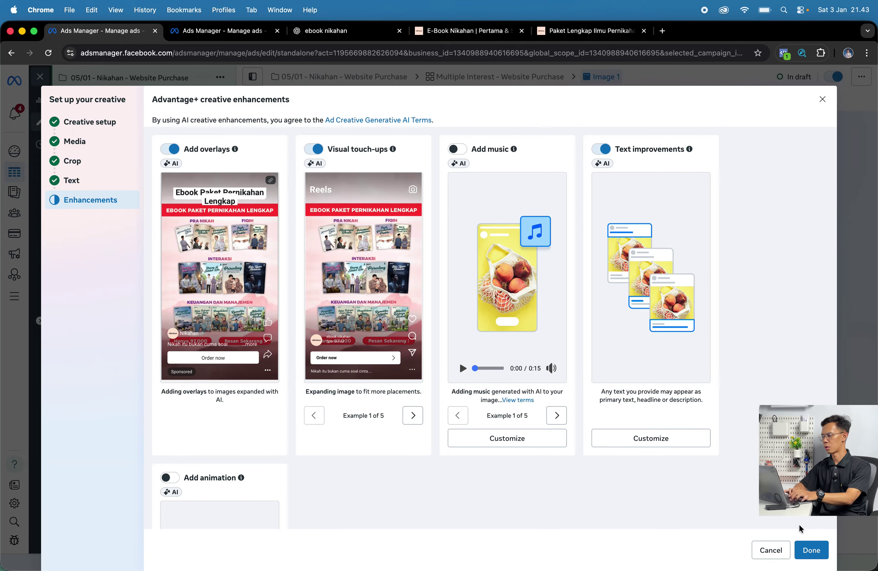
{"action": "left_click", "coordinate": [806, 549]}
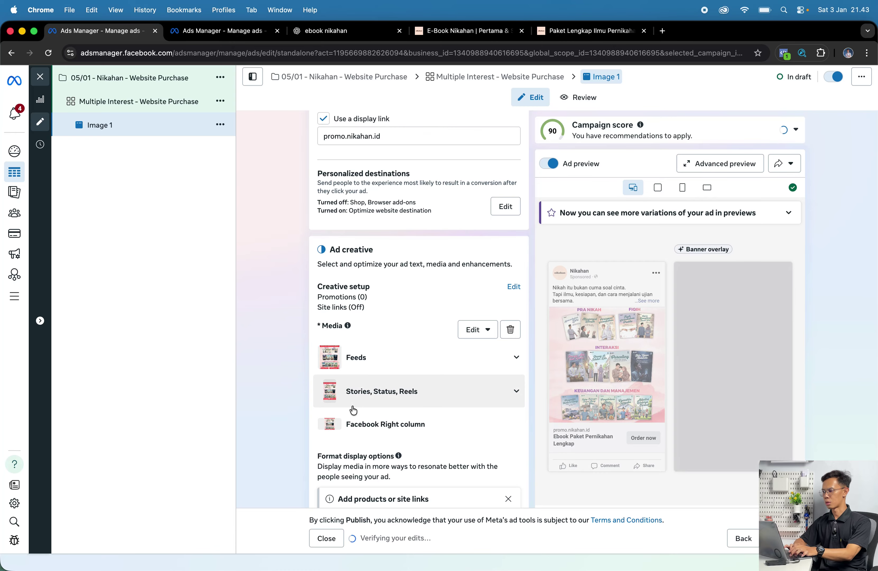
- Review the saved Image 1 ad: 3/5 Advantage+ enhancements and Pixel Nikahan website-event tracking
{"action": "scroll", "coordinate": [293, 390], "scroll_direction": "down", "scroll_amount": 7}
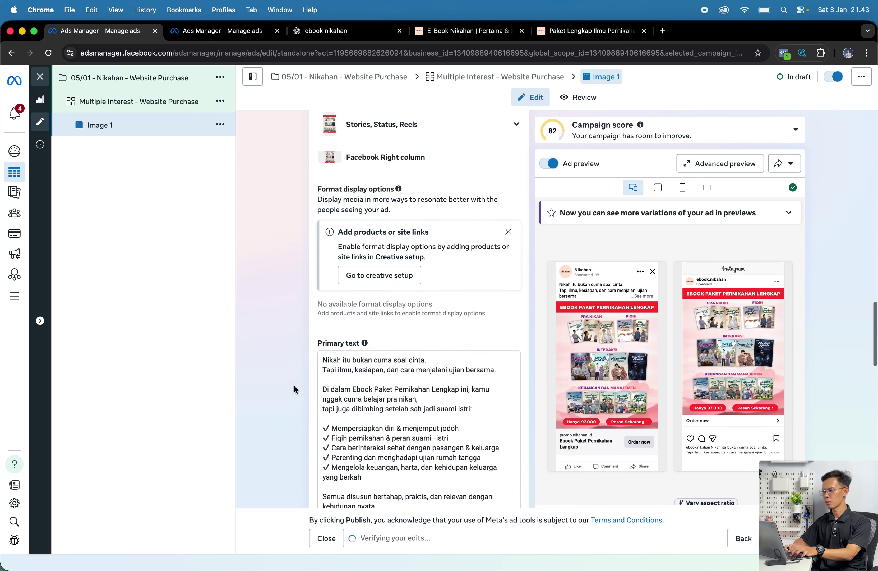
{"action": "scroll", "coordinate": [294, 387], "scroll_direction": "down", "scroll_amount": 10}
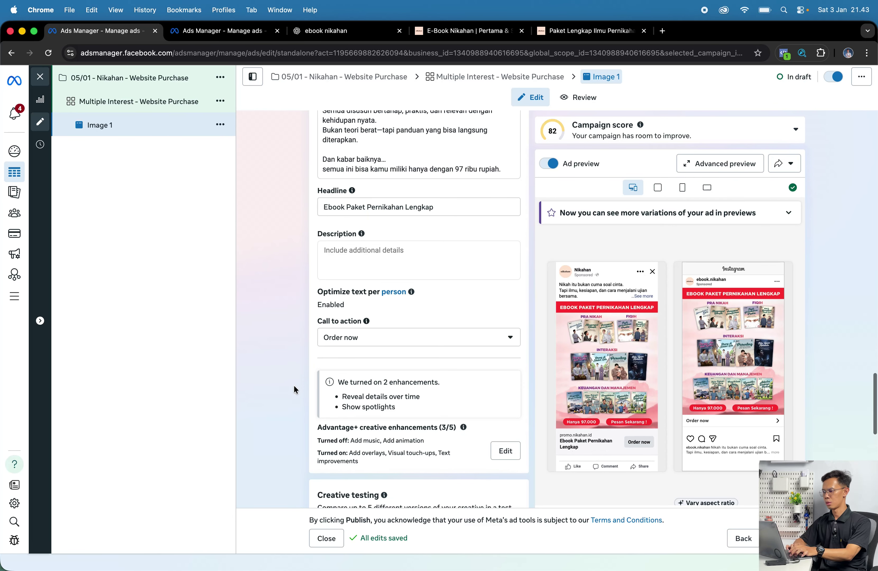
{"action": "scroll", "coordinate": [294, 389], "scroll_direction": "down", "scroll_amount": 12}
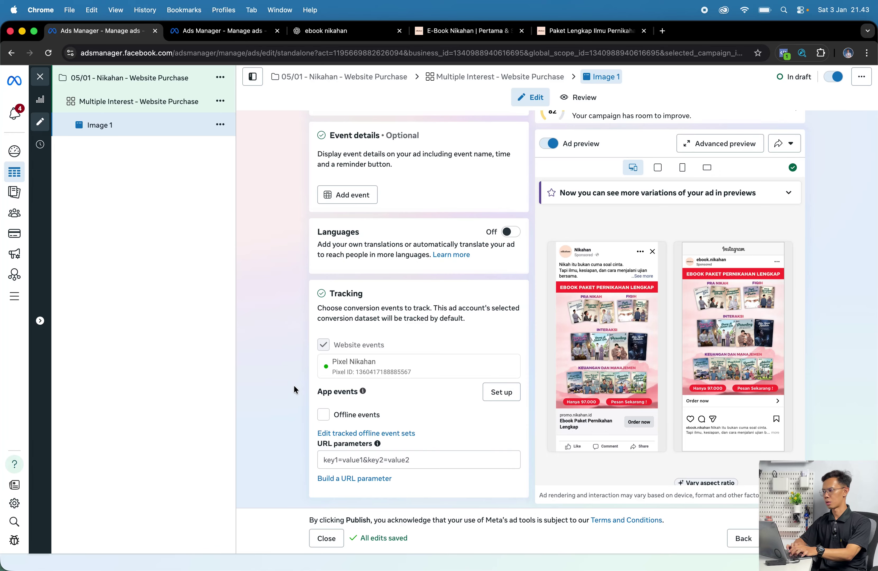
{"action": "scroll", "coordinate": [295, 388], "scroll_direction": "up", "scroll_amount": 10}
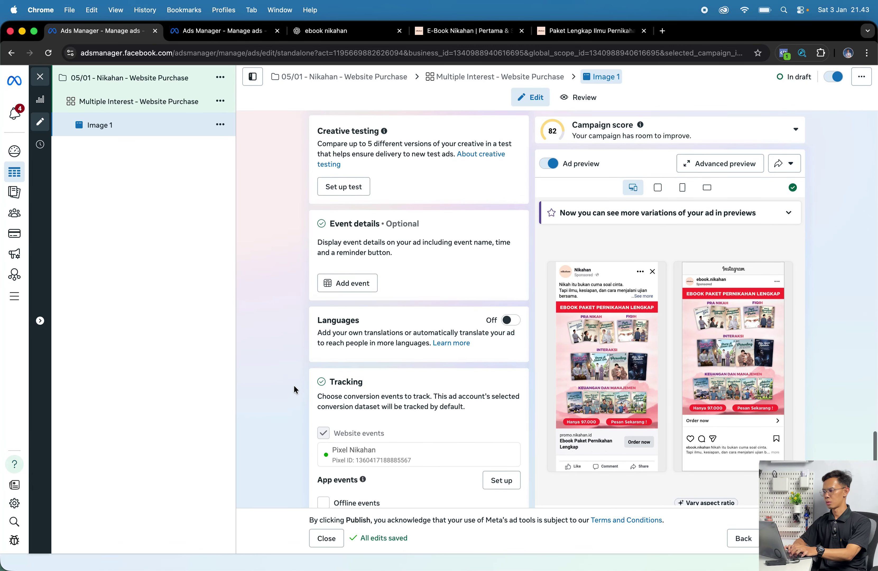
{"action": "scroll", "coordinate": [293, 385], "scroll_direction": "up", "scroll_amount": 14}
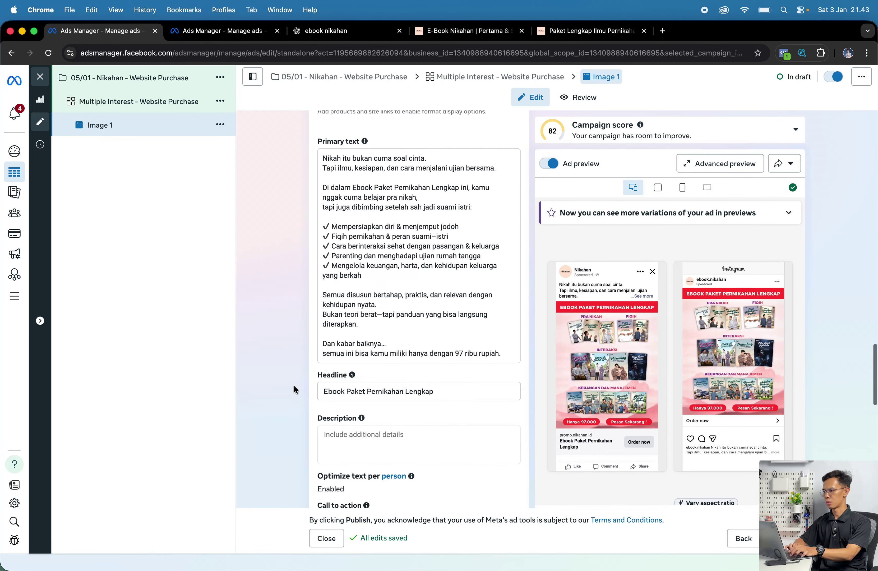
- Quick-duplicate Image 1, duplicate that copy twice in the original campaign, and open one Copy 2 ad
{"action": "left_click", "coordinate": [220, 126]}
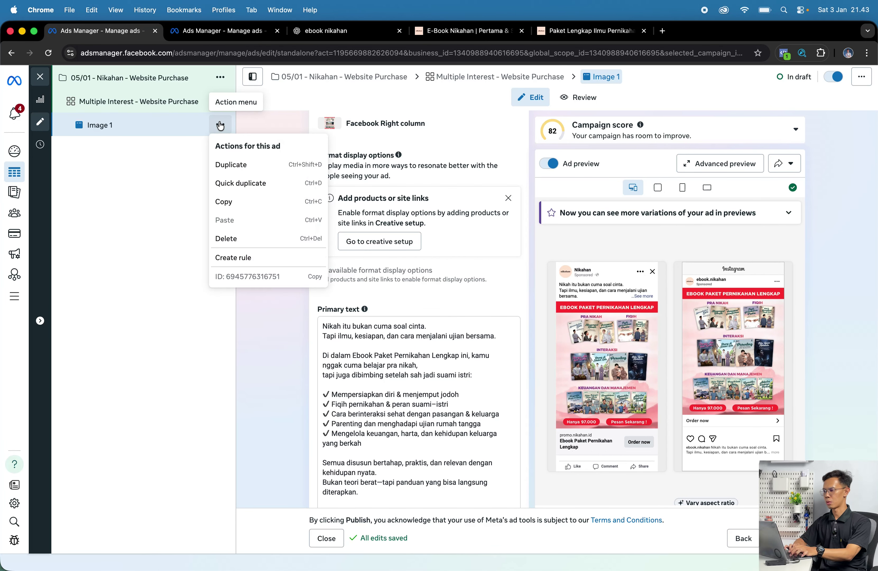
{"action": "left_click", "coordinate": [239, 183]}
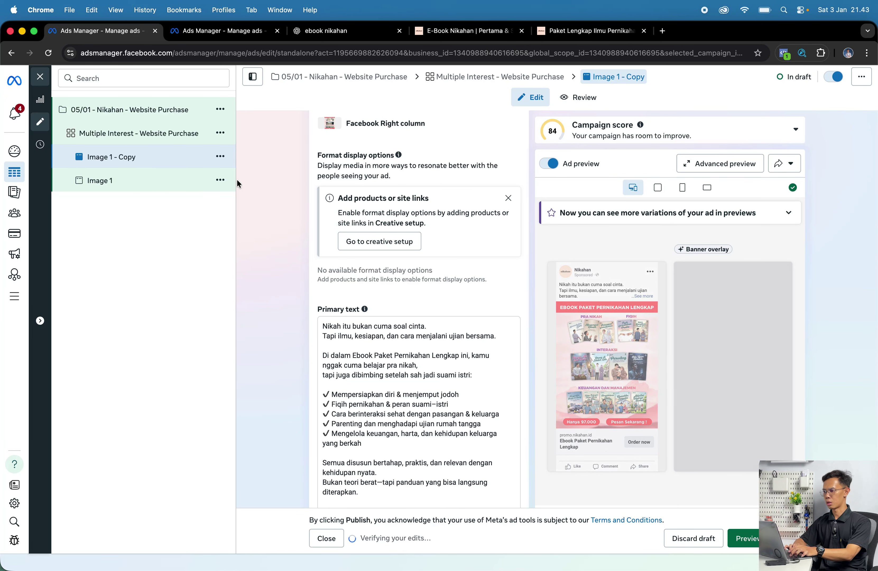
{"action": "left_click", "coordinate": [221, 158]}
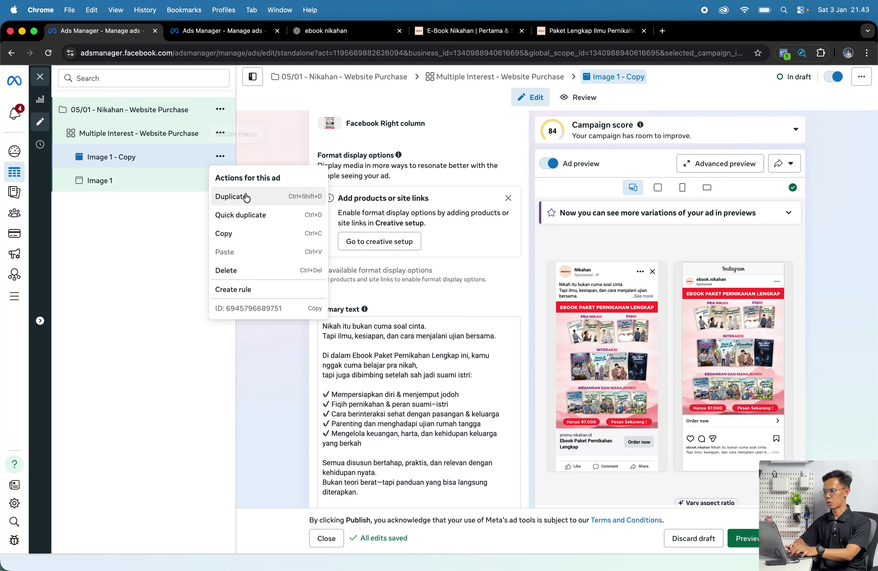
{"action": "left_click", "coordinate": [266, 201]}
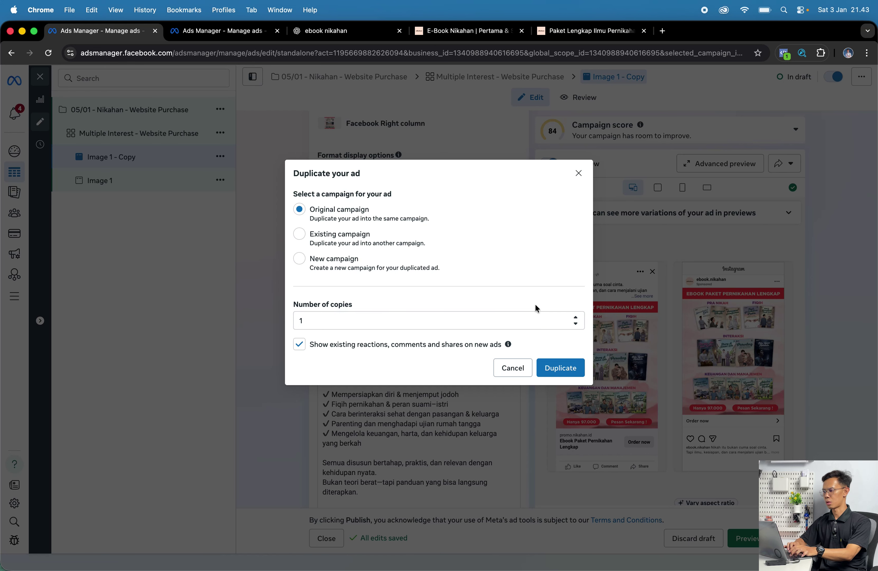
{"action": "left_click", "coordinate": [577, 320]}
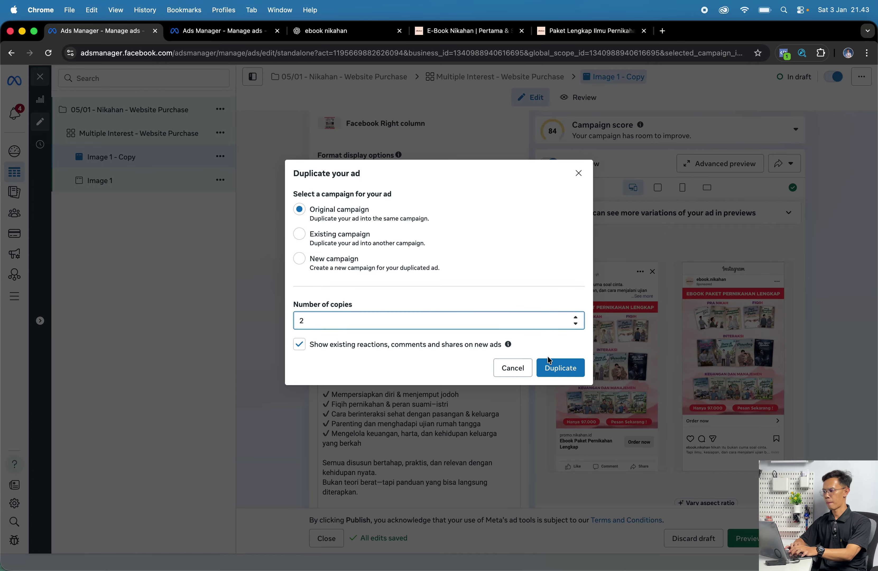
{"action": "left_click", "coordinate": [551, 367]}
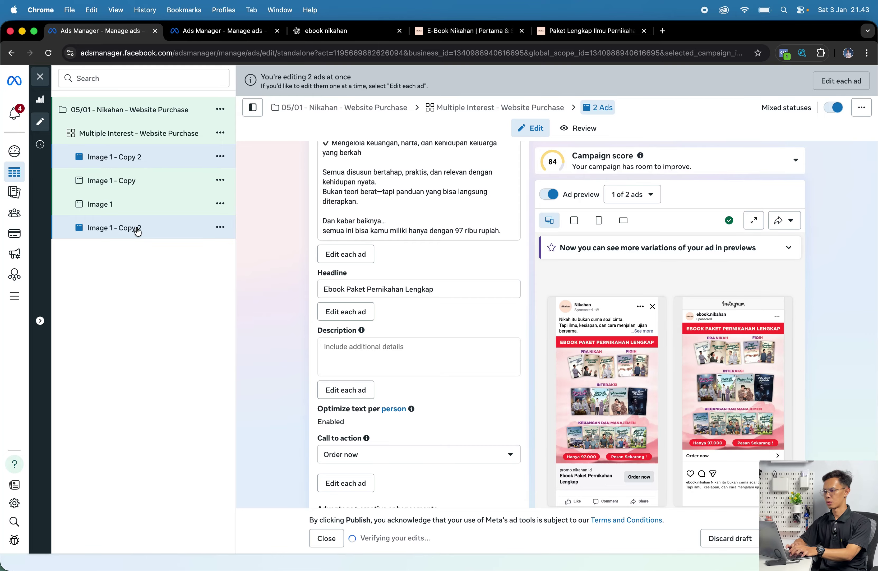
{"action": "left_click", "coordinate": [138, 234]}
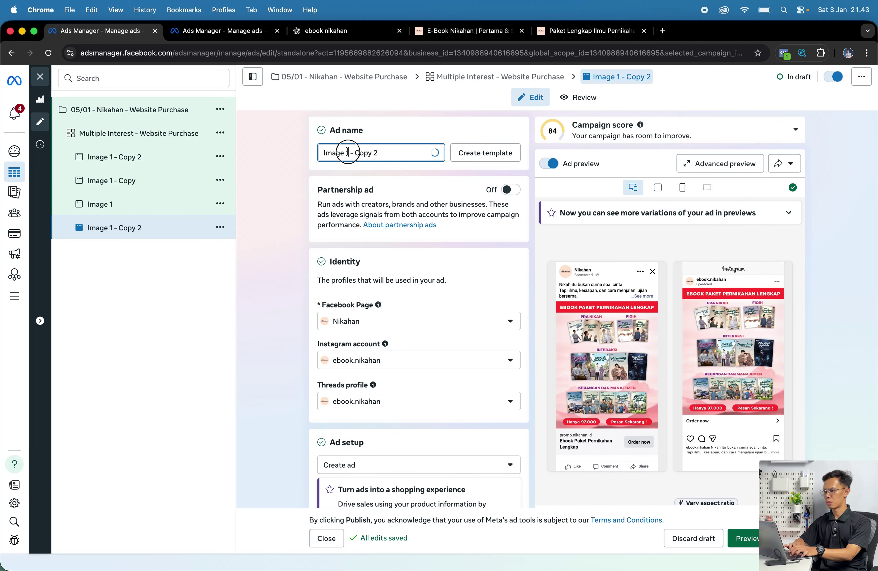
- Change the copied ad's name to 'Image 2'
{"action": "left_click_drag", "start_coordinate": [349, 152], "coordinate": [390, 152]}
{"action": "key", "text": "BackSpace"}
{"action": "key", "text": "BackSpace"}
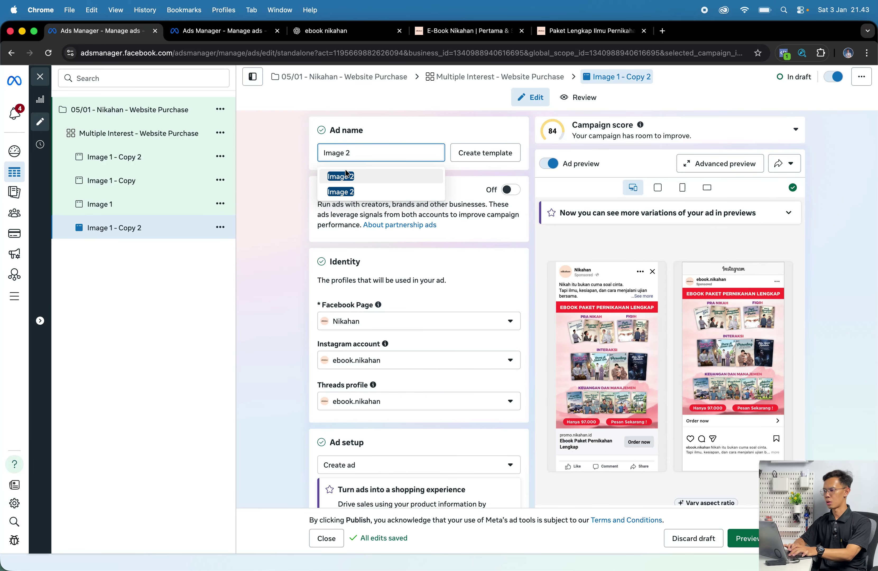
{"action": "left_click", "coordinate": [292, 202]}
{"action": "scroll", "coordinate": [292, 202], "scroll_direction": "down", "scroll_amount": 10}
{"action": "scroll", "coordinate": [292, 202], "scroll_direction": "down", "scroll_amount": 5}
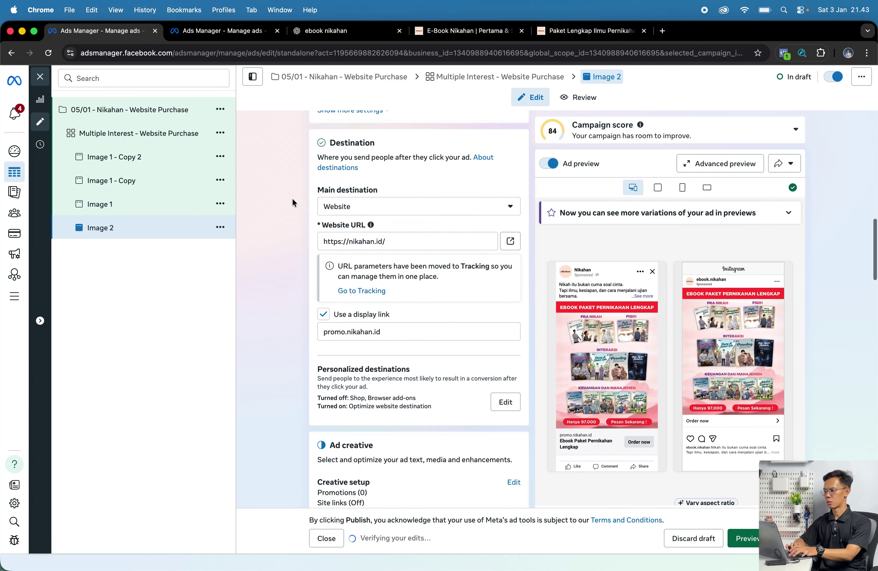
- Compare against the other campaign's Image 2 ad, then bring up this ad's media options
{"action": "left_click", "coordinate": [237, 31]}
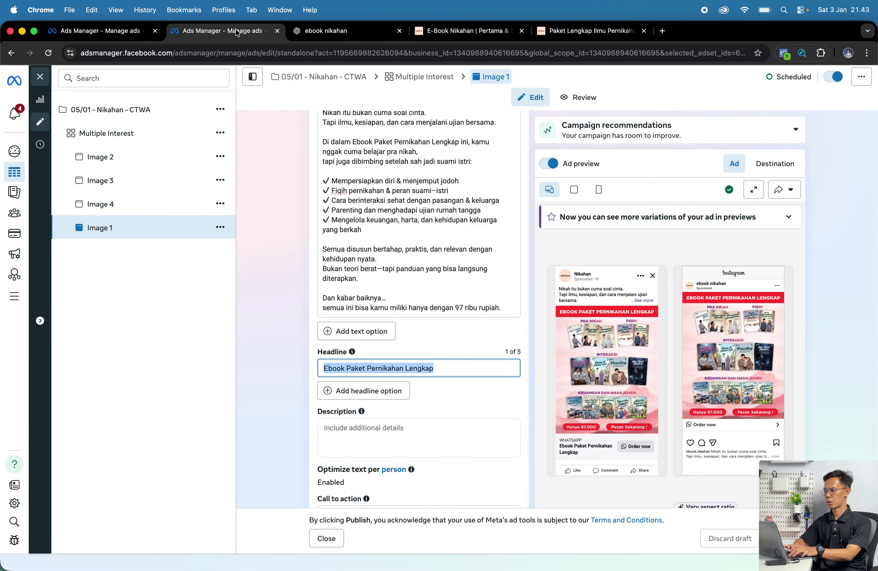
{"action": "left_click", "coordinate": [136, 159]}
{"action": "left_click", "coordinate": [129, 36]}
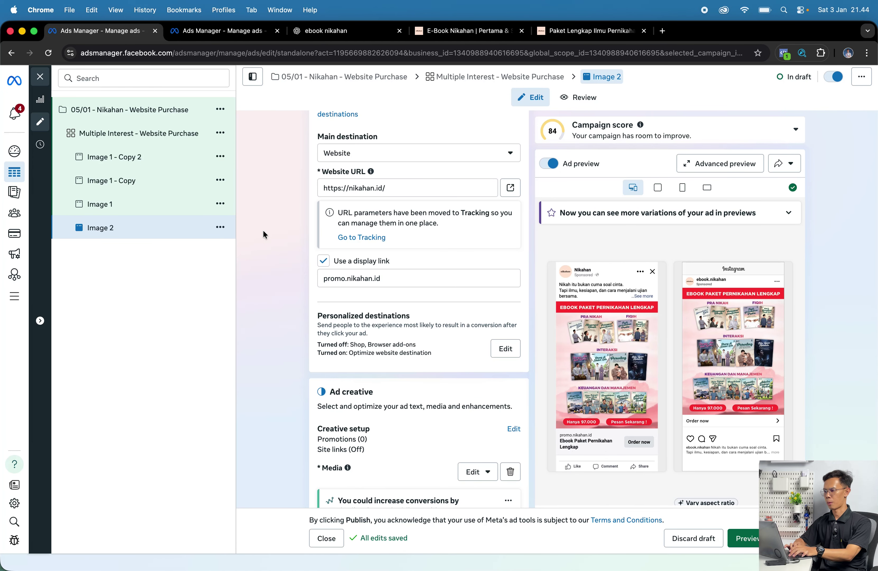
{"action": "scroll", "coordinate": [286, 253], "scroll_direction": "down", "scroll_amount": 3}
{"action": "scroll", "coordinate": [286, 252], "scroll_direction": "down", "scroll_amount": 12}
{"action": "scroll", "coordinate": [286, 253], "scroll_direction": "up", "scroll_amount": 6}
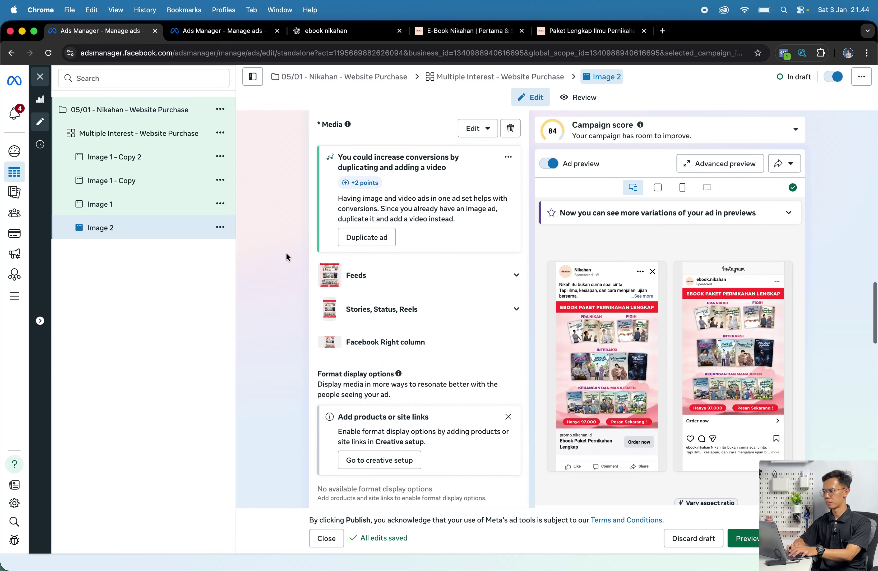
{"action": "left_click", "coordinate": [482, 185]}
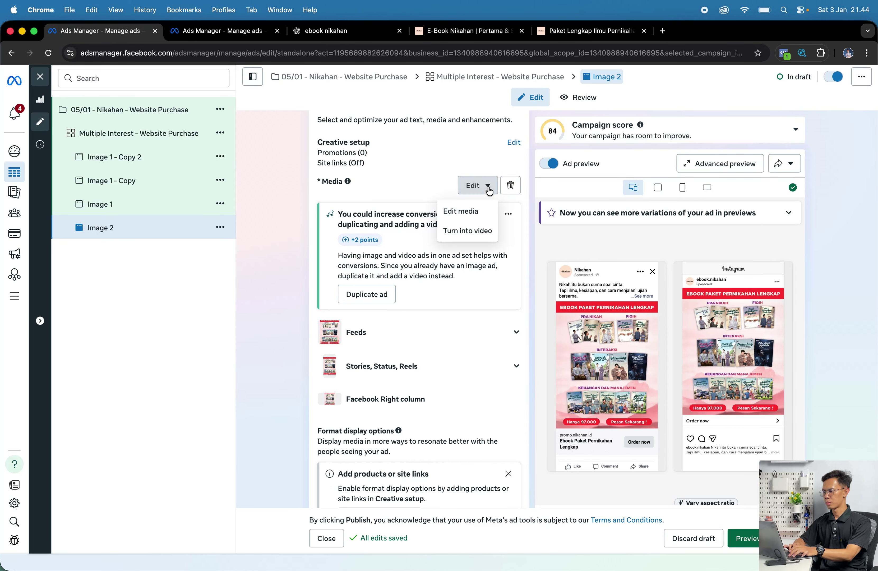
- Replace the ad's image with the 'Pahami Ilmu Pernikahan' image from the account images
{"action": "left_click", "coordinate": [478, 216]}
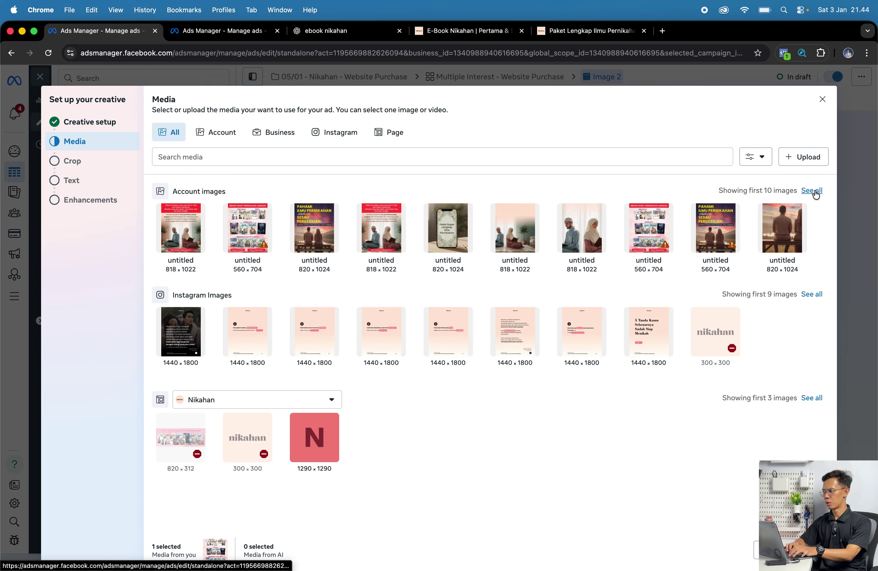
{"action": "left_click", "coordinate": [813, 190]}
{"action": "left_click", "coordinate": [230, 289]}
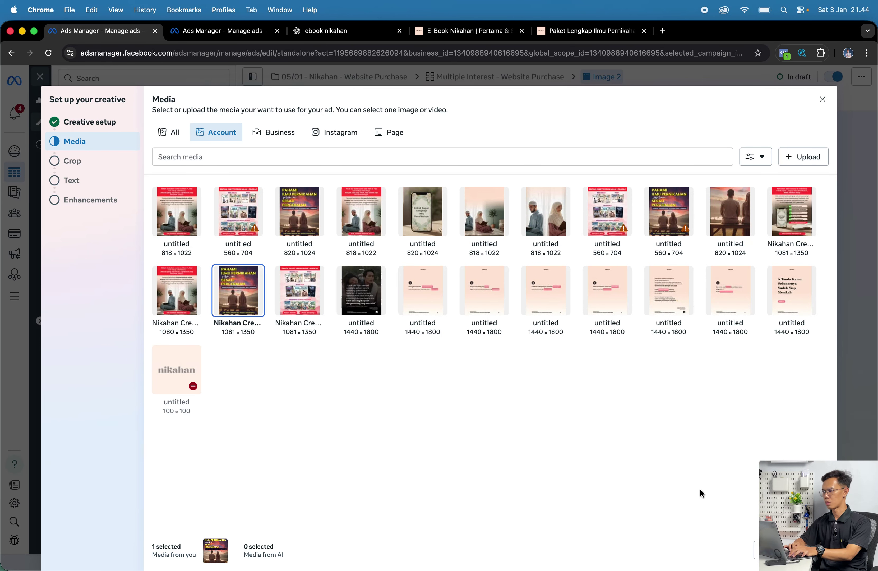
{"action": "left_click", "coordinate": [814, 550]}
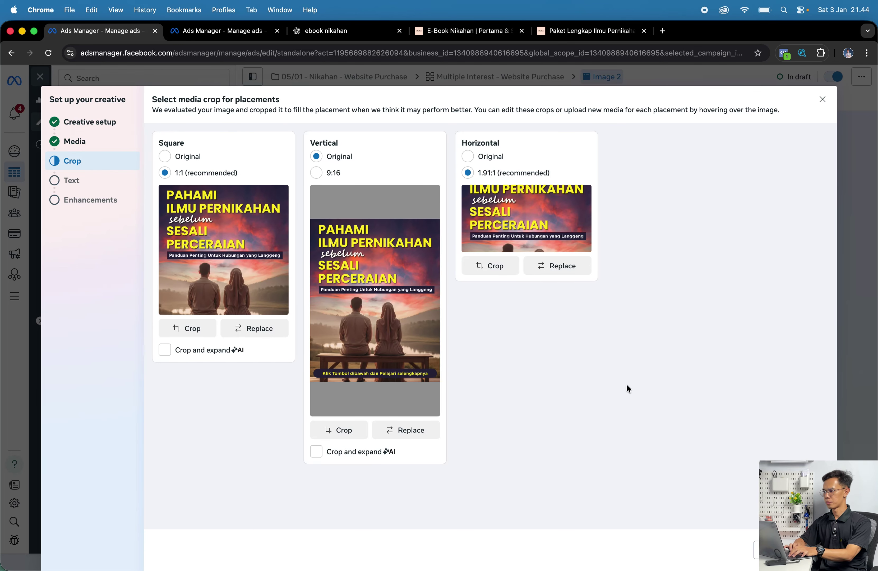
- Keep the Original crop for the Square and Horizontal placements and continue to the text
{"action": "left_click", "coordinate": [165, 156]}
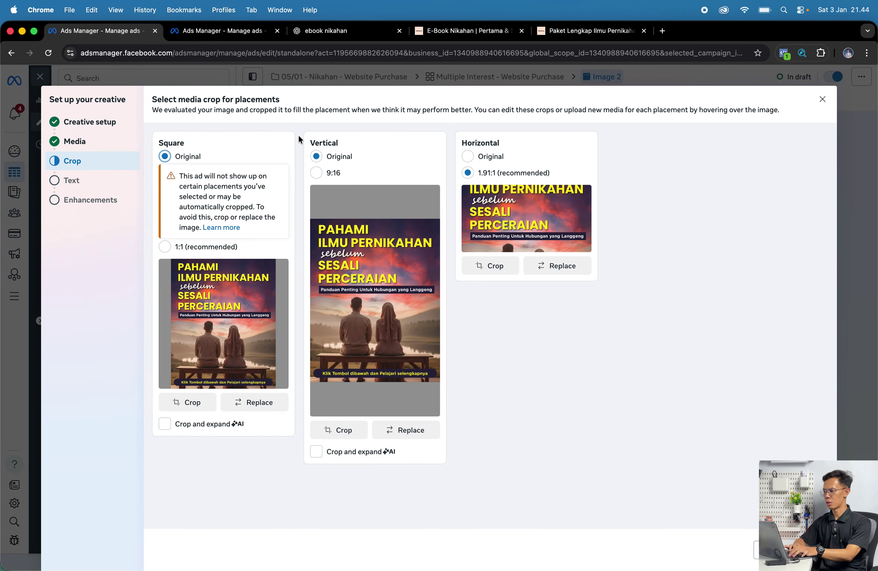
{"action": "left_click", "coordinate": [471, 159]}
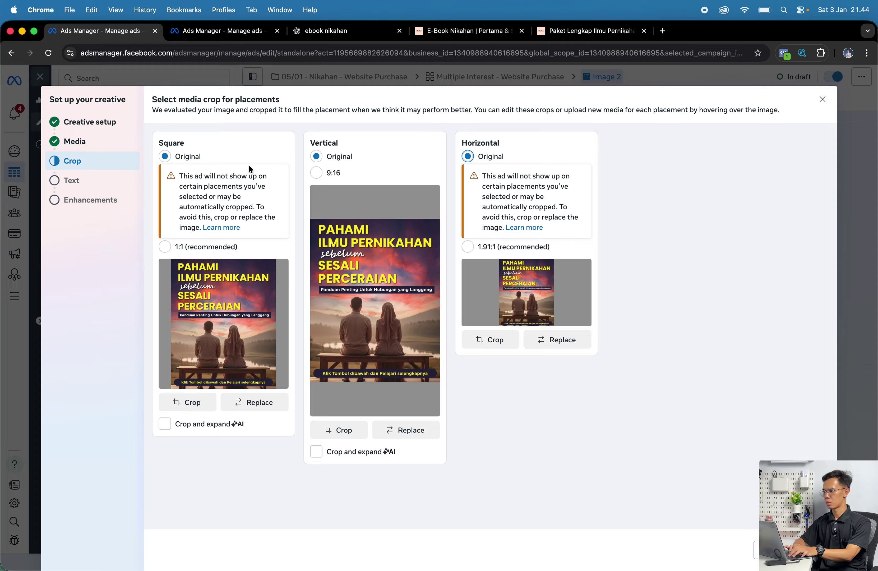
{"action": "left_click", "coordinate": [814, 550]}
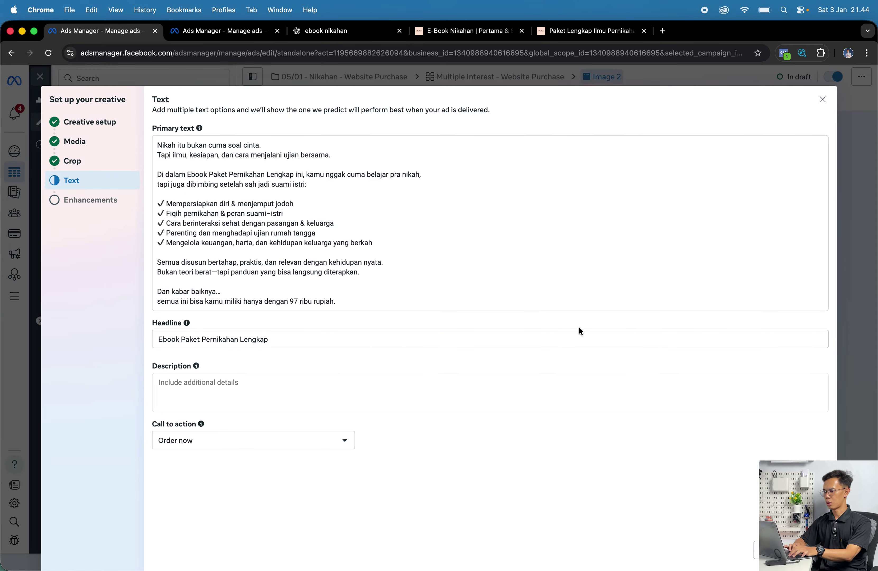
- Copy the CTWA Image 2 ad's primary text into this ad's primary text
{"action": "left_click", "coordinate": [228, 31]}
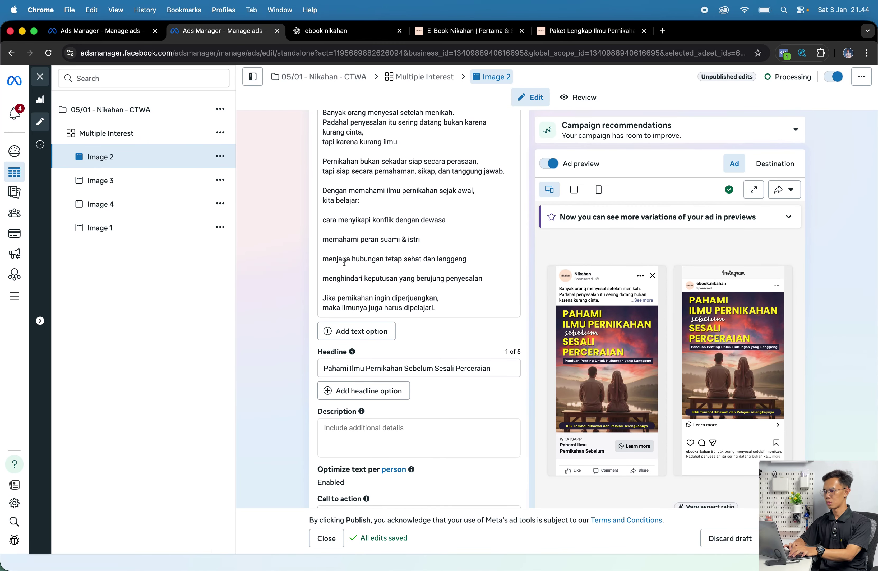
{"action": "scroll", "coordinate": [344, 262], "scroll_direction": "up", "scroll_amount": 2}
{"action": "left_click", "coordinate": [347, 260]}
{"action": "key", "text": "super+a"}
{"action": "key", "text": "super+c"}
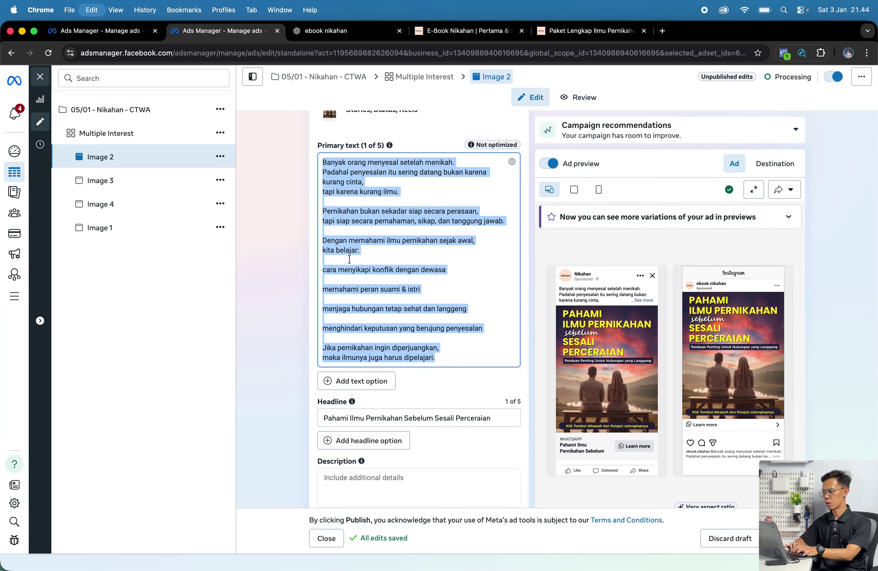
{"action": "left_click", "coordinate": [82, 34]}
{"action": "left_click", "coordinate": [279, 233]}
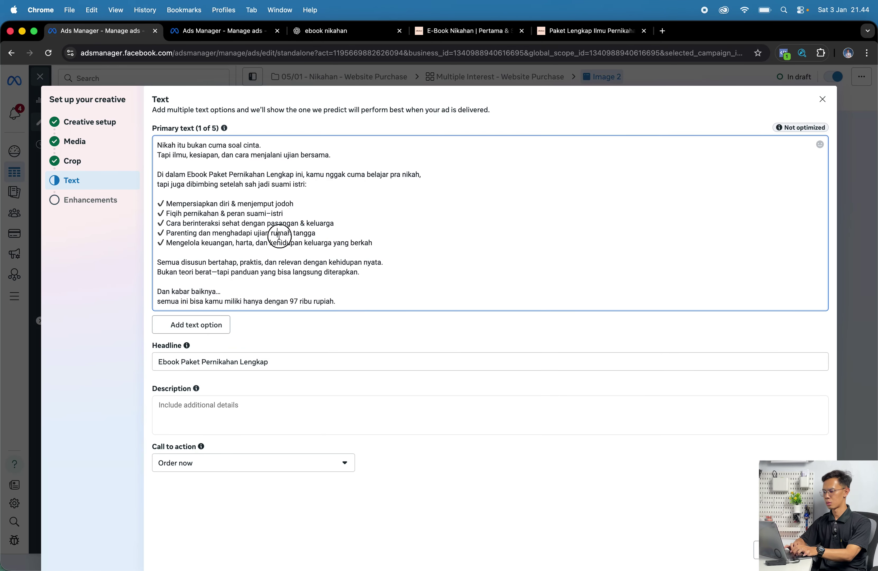
{"action": "key", "text": "super+a"}
{"action": "key", "text": "super+v"}
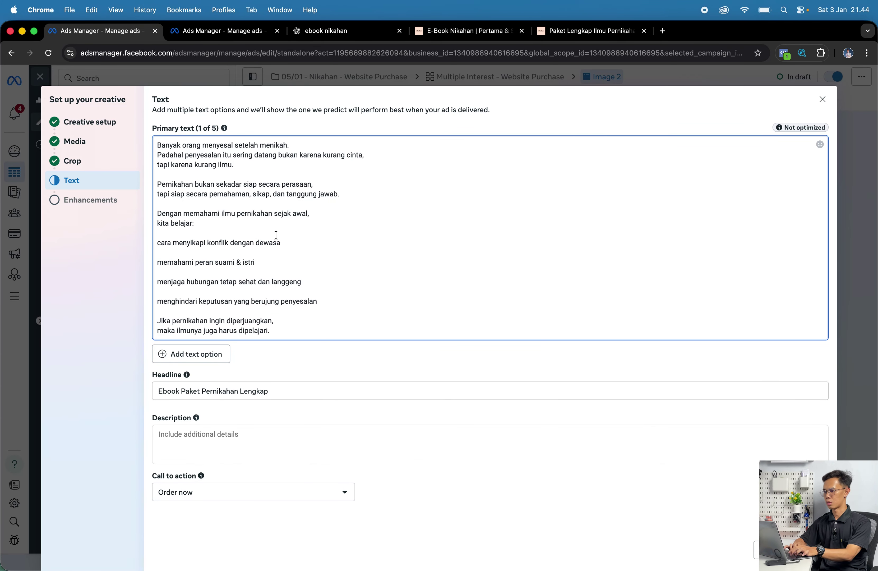
- Paste the headline 'Pahami Ilmu Pernikahan Sebelum Sesali Perceraian' from the CTWA ad
{"action": "left_click", "coordinate": [208, 32]}
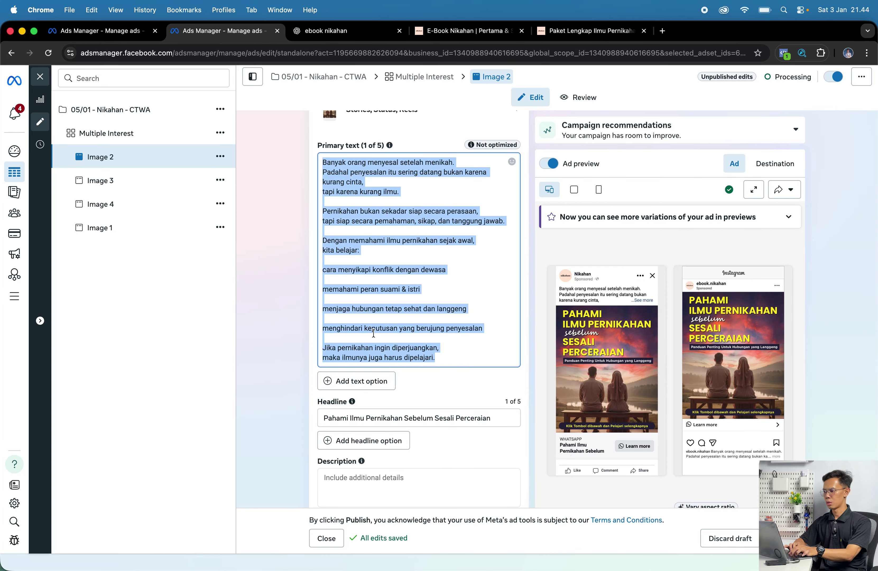
{"action": "left_click", "coordinate": [375, 418]}
{"action": "key", "text": "super+a"}
{"action": "key", "text": "super+c"}
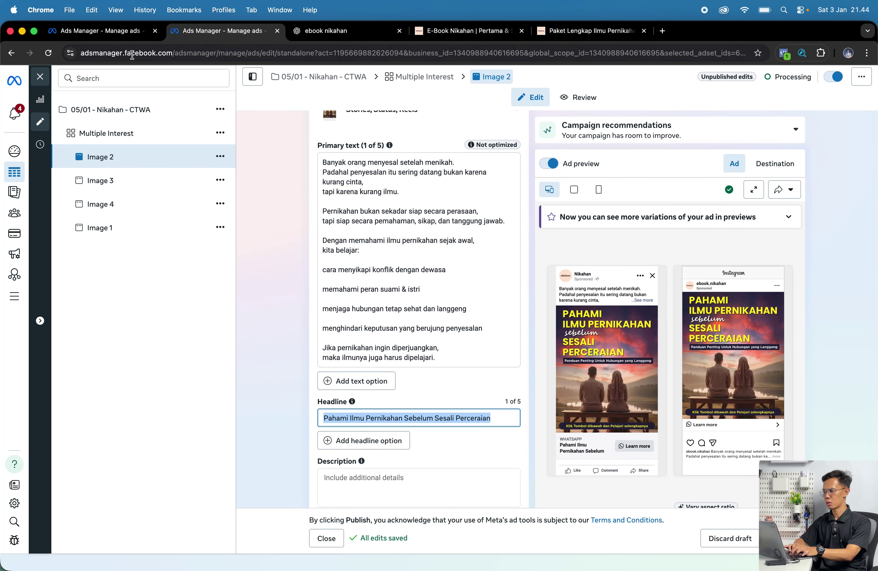
{"action": "left_click", "coordinate": [107, 31]}
{"action": "left_click", "coordinate": [199, 392]}
{"action": "key", "text": "super+a"}
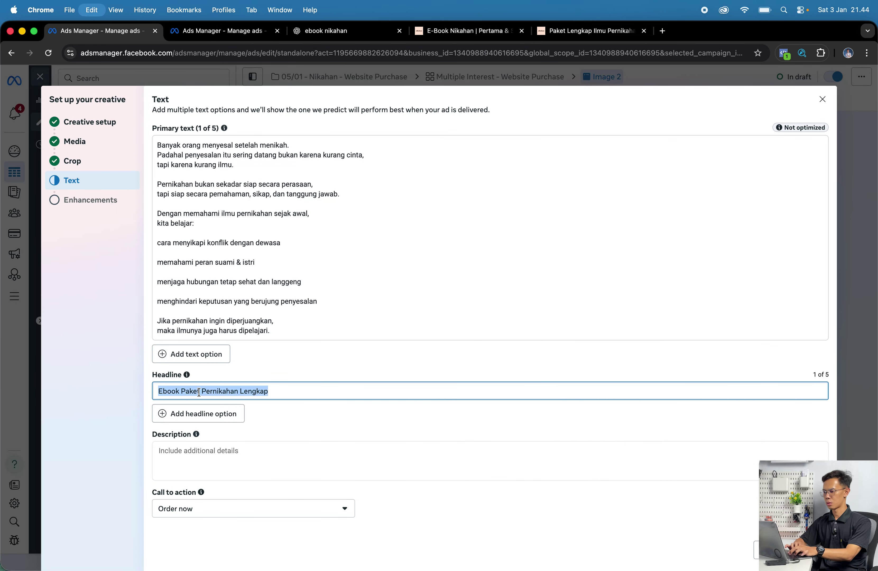
{"action": "key", "text": "super+v"}
- Set the Image 2 ad's call to action to Learn more
{"action": "left_click", "coordinate": [219, 33]}
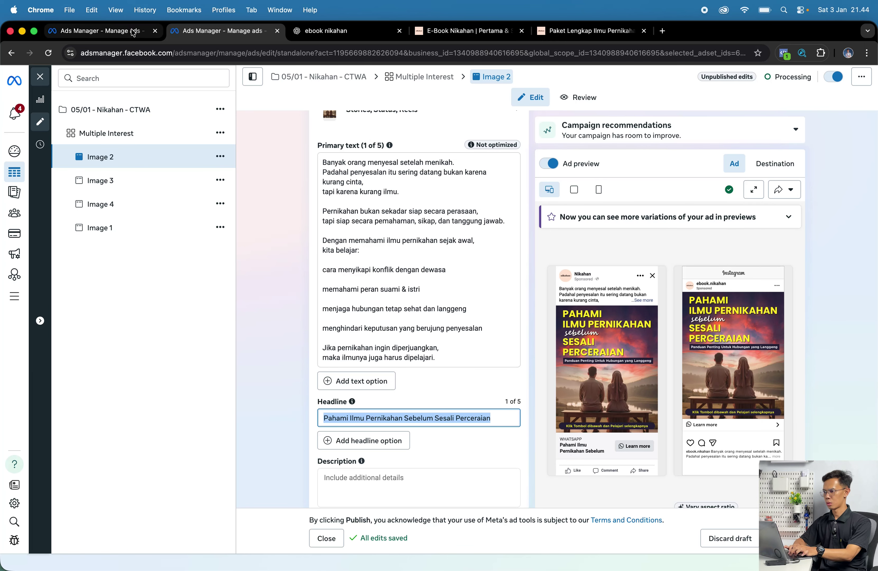
{"action": "left_click", "coordinate": [103, 31]}
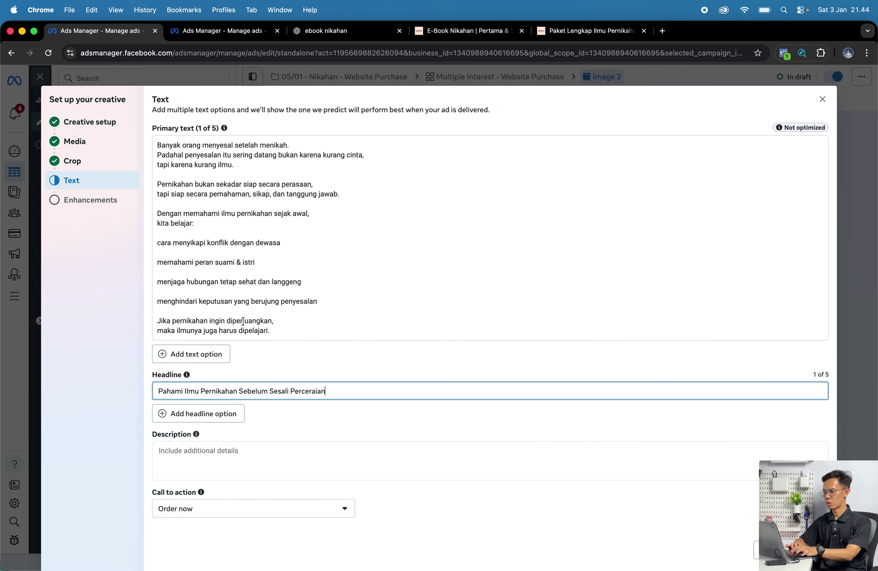
{"action": "left_click", "coordinate": [238, 515]}
{"action": "left_click", "coordinate": [229, 448]}
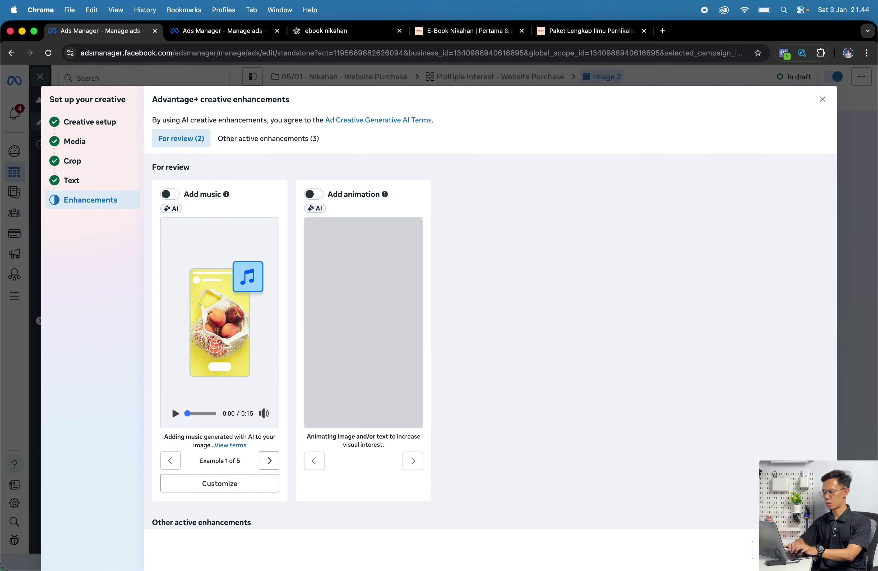
- Leave Image 2's Advantage+ creative enhancements unchanged and close back to the ad editor
{"action": "scroll", "coordinate": [696, 451], "scroll_direction": "down", "scroll_amount": 8}
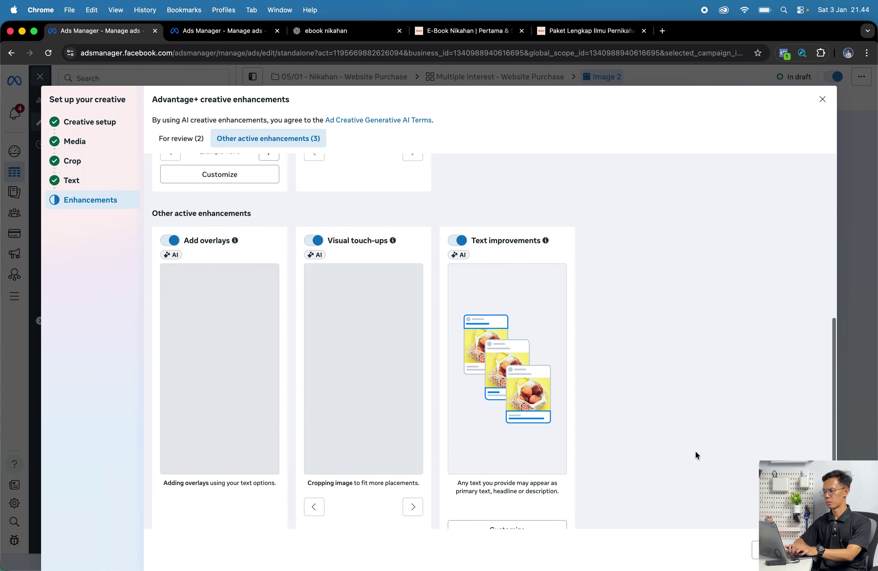
{"action": "scroll", "coordinate": [695, 451], "scroll_direction": "up", "scroll_amount": 8}
{"action": "key", "text": "Escape"}
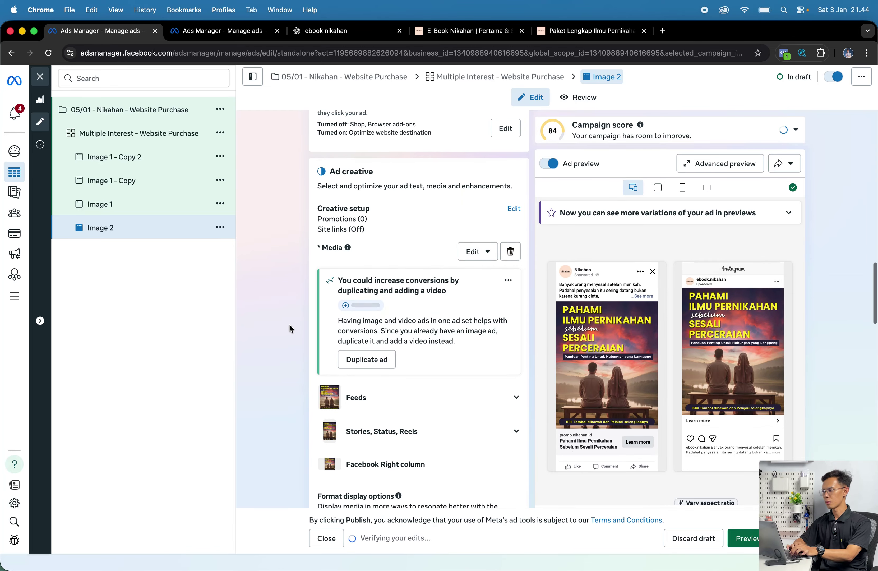
{"action": "scroll", "coordinate": [291, 328], "scroll_direction": "down", "scroll_amount": 5}
{"action": "scroll", "coordinate": [290, 327], "scroll_direction": "up", "scroll_amount": 2}
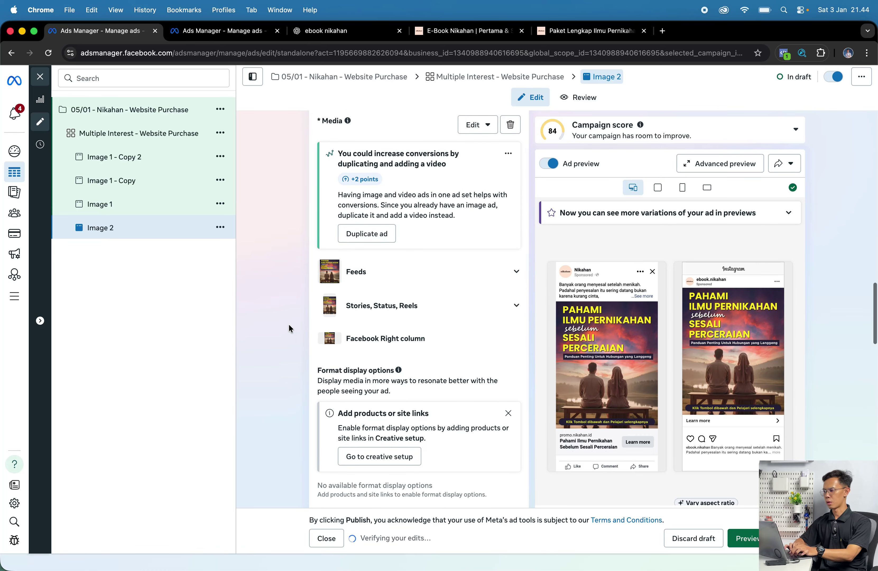
{"action": "scroll", "coordinate": [290, 327], "scroll_direction": "up", "scroll_amount": 2}
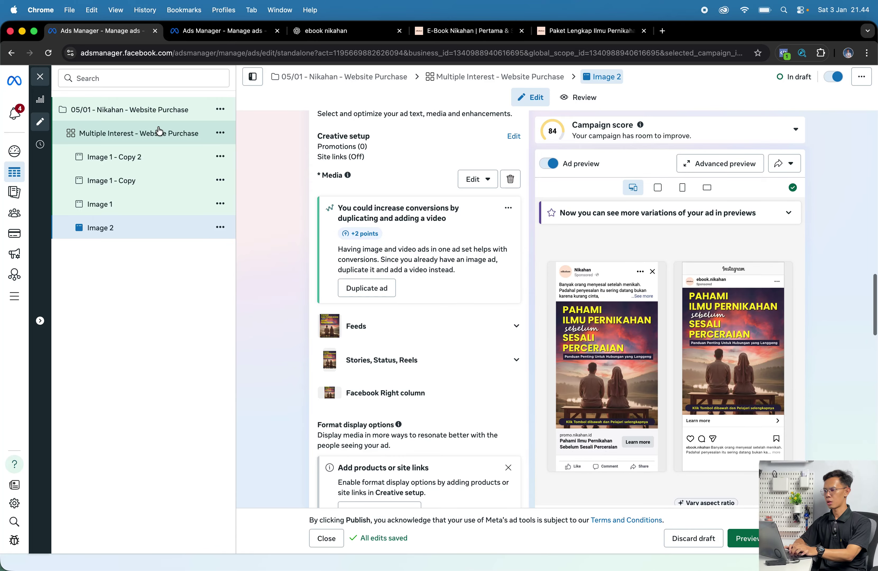
- Open the 'Image 1 - Copy' ad and change its name to 'Image 3'
{"action": "left_click", "coordinate": [142, 181]}
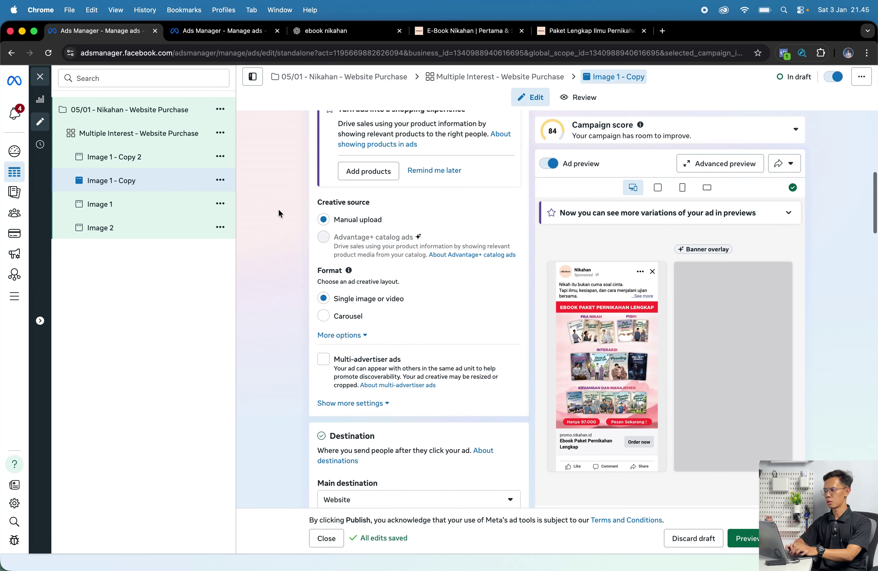
{"action": "left_click", "coordinate": [393, 151]}
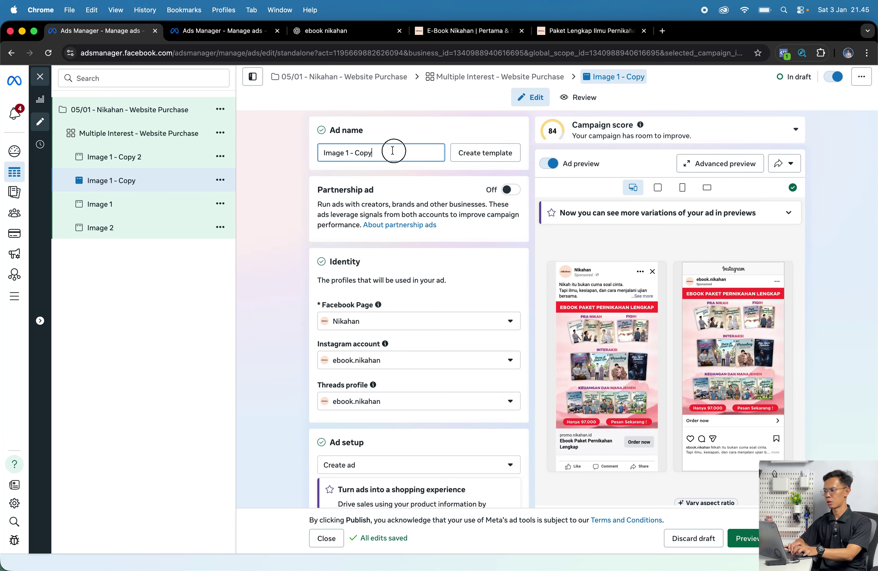
{"action": "left_click_drag", "start_coordinate": [387, 150], "coordinate": [345, 153]}
{"action": "type", "text": "3"}
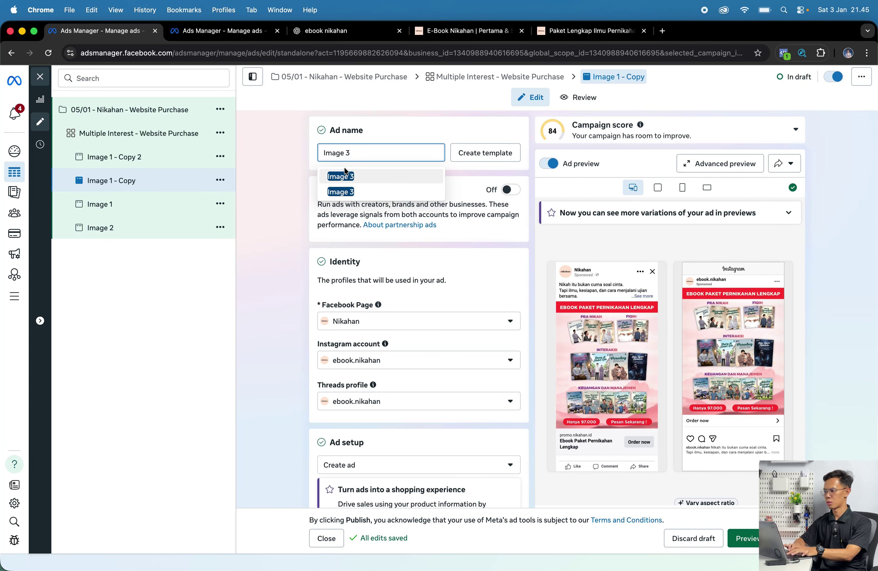
{"action": "left_click", "coordinate": [280, 243]}
{"action": "scroll", "coordinate": [279, 238], "scroll_direction": "down", "scroll_amount": 10}
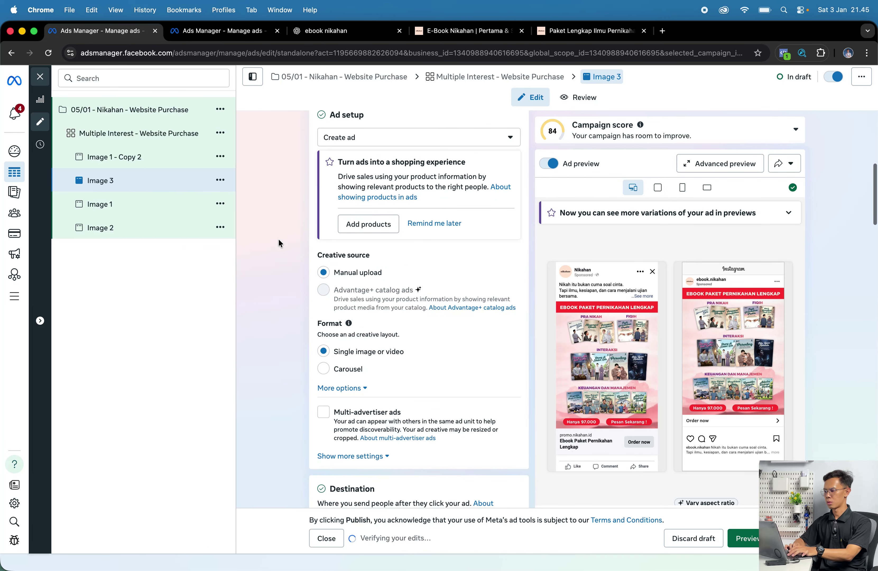
{"action": "scroll", "coordinate": [279, 238], "scroll_direction": "down", "scroll_amount": 15}
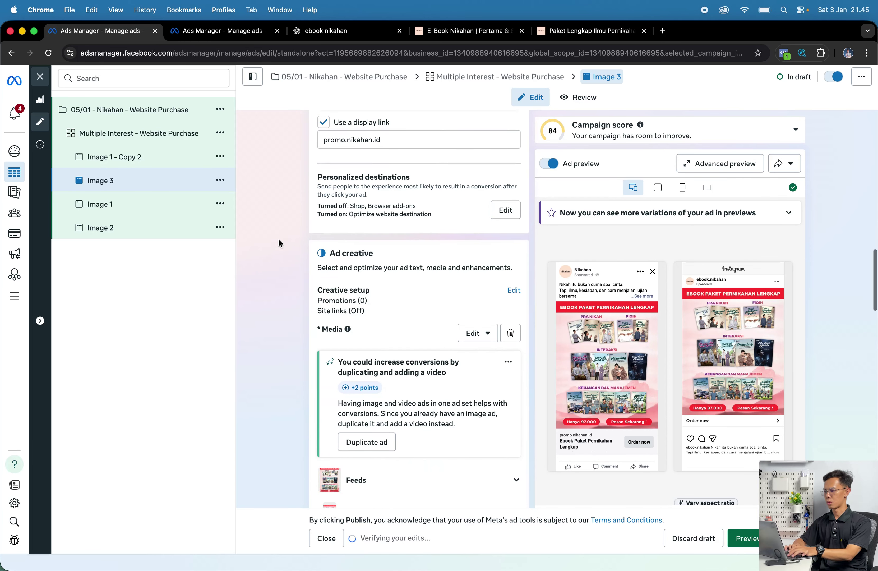
{"action": "scroll", "coordinate": [279, 243], "scroll_direction": "down", "scroll_amount": 2}
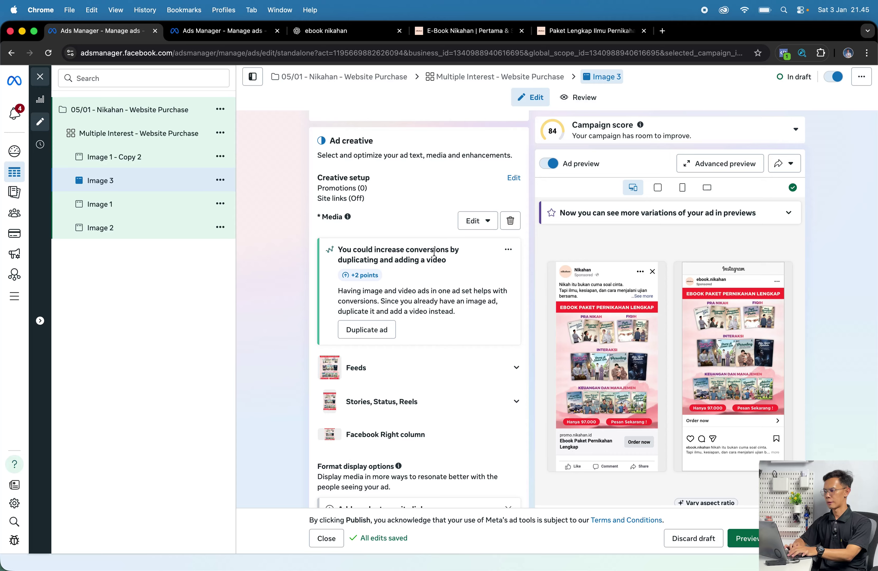
- Replace Image 3's media with the 1080x1350 couple-reading Nikahan creative from account images
{"action": "left_click", "coordinate": [484, 222]}
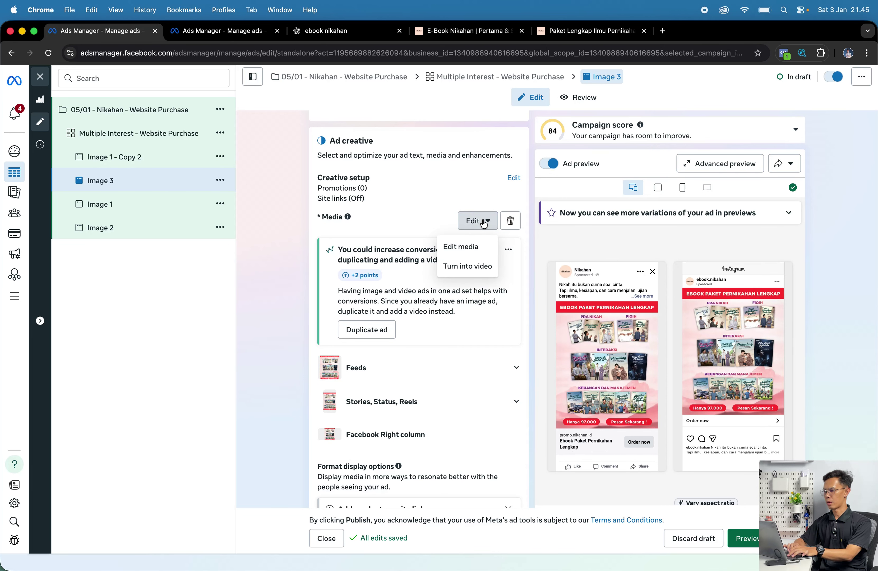
{"action": "left_click", "coordinate": [466, 247]}
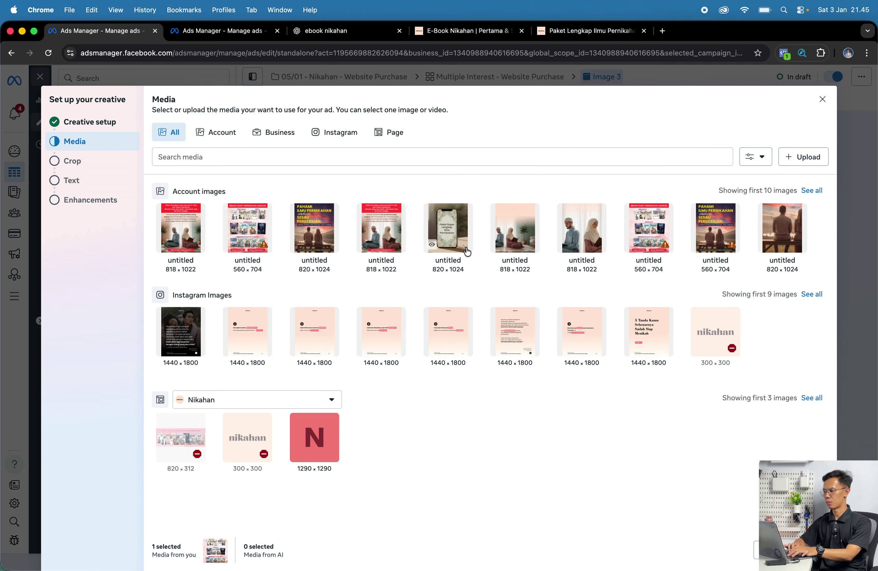
{"action": "left_click", "coordinate": [814, 192]}
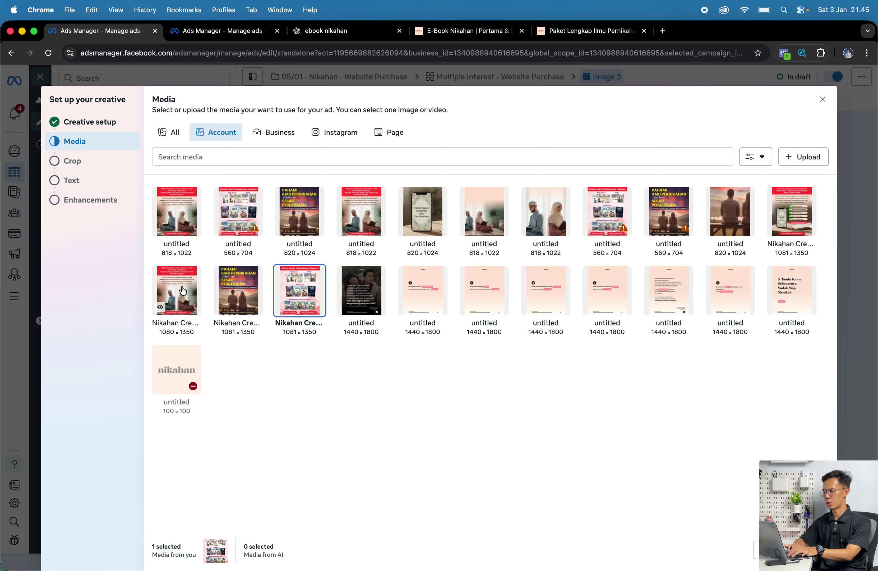
{"action": "left_click", "coordinate": [183, 291]}
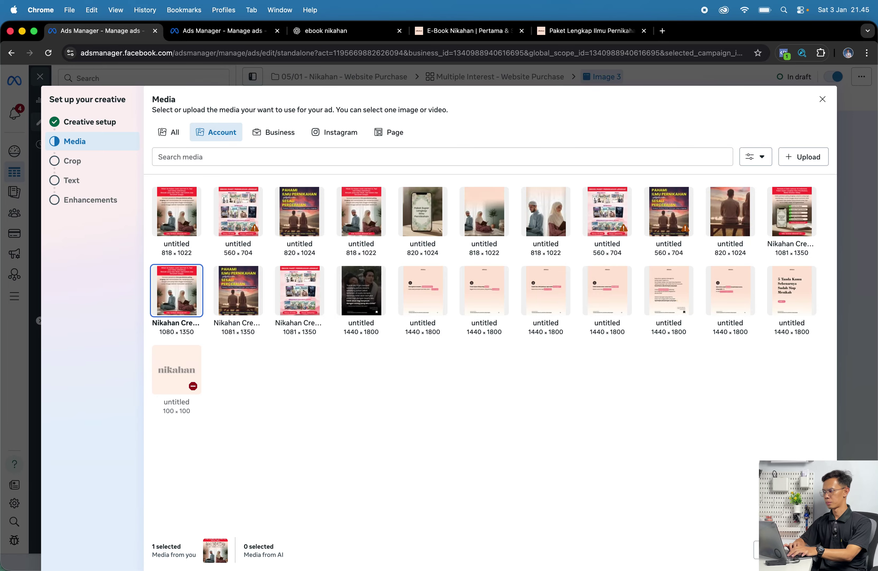
{"action": "left_click", "coordinate": [793, 550]}
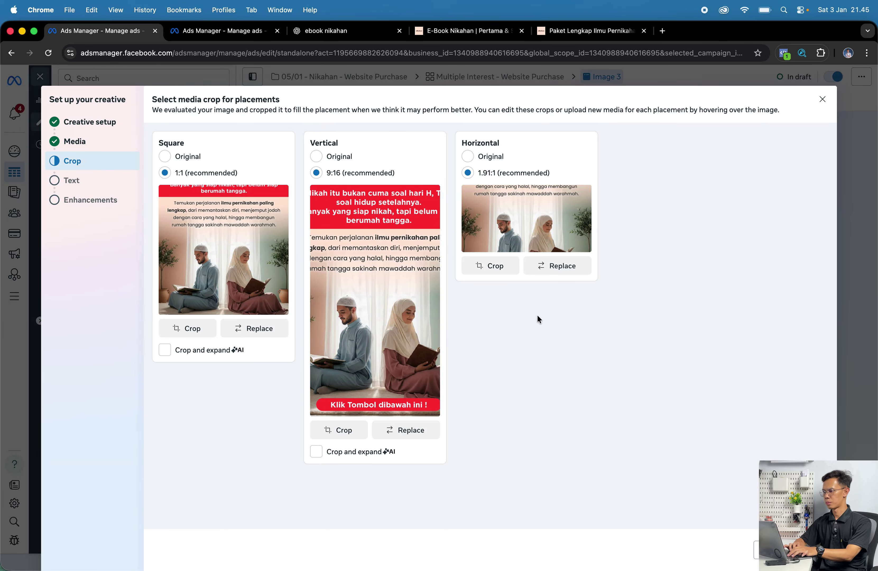
- Keep the Original crop for Square, Vertical and Horizontal placements, then continue to text
{"action": "left_click", "coordinate": [216, 165]}
{"action": "left_click", "coordinate": [315, 160]}
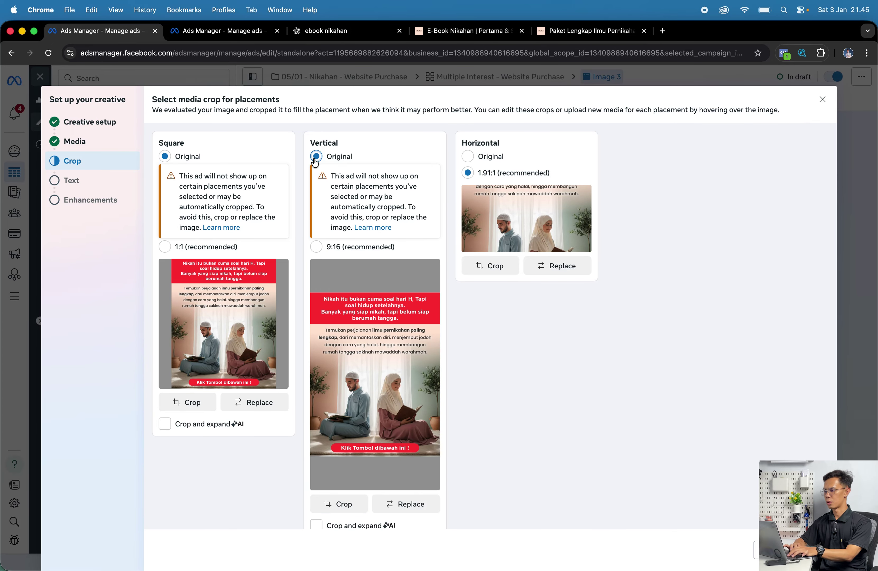
{"action": "left_click", "coordinate": [469, 157]}
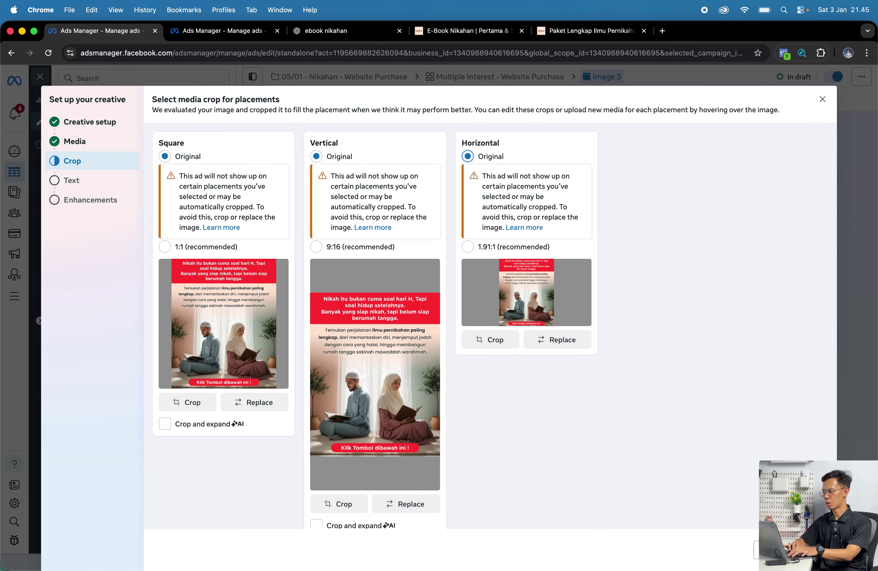
{"action": "left_click", "coordinate": [811, 550]}
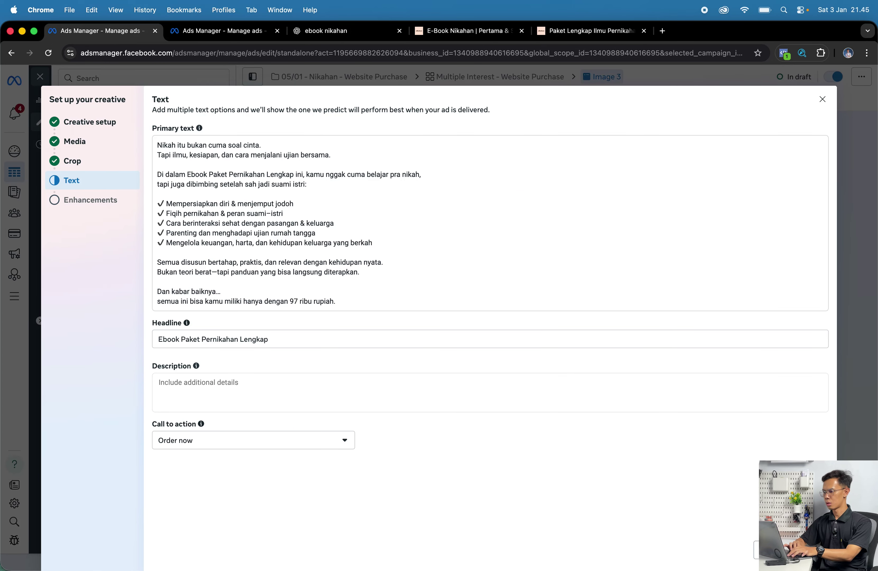
- Copy the CTWA Image 3 ad's primary text into this Image 3 ad
{"action": "left_click", "coordinate": [233, 33]}
{"action": "left_click", "coordinate": [126, 180]}
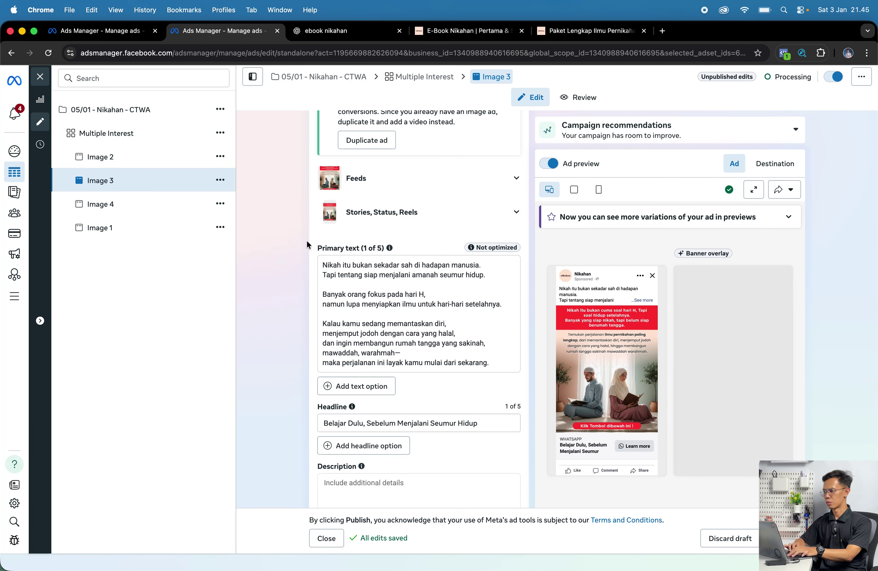
{"action": "left_click", "coordinate": [321, 281]}
{"action": "key", "text": "cmd+a"}
{"action": "key", "text": "cmd+c"}
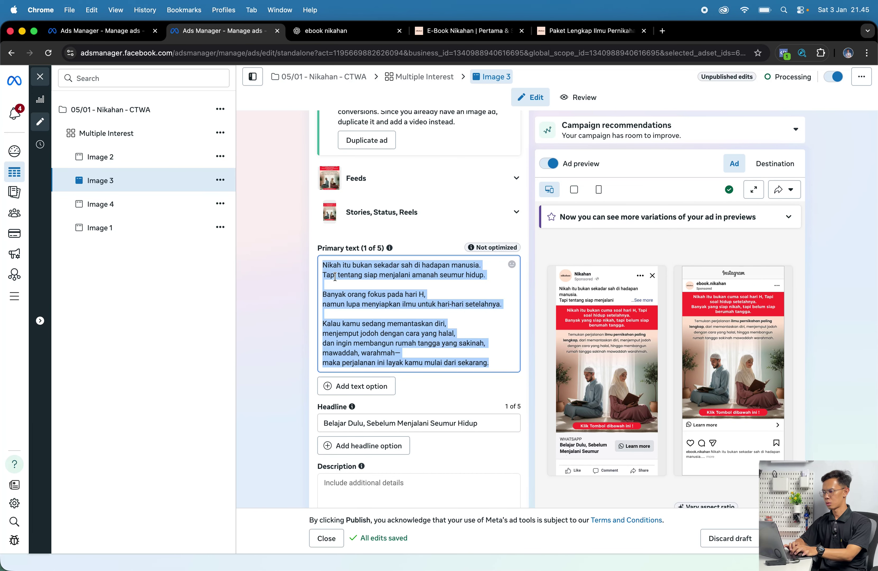
{"action": "left_click", "coordinate": [115, 29]}
{"action": "left_click", "coordinate": [222, 142]}
{"action": "key", "text": "cmd+a"}
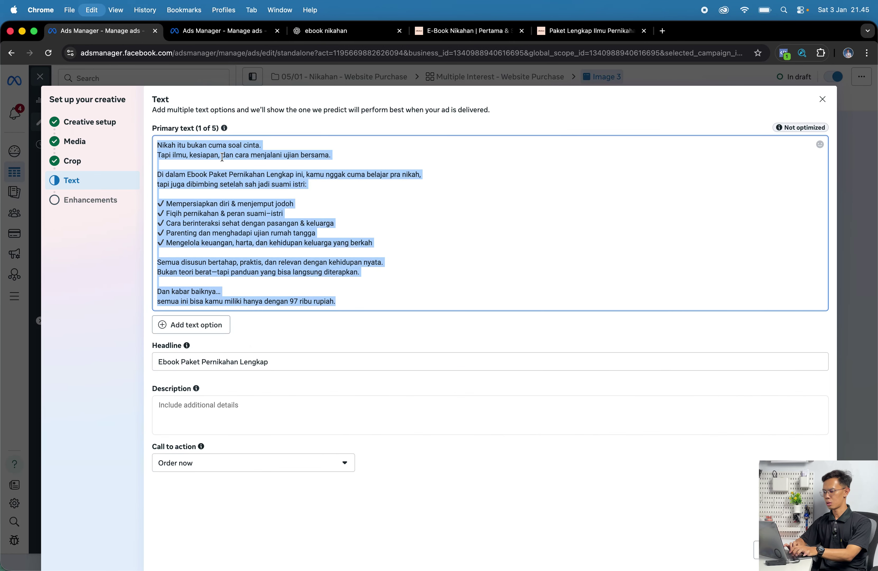
{"action": "key", "text": "cmd+v"}
- Paste the headline 'Belajar Dulu, Sebelum Menjalani Seumur Hidup' from the CTWA Image 3 ad
{"action": "key", "text": "ctrl+Tab"}
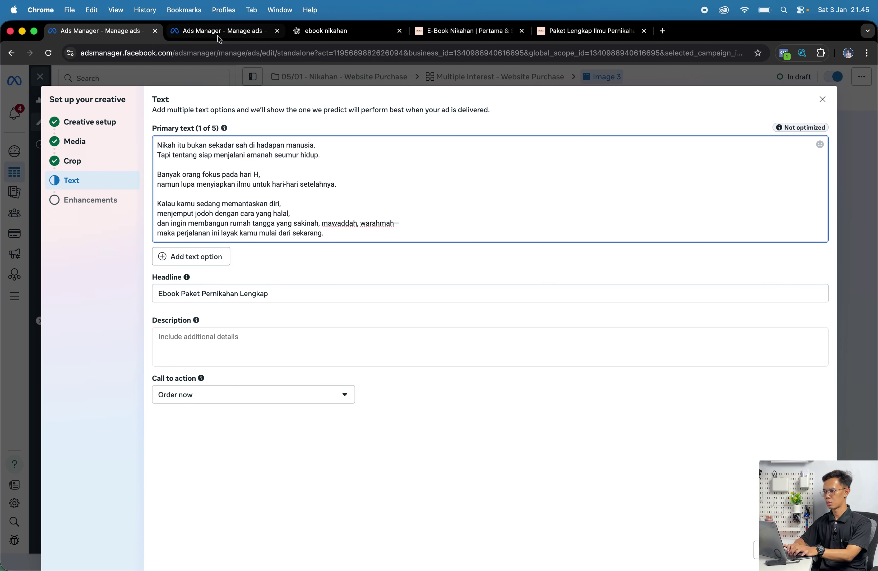
{"action": "left_click", "coordinate": [351, 426]}
{"action": "key", "text": "cmd+a"}
{"action": "key", "text": "super+c"}
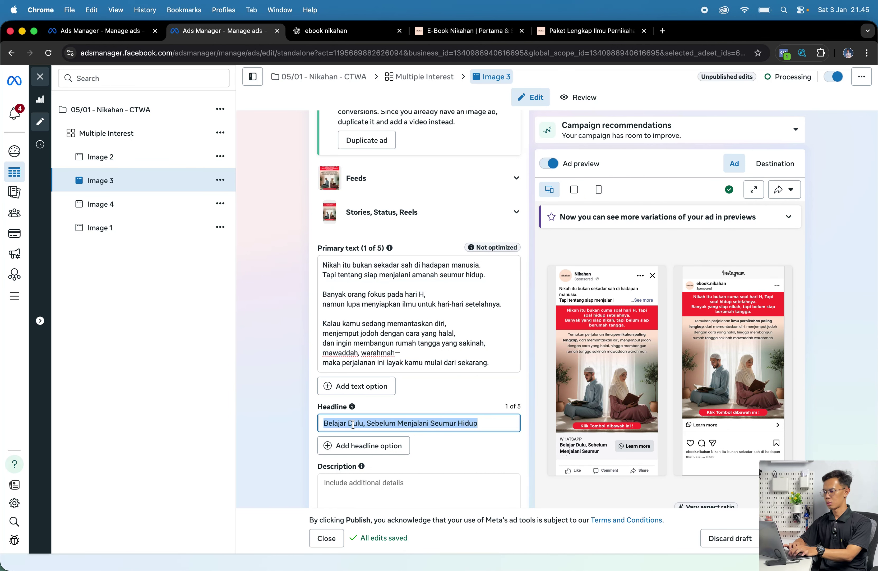
{"action": "left_click", "coordinate": [117, 30]}
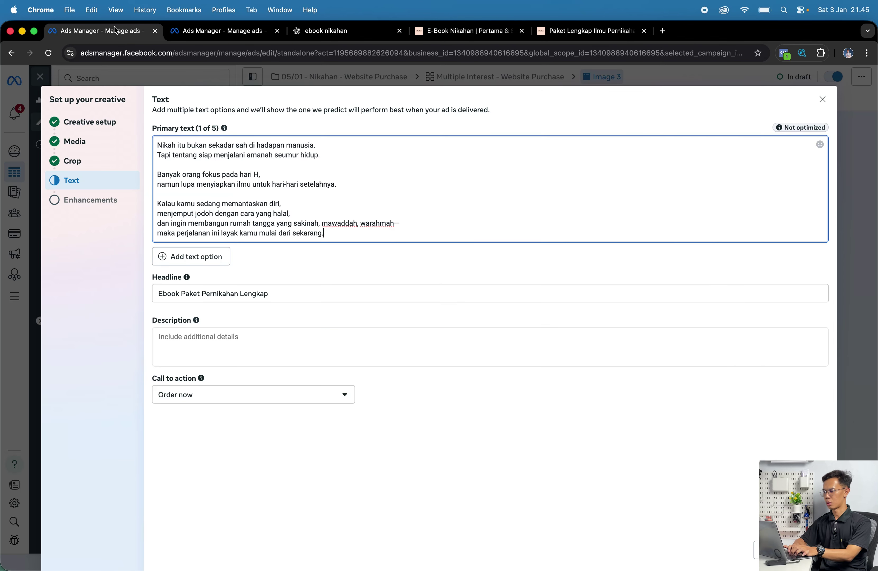
{"action": "double_click", "coordinate": [240, 293]}
{"action": "key", "text": "super+a"}
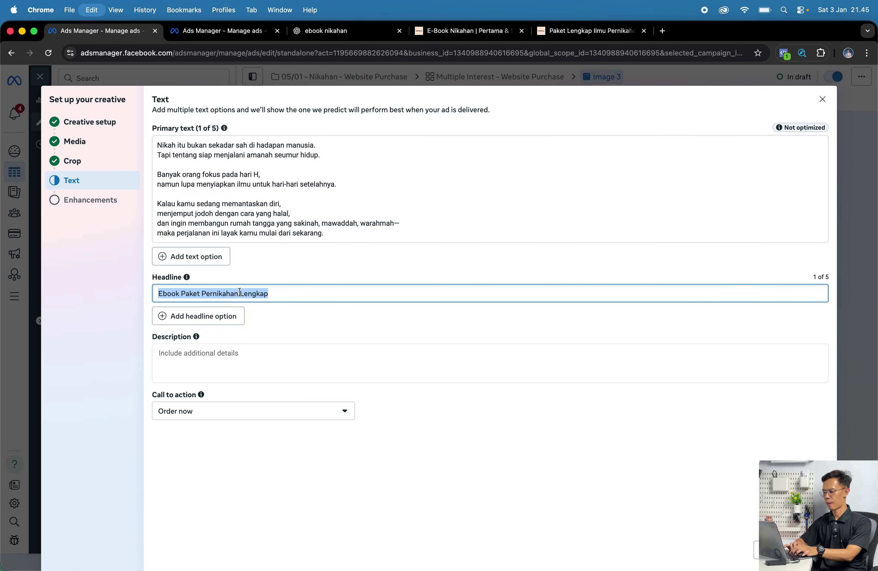
{"action": "key", "text": "super+v"}
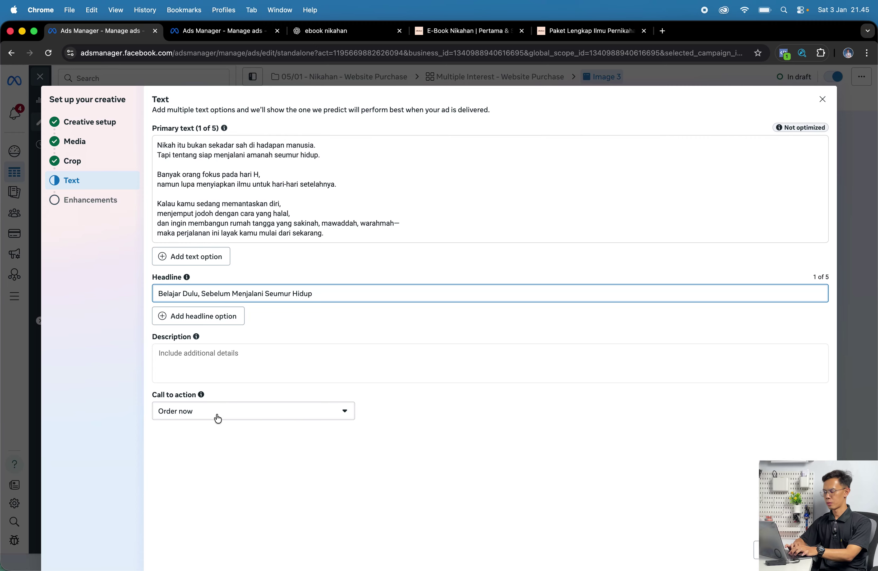
- Set the call to action to Learn more and apply the Image 3 creative
{"action": "left_click", "coordinate": [219, 419]}
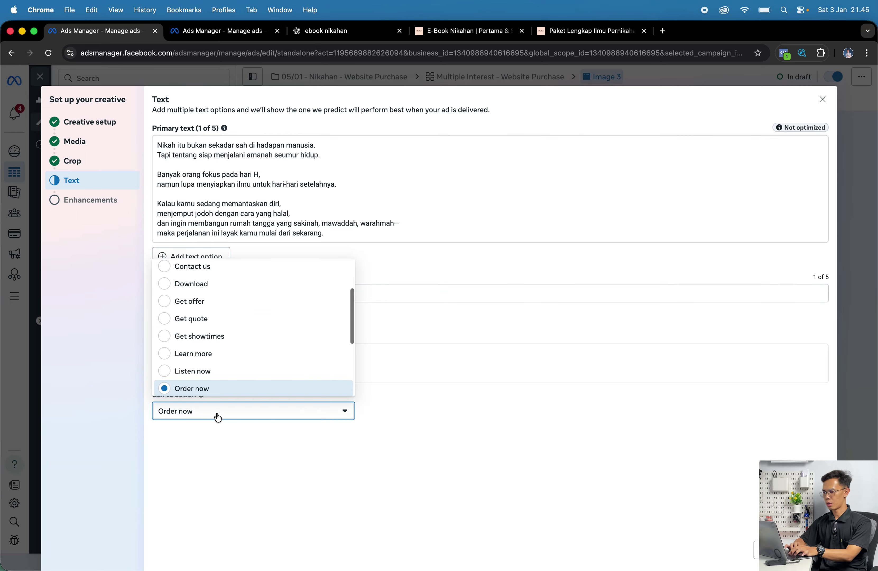
{"action": "left_click", "coordinate": [204, 352]}
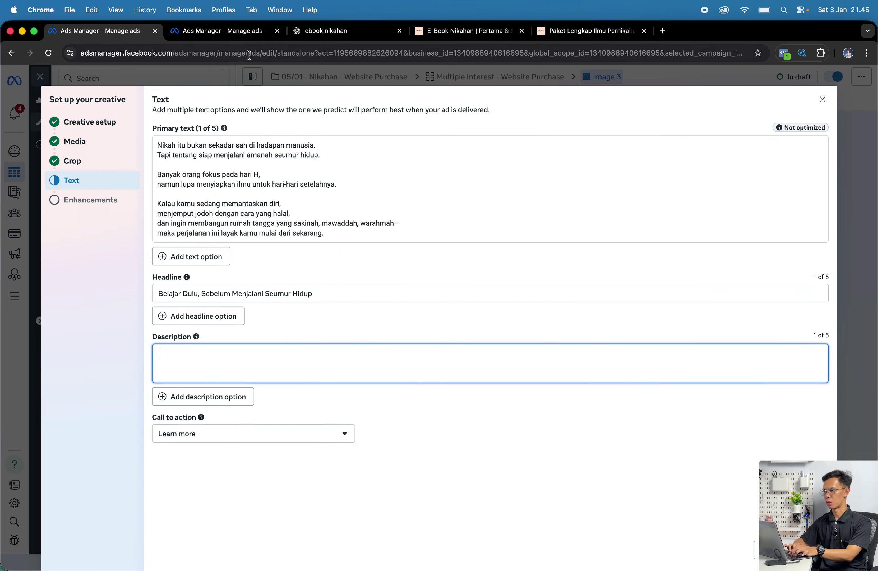
{"action": "left_click", "coordinate": [238, 31]}
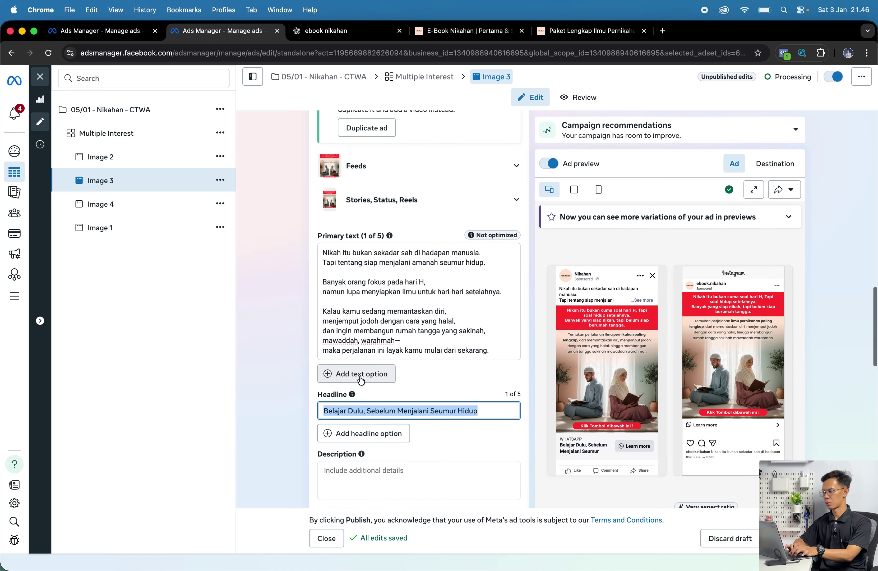
{"action": "scroll", "coordinate": [358, 386], "scroll_direction": "down", "scroll_amount": 4}
{"action": "left_click", "coordinate": [99, 35]}
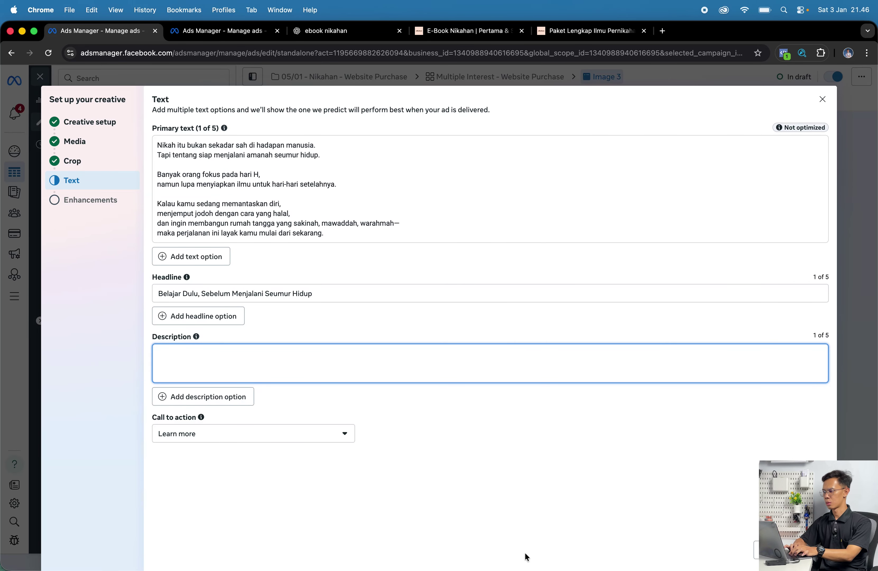
{"action": "left_click", "coordinate": [767, 550]}
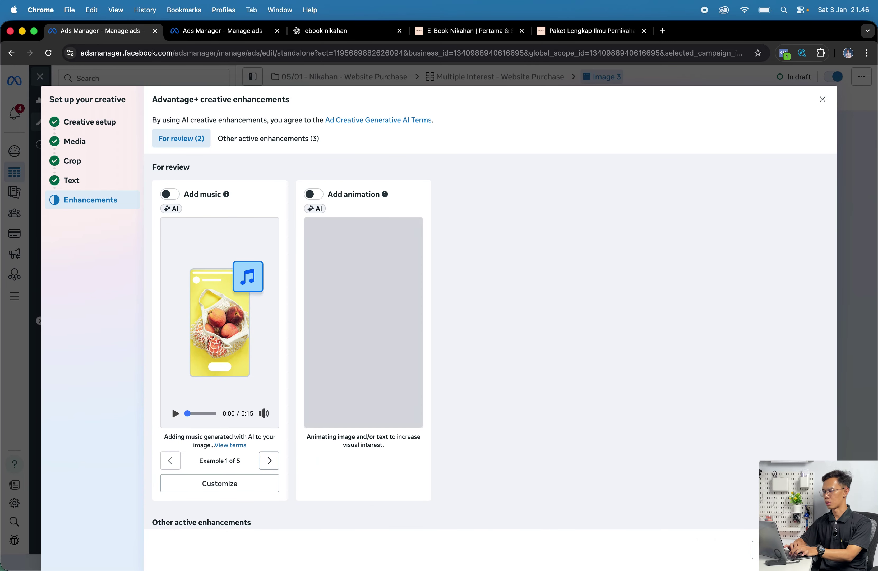
{"action": "left_click", "coordinate": [767, 550]}
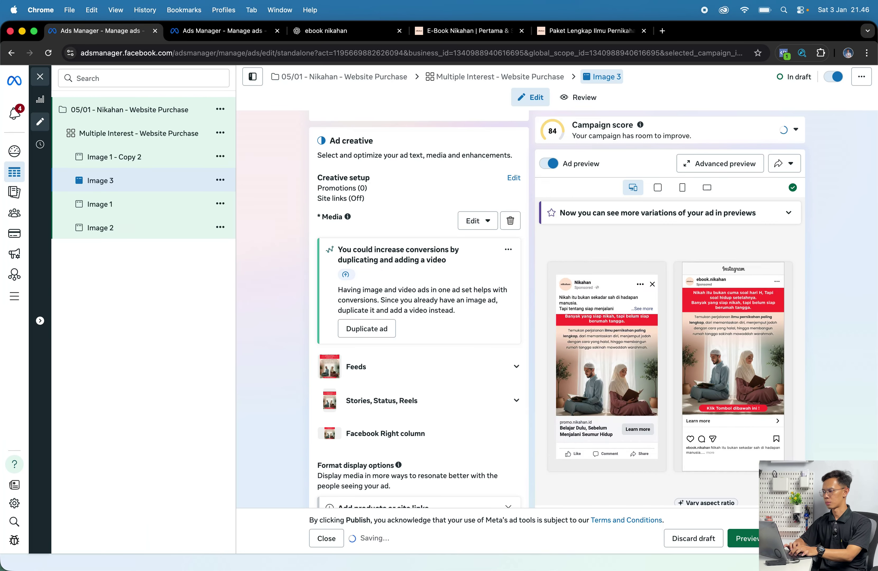
- Change the 'Image 1 - Copy 2' ad's name to 'Image 4'
{"action": "left_click", "coordinate": [177, 160]}
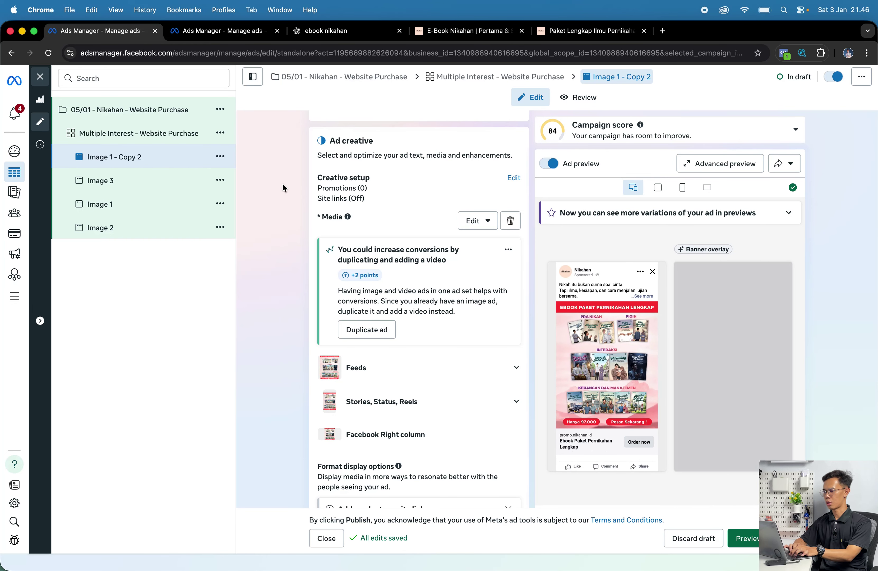
{"action": "scroll", "coordinate": [281, 195], "scroll_direction": "up", "scroll_amount": 10}
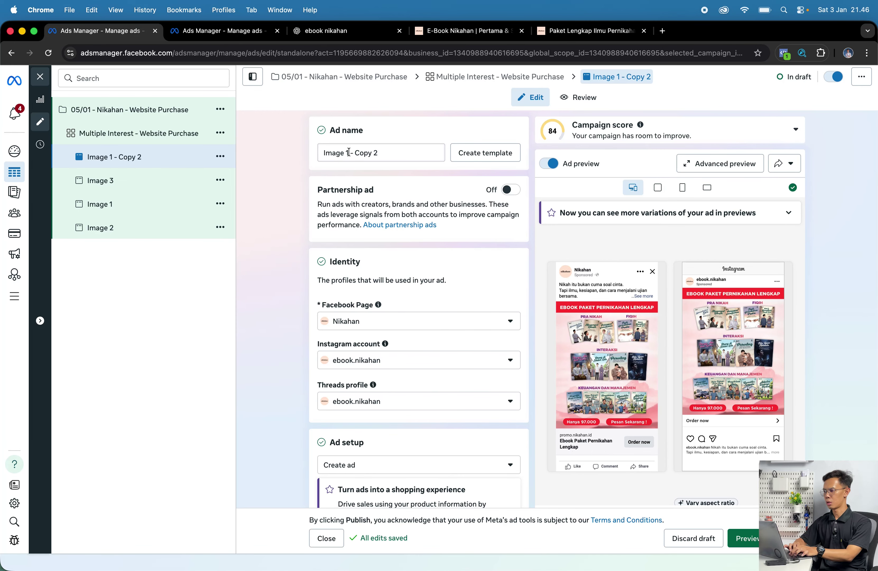
{"action": "left_click_drag", "start_coordinate": [347, 153], "coordinate": [406, 152]}
{"action": "type", "text": "4"}
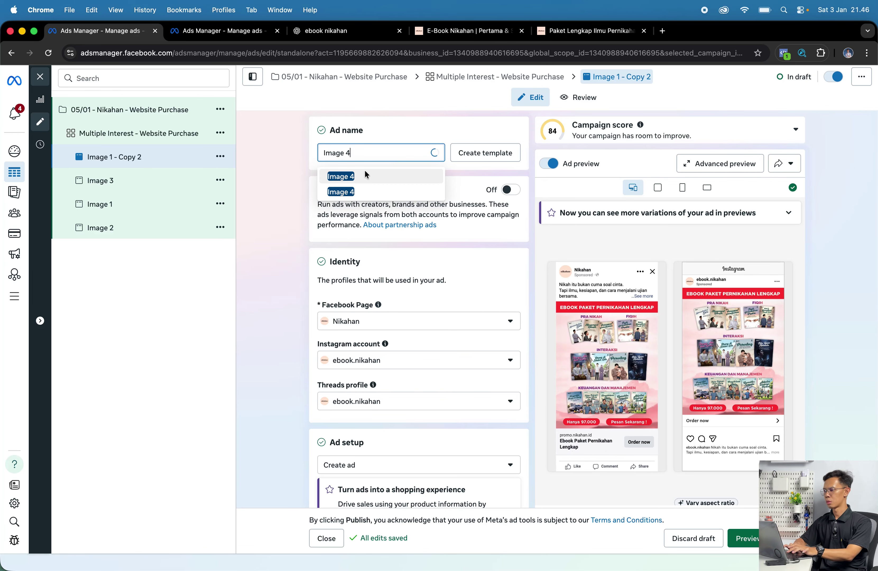
{"action": "left_click", "coordinate": [364, 172]}
{"action": "scroll", "coordinate": [275, 215], "scroll_direction": "down", "scroll_amount": 10}
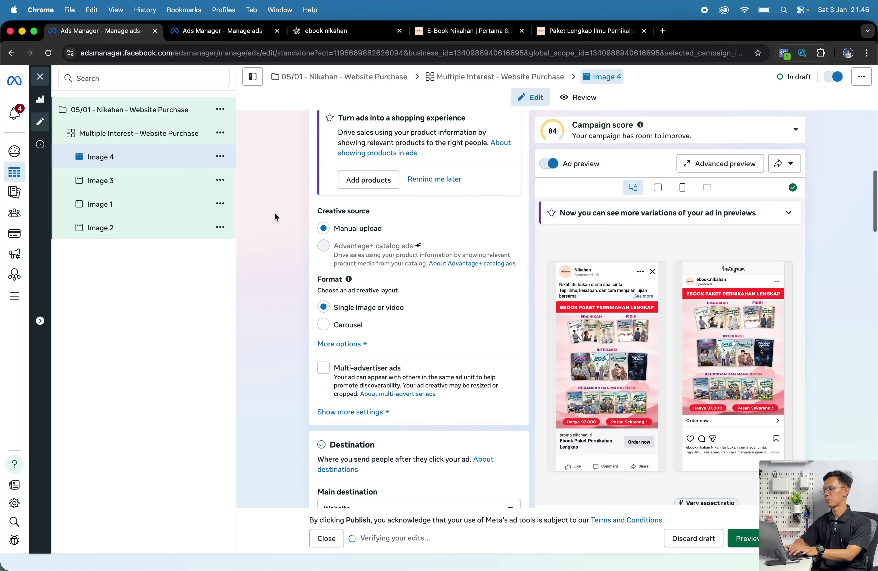
{"action": "scroll", "coordinate": [274, 212], "scroll_direction": "down", "scroll_amount": 10}
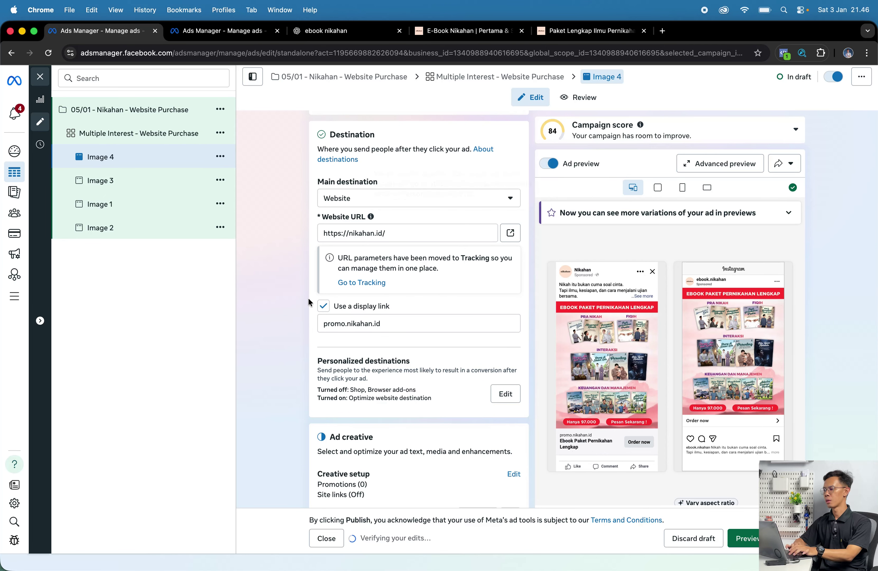
{"action": "scroll", "coordinate": [299, 316], "scroll_direction": "down", "scroll_amount": 8}
{"action": "left_click", "coordinate": [485, 269]}
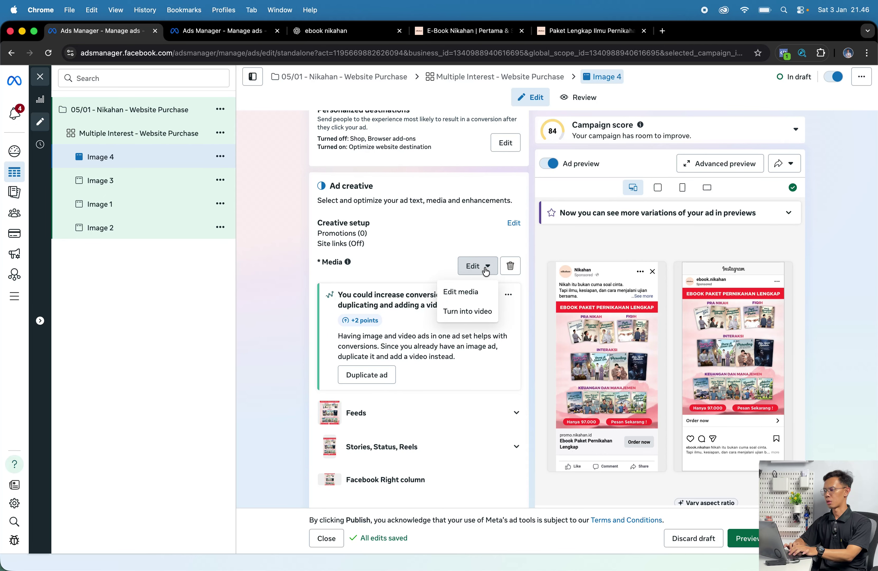
- Replace Image 4's creative with the 1081x1350 phone-mockup Nikahan image, keeping the Original square crop
{"action": "left_click", "coordinate": [462, 292]}
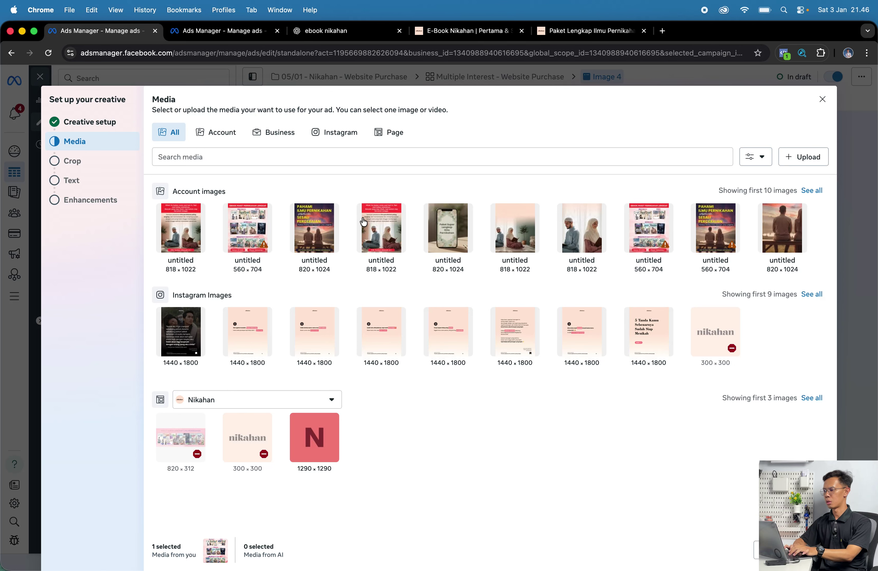
{"action": "left_click", "coordinate": [814, 191]}
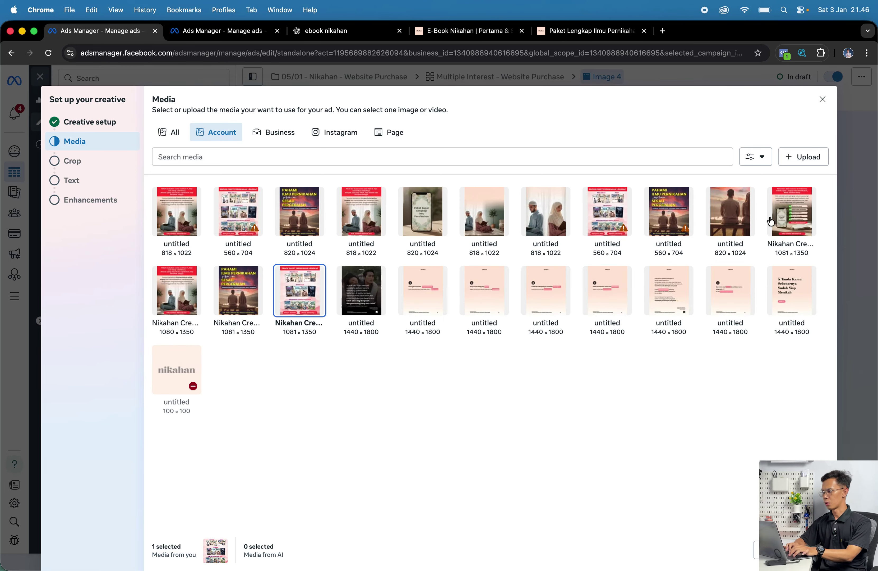
{"action": "left_click", "coordinate": [787, 223]}
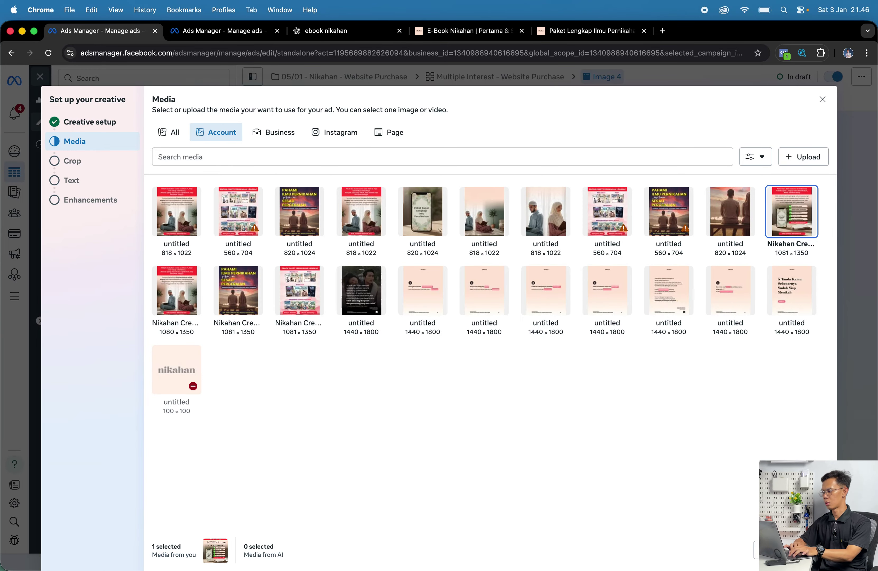
{"action": "left_click", "coordinate": [811, 550]}
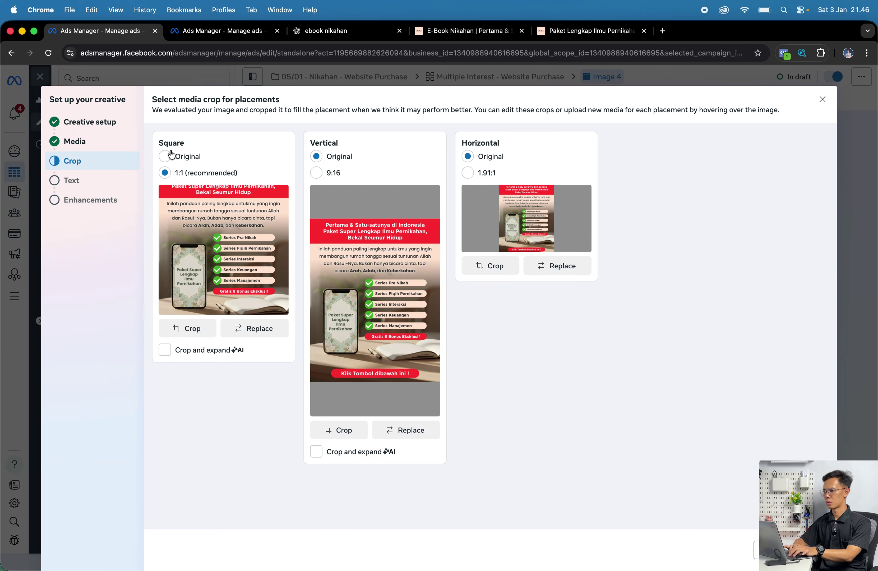
{"action": "left_click", "coordinate": [165, 156]}
- Replace Image 4's primary text with the primary text copied from the Image 3 ad
{"action": "left_click", "coordinate": [811, 550]}
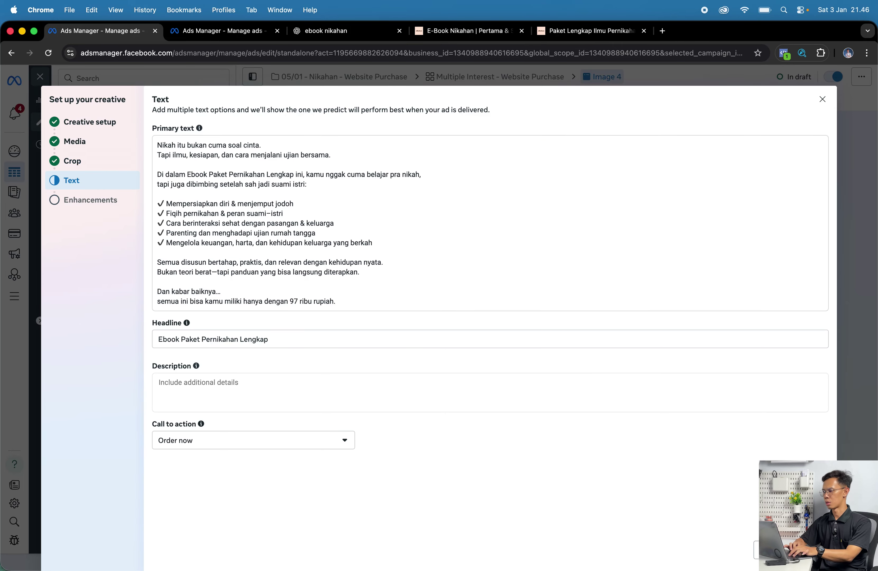
{"action": "left_click", "coordinate": [205, 33]}
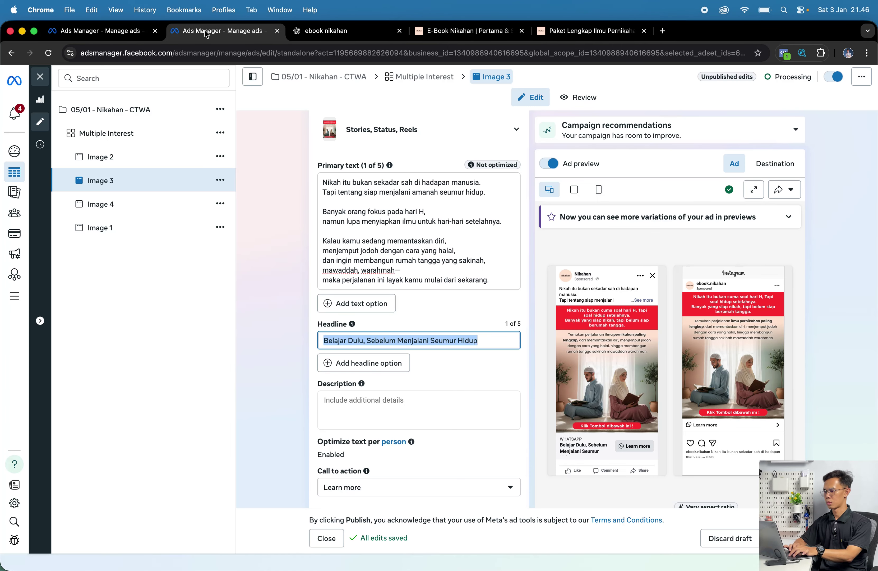
{"action": "left_click", "coordinate": [353, 208]}
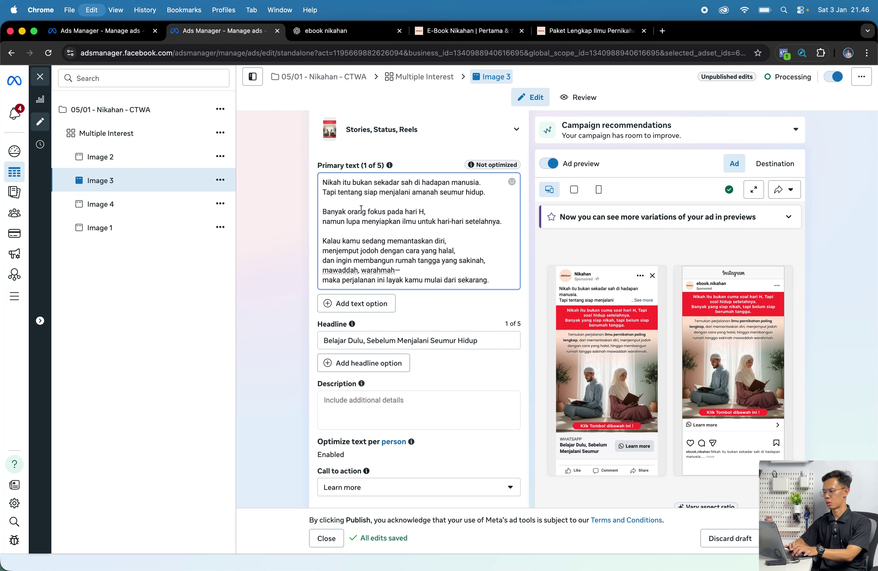
{"action": "key", "text": "super+a"}
{"action": "key", "text": "super+c"}
{"action": "left_click", "coordinate": [100, 31]}
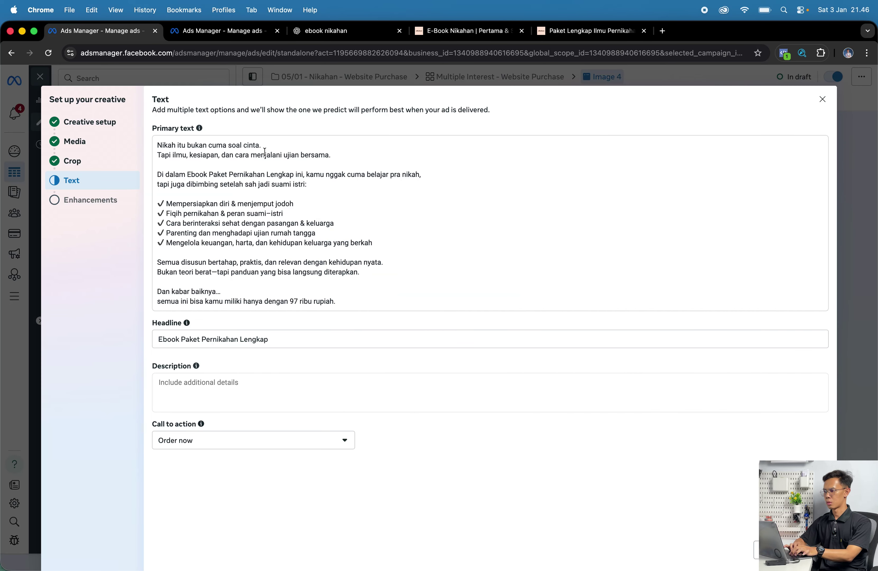
{"action": "left_click", "coordinate": [264, 152]}
{"action": "key", "text": "super+a"}
{"action": "key", "text": "super+v"}
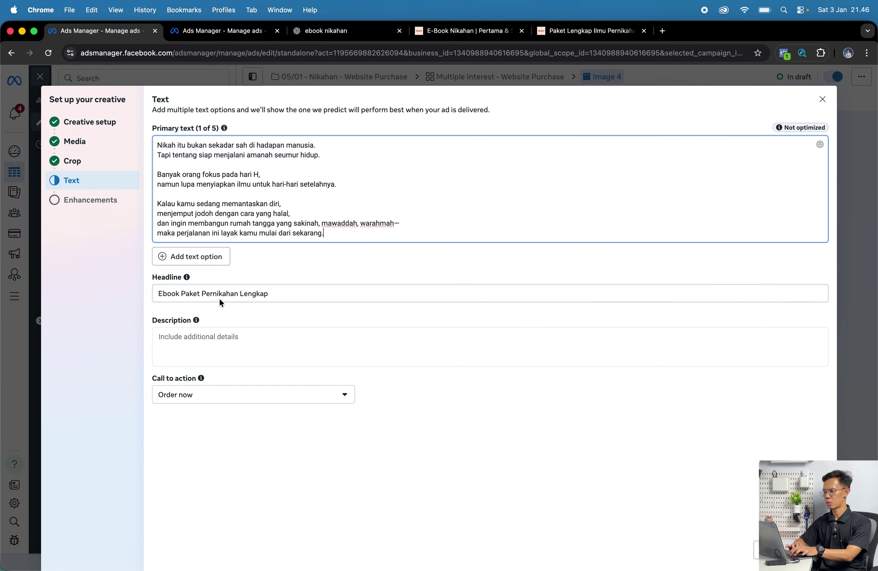
- Paste Image 3's headline 'Belajar Dulu, Sebelum Menjalani Seumur Hidup' over Image 4's headline
{"action": "left_click", "coordinate": [213, 32]}
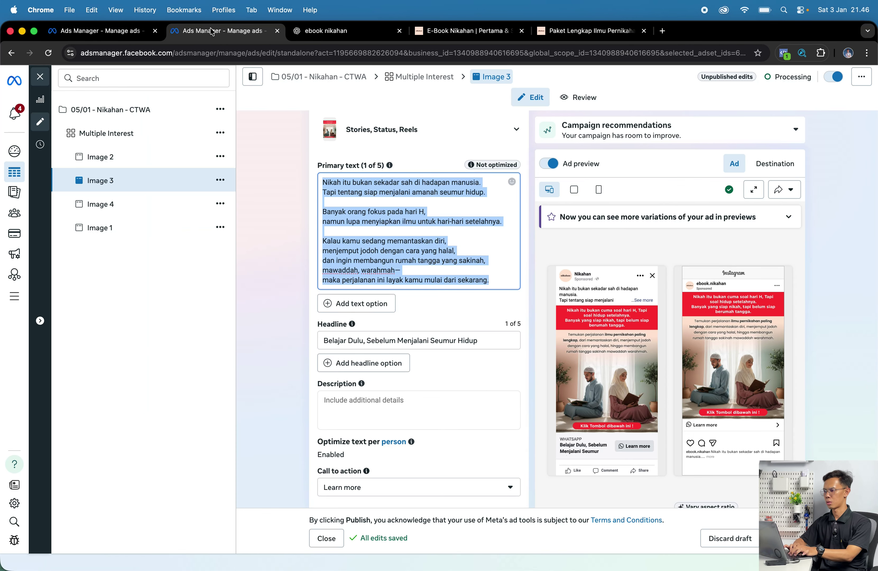
{"action": "left_click", "coordinate": [355, 343]}
{"action": "key", "text": "super+a"}
{"action": "key", "text": "super+c"}
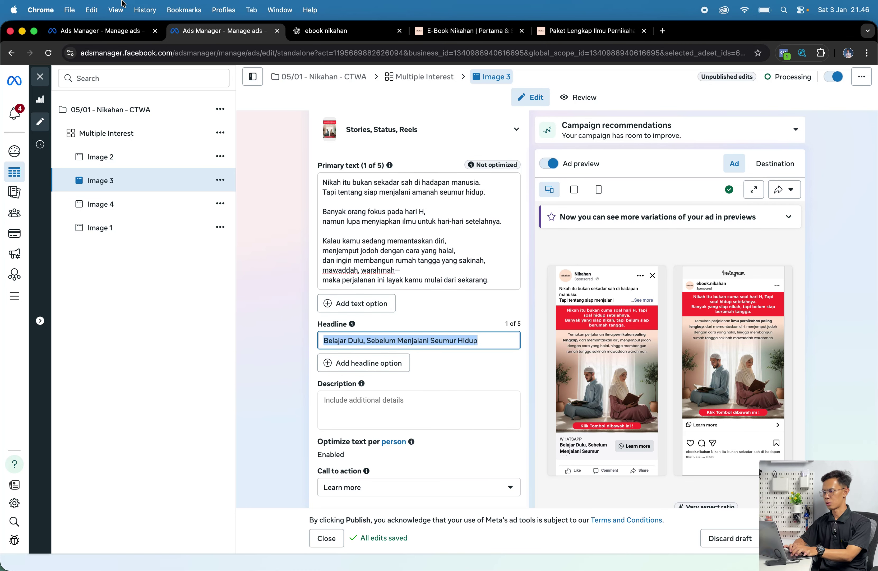
{"action": "left_click", "coordinate": [100, 31]}
{"action": "triple_click", "coordinate": [228, 293]}
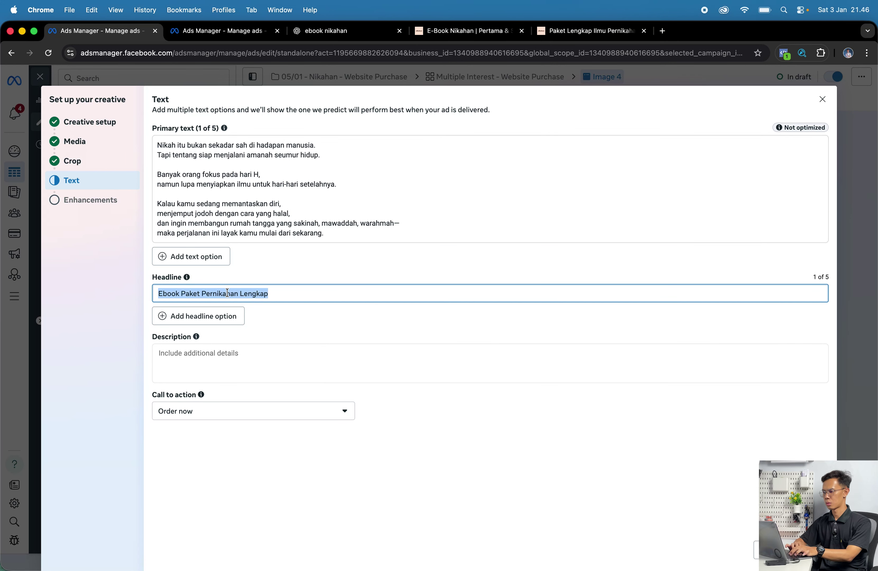
{"action": "key", "text": "super+v"}
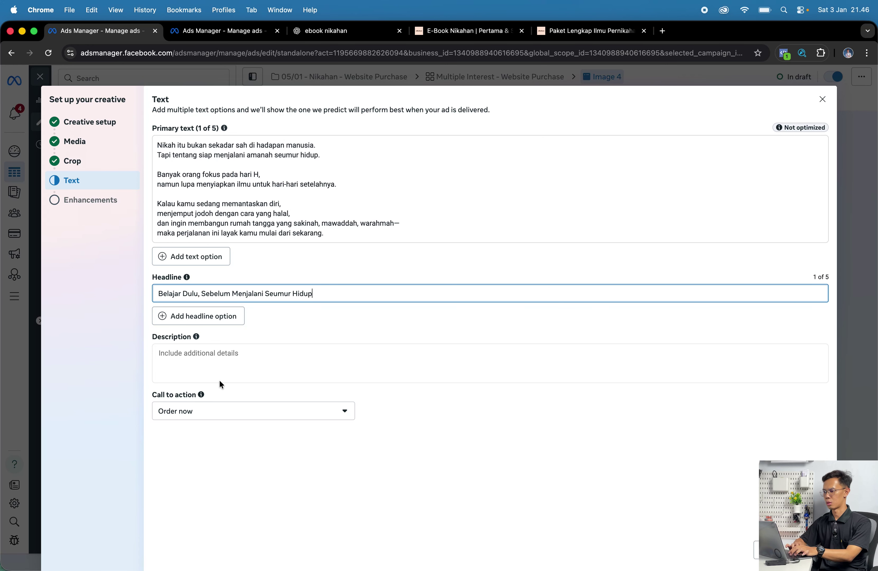
- Keep 'Order now' as the call to action and continue to creative enhancements
{"action": "left_click", "coordinate": [247, 431]}
{"action": "left_click", "coordinate": [254, 412]}
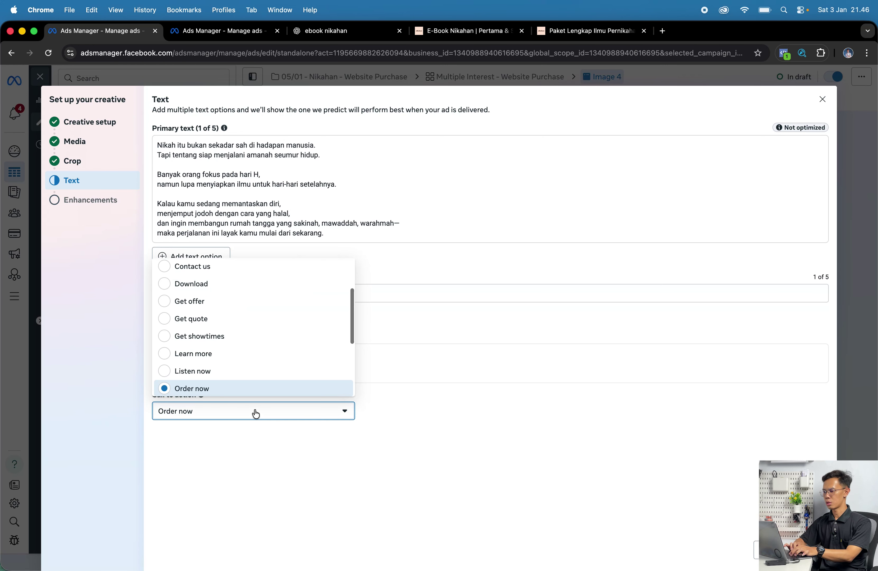
{"action": "left_click", "coordinate": [245, 394]}
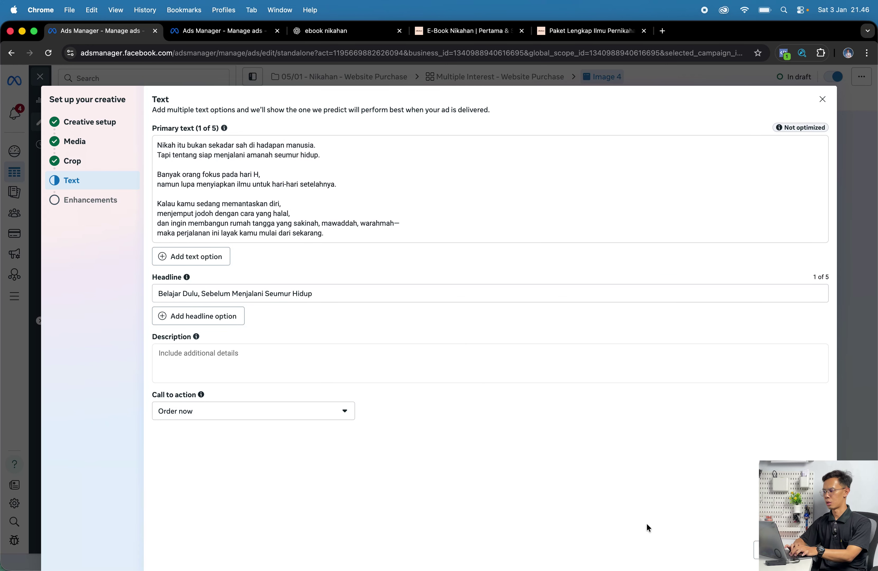
{"action": "left_click", "coordinate": [812, 550]}
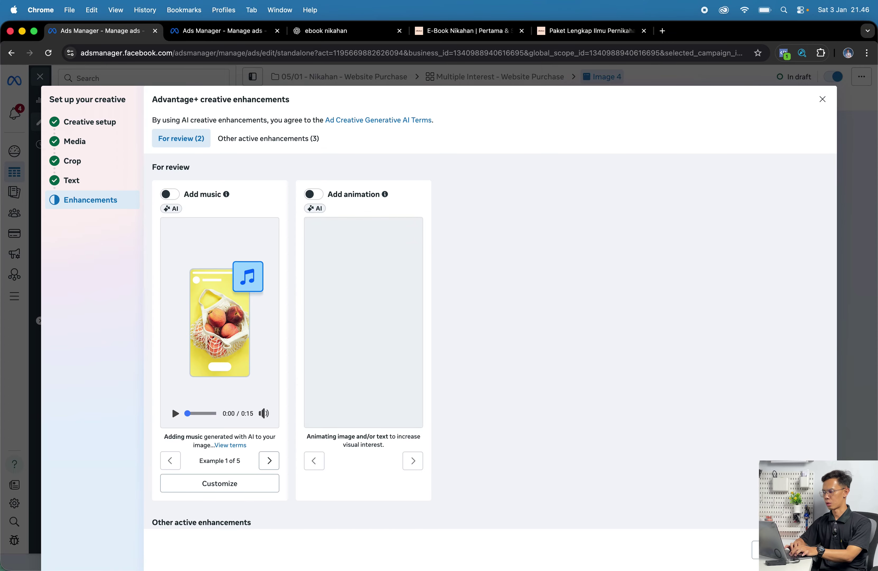
{"action": "left_click", "coordinate": [812, 550]}
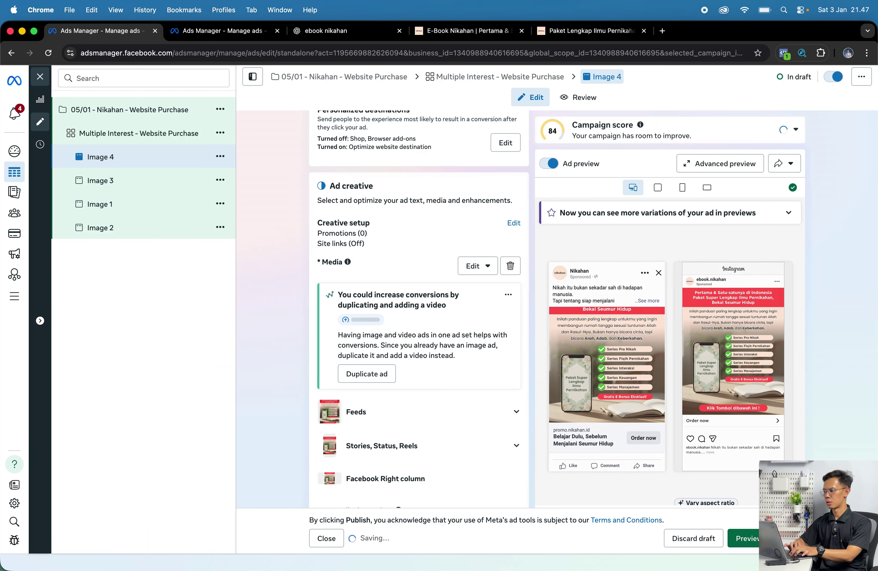
{"action": "scroll", "coordinate": [742, 234], "scroll_direction": "down", "scroll_amount": 10}
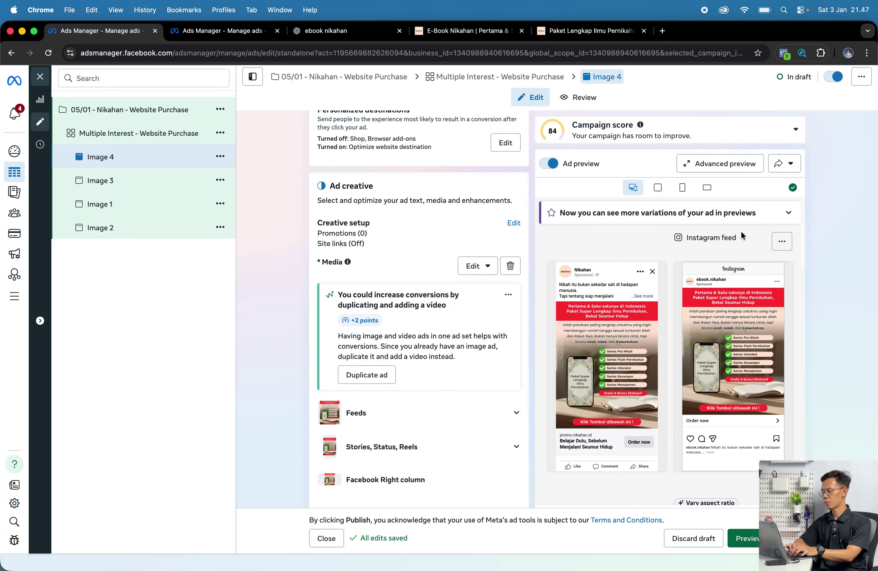
{"action": "scroll", "coordinate": [766, 309], "scroll_direction": "up", "scroll_amount": 5}
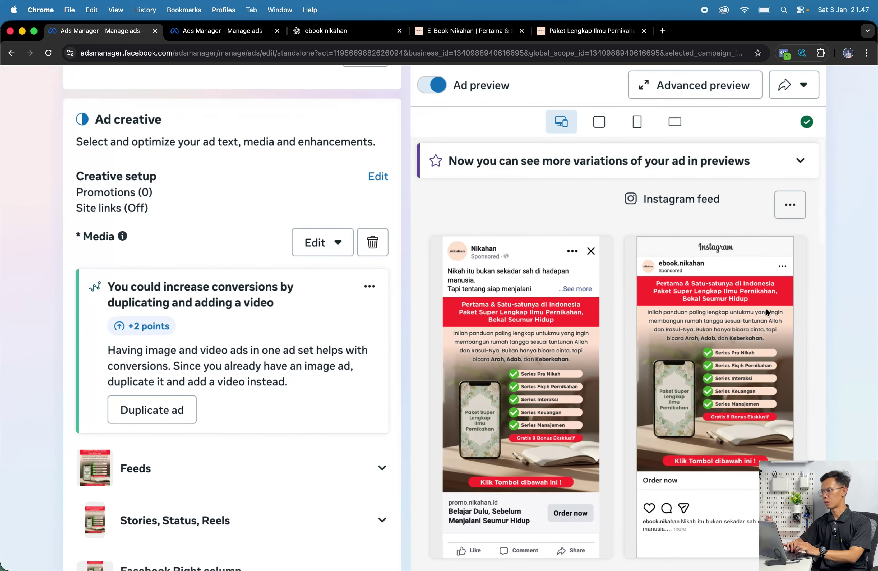
{"action": "scroll", "coordinate": [766, 309], "scroll_direction": "up", "scroll_amount": 2}
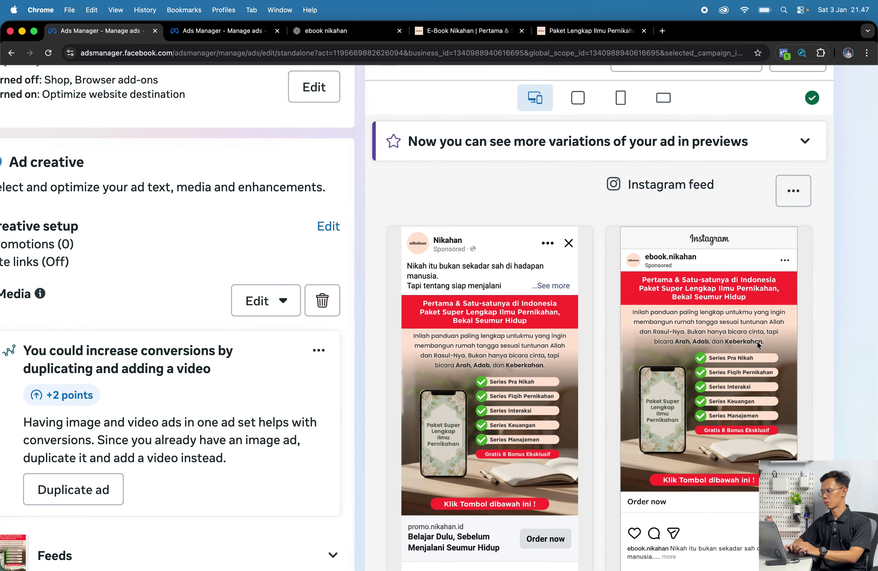
{"action": "scroll", "coordinate": [757, 341], "scroll_direction": "down", "scroll_amount": 3}
{"action": "scroll", "coordinate": [757, 342], "scroll_direction": "up", "scroll_amount": 1}
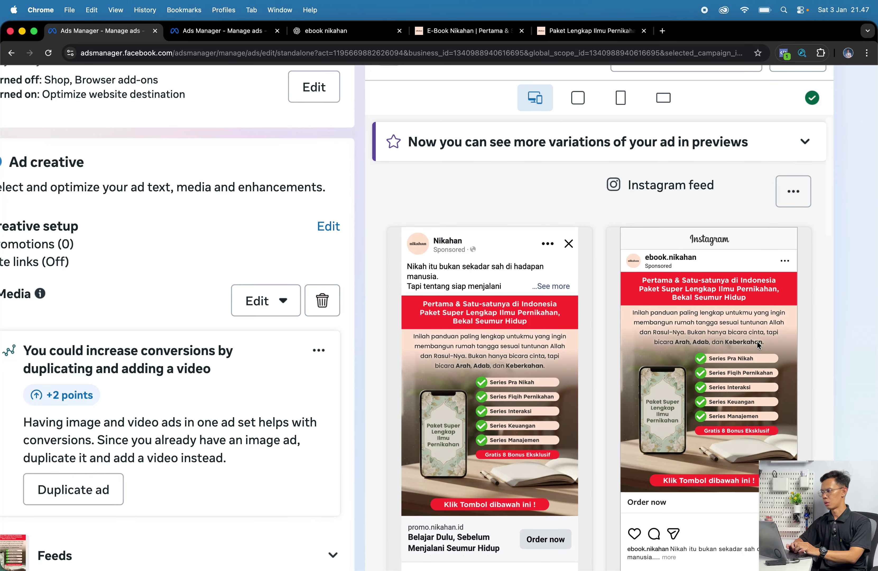
{"action": "scroll", "coordinate": [654, 229], "scroll_direction": "down", "scroll_amount": 4}
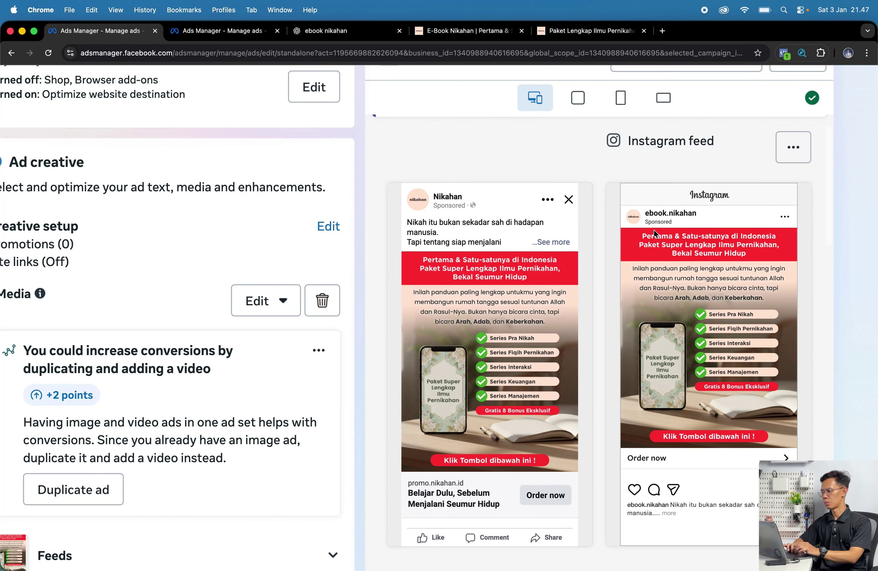
{"action": "scroll", "coordinate": [504, 268], "scroll_direction": "up", "scroll_amount": 4}
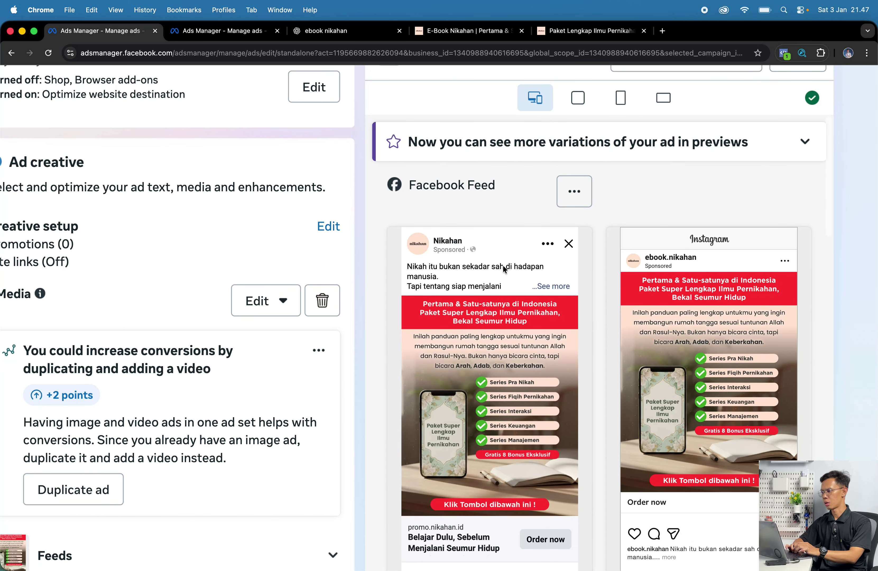
{"action": "scroll", "coordinate": [504, 268], "scroll_direction": "down", "scroll_amount": 5}
{"action": "scroll", "coordinate": [504, 268], "scroll_direction": "down", "scroll_amount": 3}
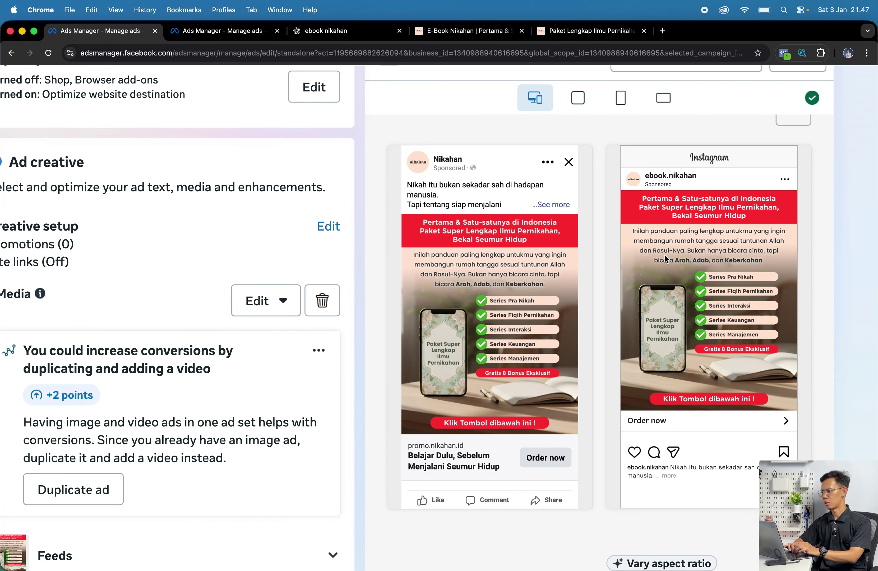
{"action": "scroll", "coordinate": [504, 268], "scroll_direction": "down", "scroll_amount": 20}
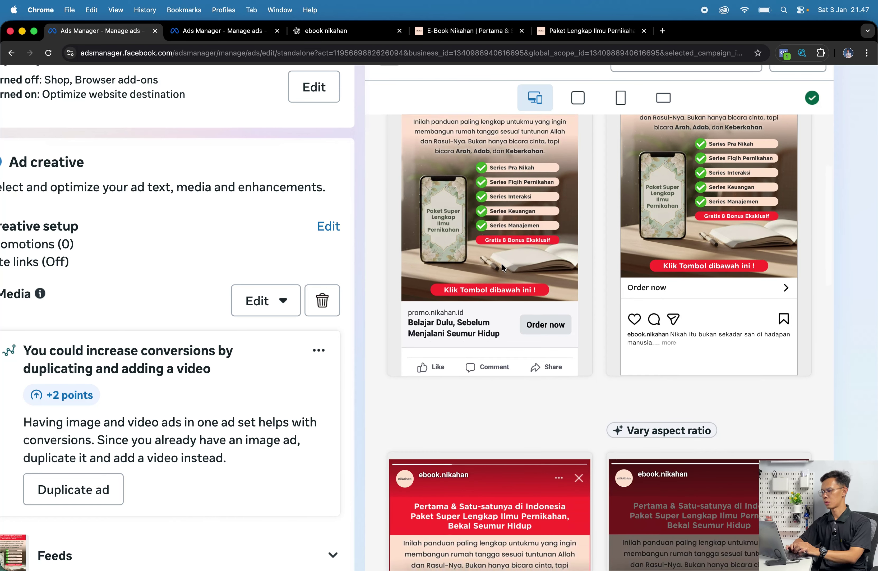
{"action": "scroll", "coordinate": [504, 268], "scroll_direction": "down", "scroll_amount": 5}
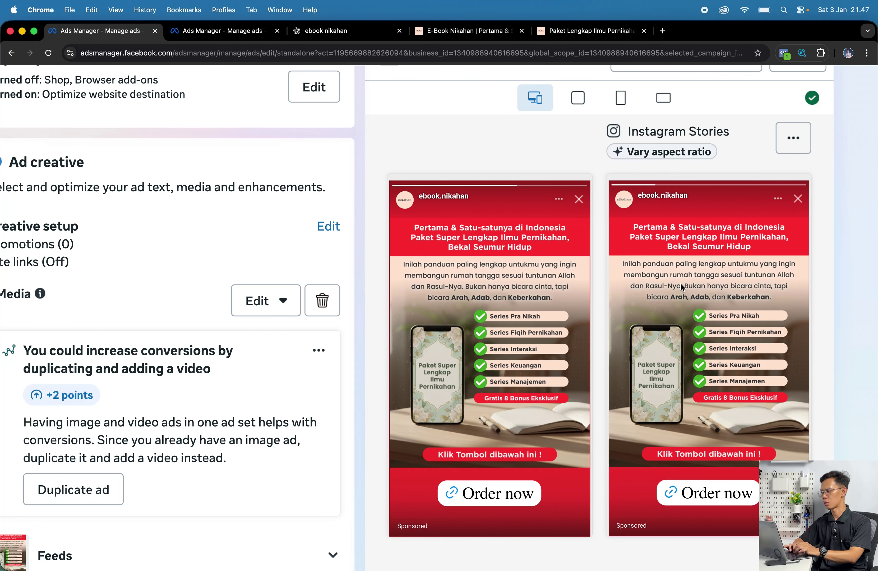
{"action": "scroll", "coordinate": [683, 287], "scroll_direction": "down", "scroll_amount": 15}
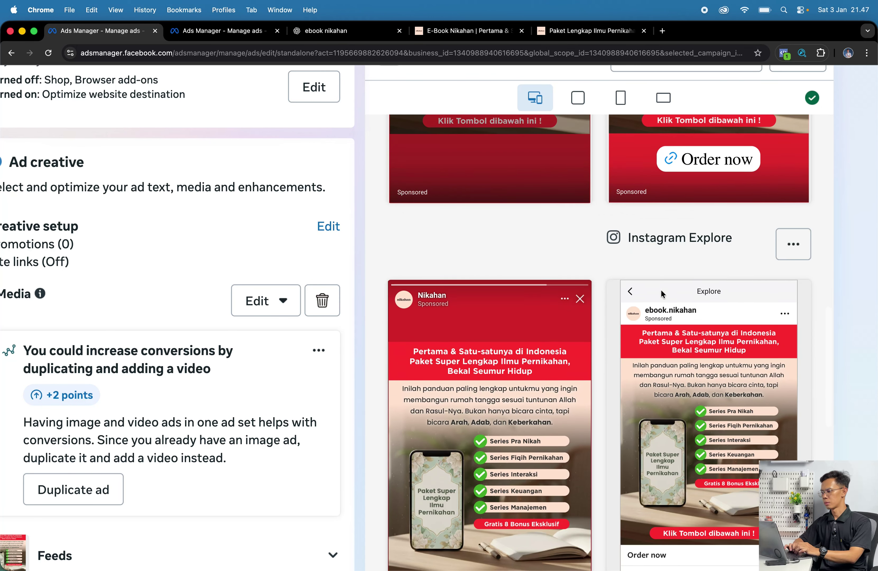
{"action": "scroll", "coordinate": [662, 291], "scroll_direction": "down", "scroll_amount": 20}
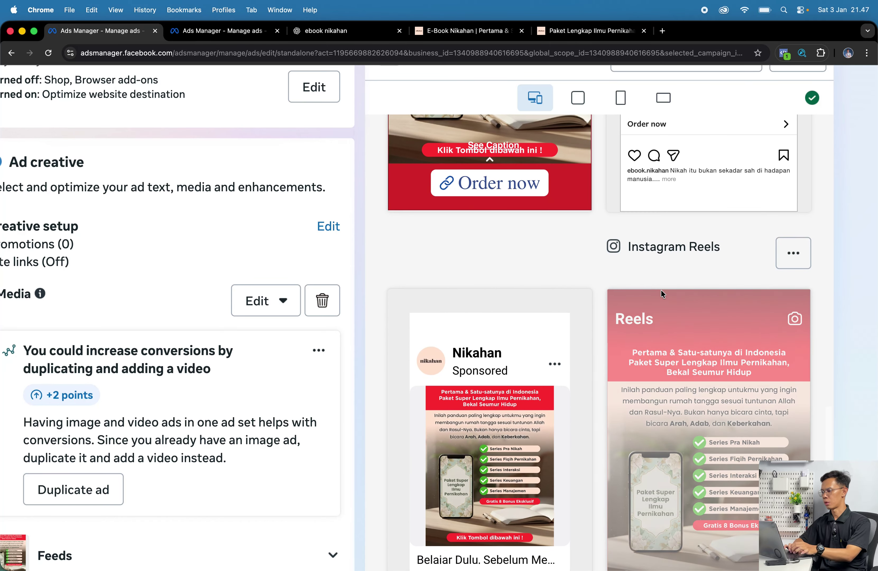
{"action": "key", "text": "super+minus"}
{"action": "key", "text": "super+minus"}
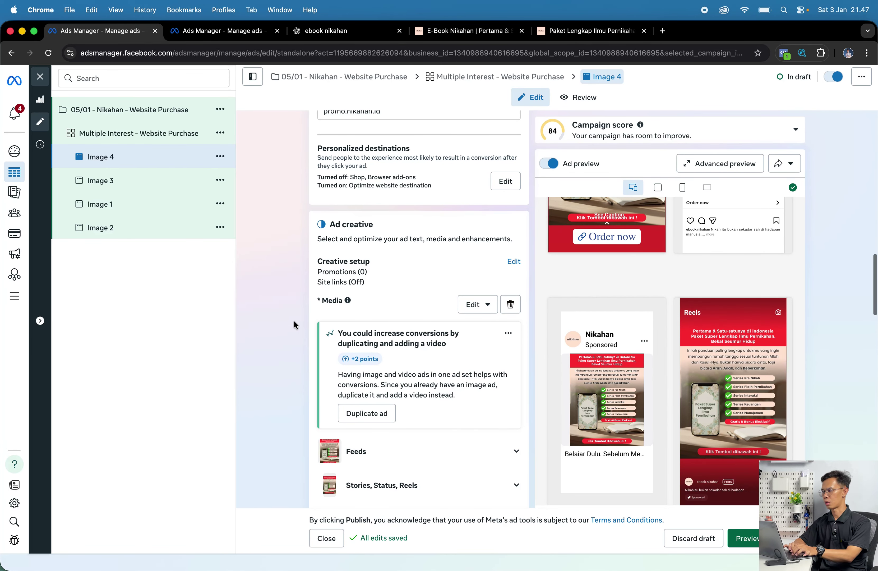
- Show the campaign's review summary: Sales objective, Rp100,000 daily budget, Highest volume bid strategy
{"action": "scroll", "coordinate": [294, 321], "scroll_direction": "down", "scroll_amount": 15}
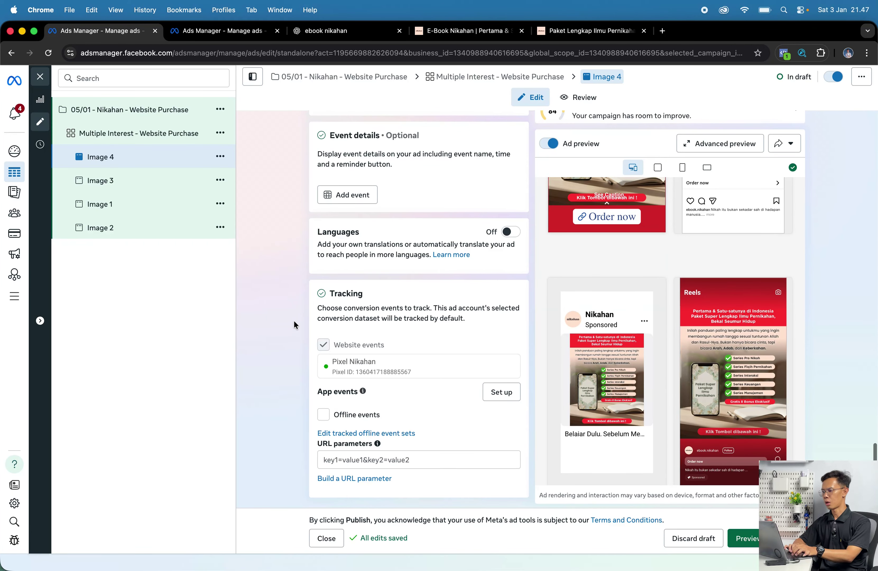
{"action": "scroll", "coordinate": [294, 322], "scroll_direction": "up", "scroll_amount": 10}
{"action": "scroll", "coordinate": [293, 322], "scroll_direction": "up", "scroll_amount": 10}
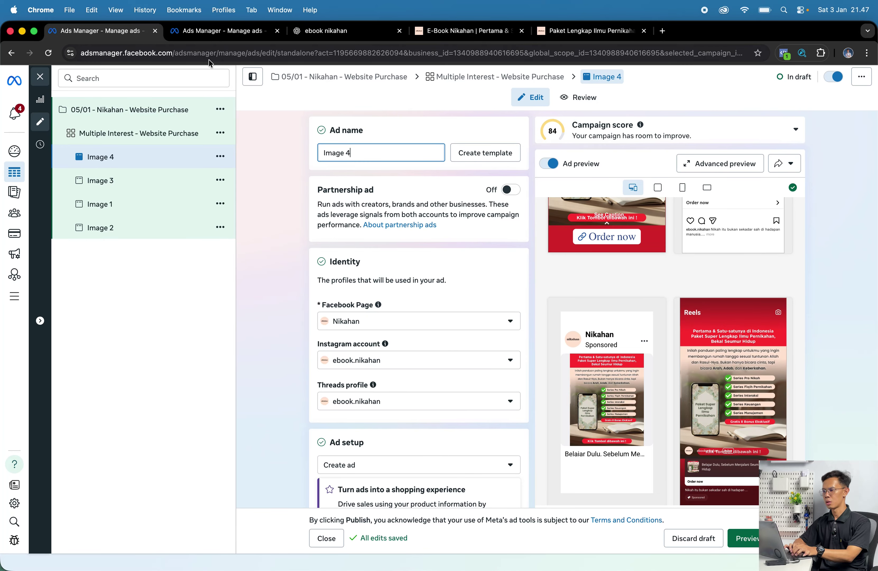
{"action": "left_click", "coordinate": [163, 114]}
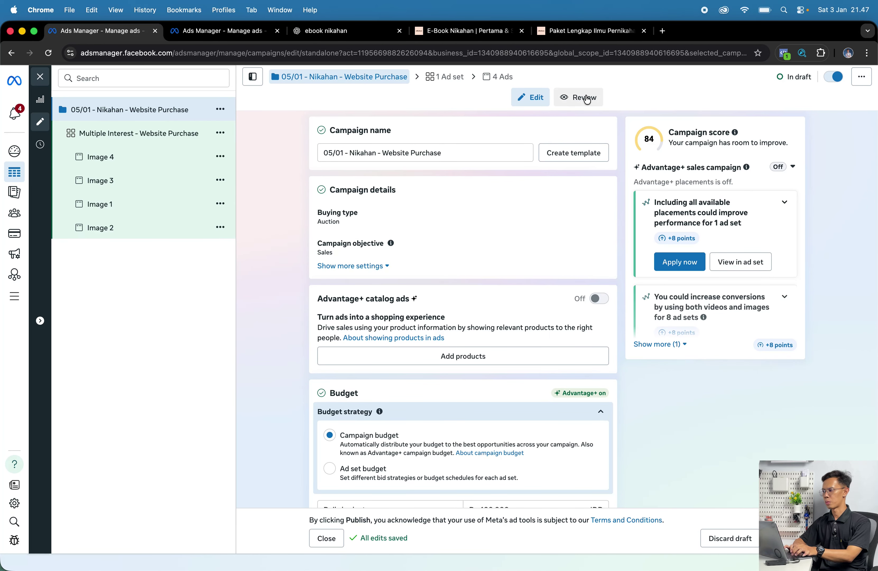
{"action": "left_click", "coordinate": [584, 100]}
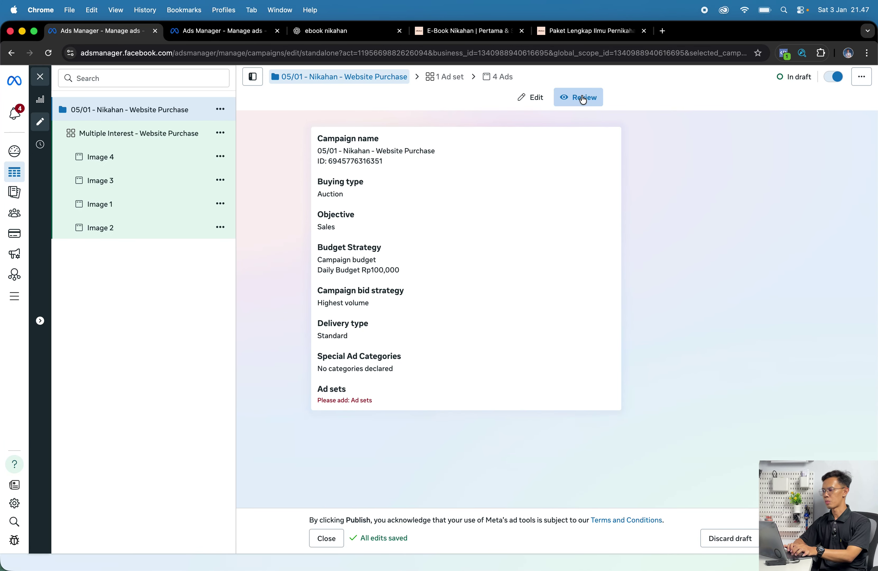
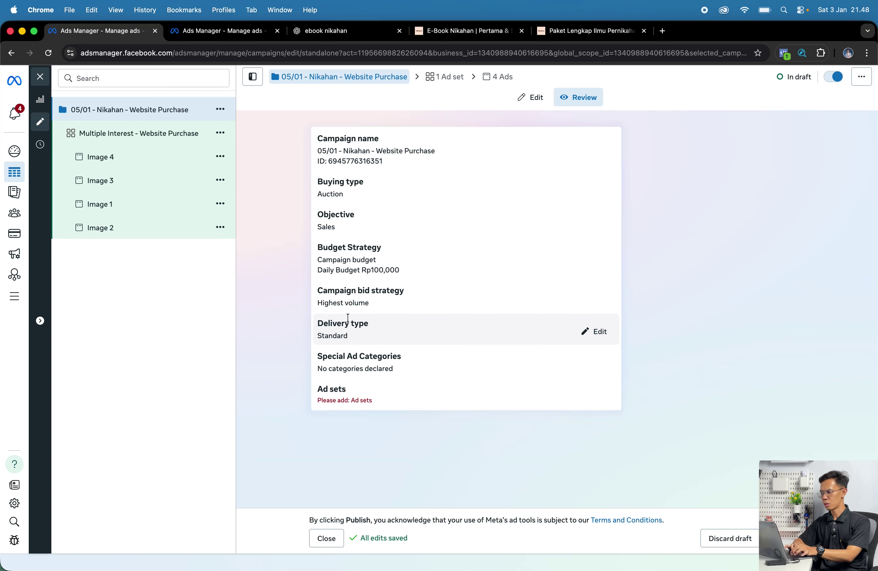
- Open the Multiple Interest - Website Purchase ad set, showing Website conversion location and the Purchase event
{"action": "left_click", "coordinate": [439, 79]}
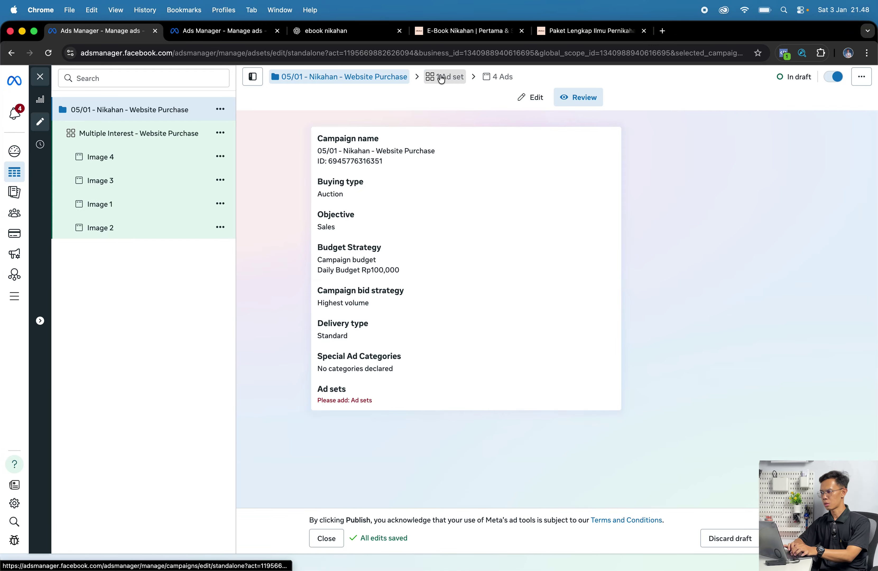
- Review the ad set summary: Indonesia, ages 21–50, Indonesian, interest targeting, Highest volume bidding
{"action": "left_click", "coordinate": [583, 102]}
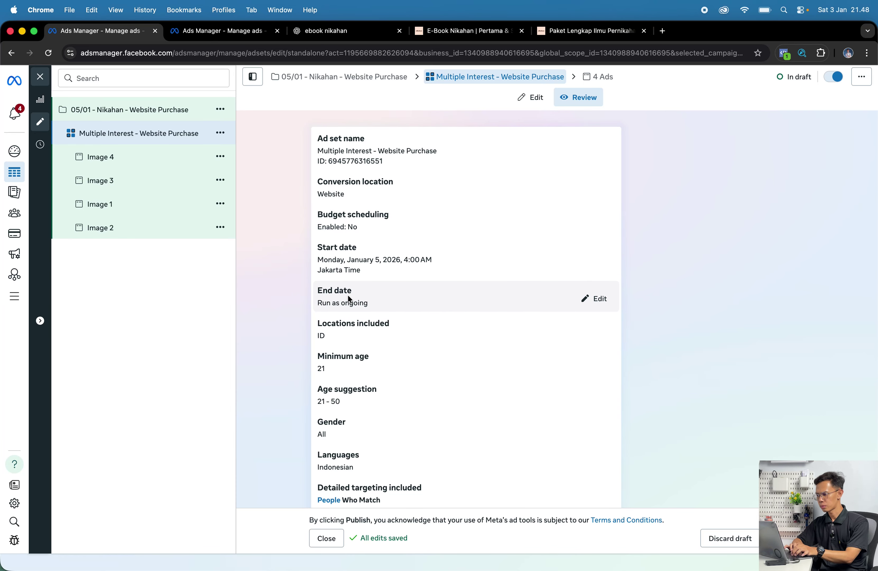
{"action": "scroll", "coordinate": [351, 299], "scroll_direction": "down", "scroll_amount": 5}
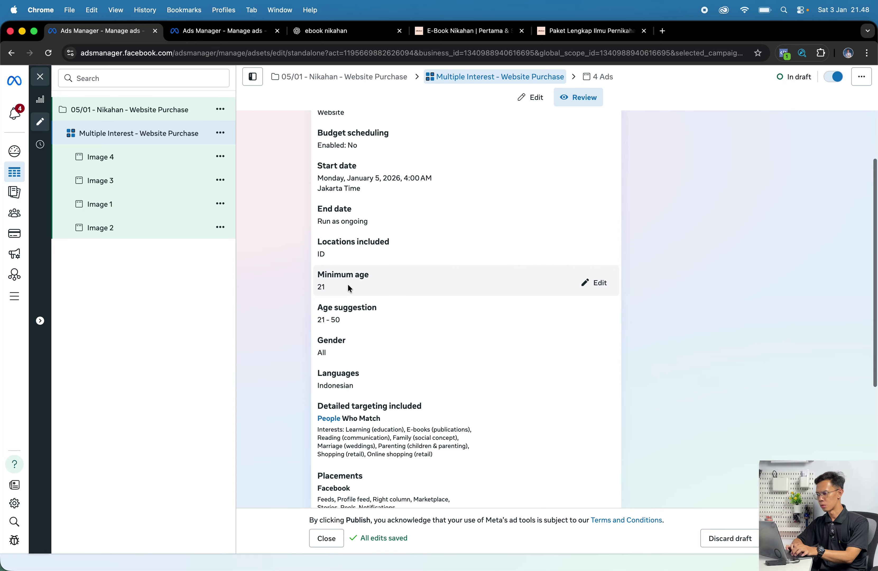
{"action": "scroll", "coordinate": [347, 286], "scroll_direction": "down", "scroll_amount": 3}
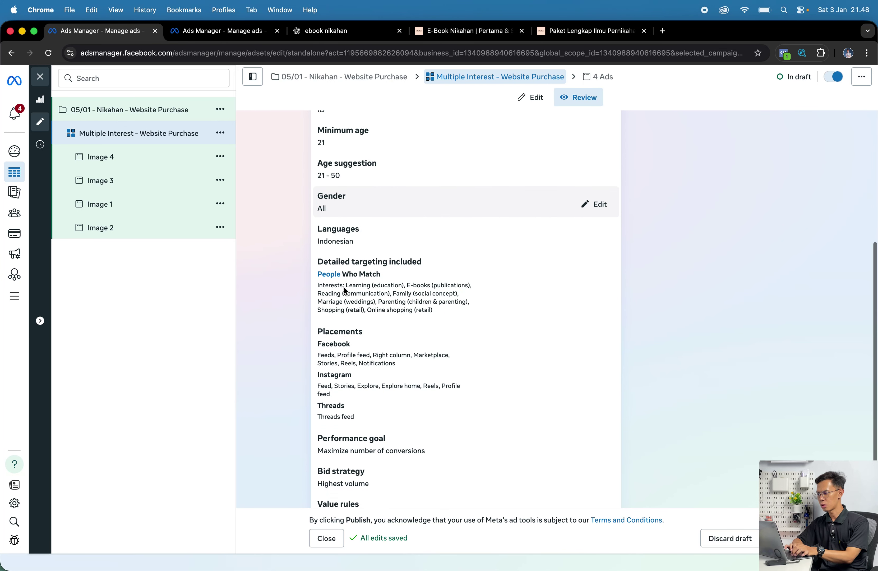
{"action": "scroll", "coordinate": [389, 301], "scroll_direction": "down", "scroll_amount": 2}
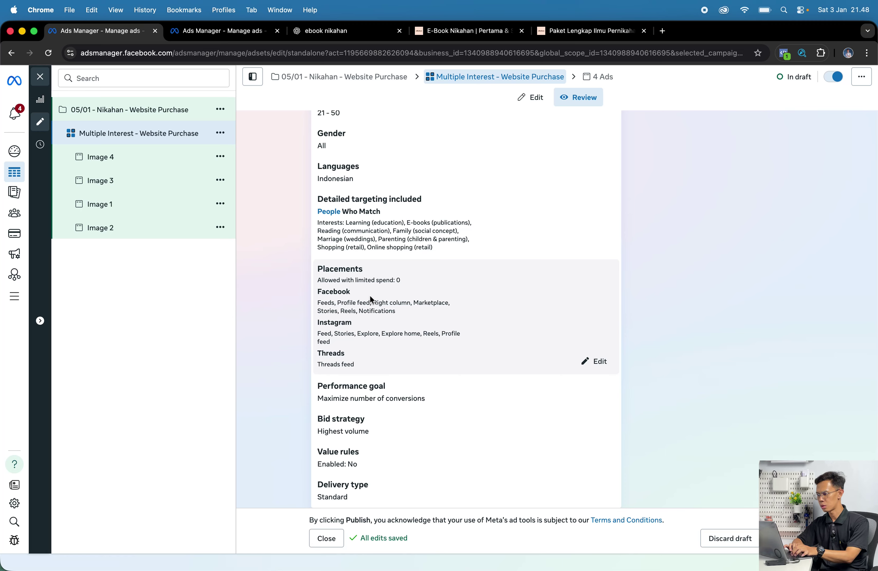
{"action": "scroll", "coordinate": [370, 297], "scroll_direction": "down", "scroll_amount": 1}
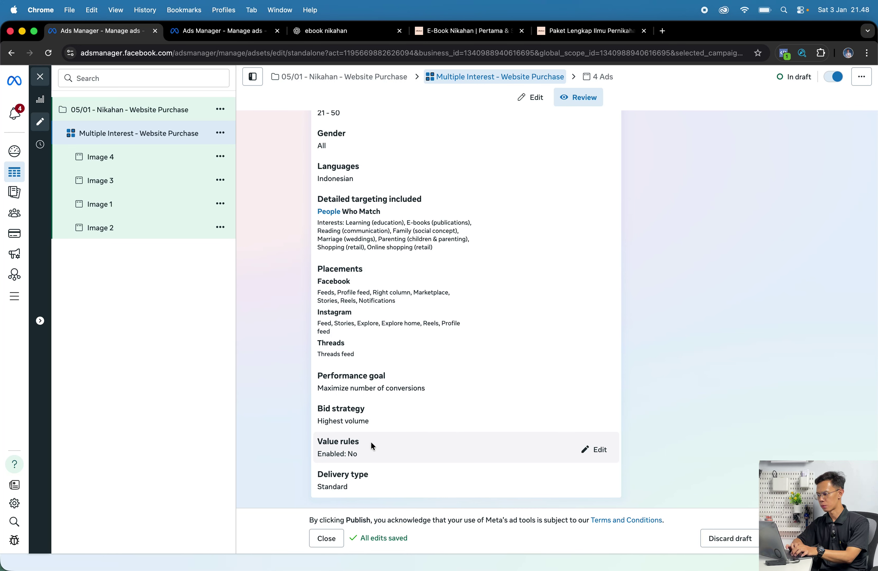
{"action": "scroll", "coordinate": [372, 445], "scroll_direction": "up", "scroll_amount": 5}
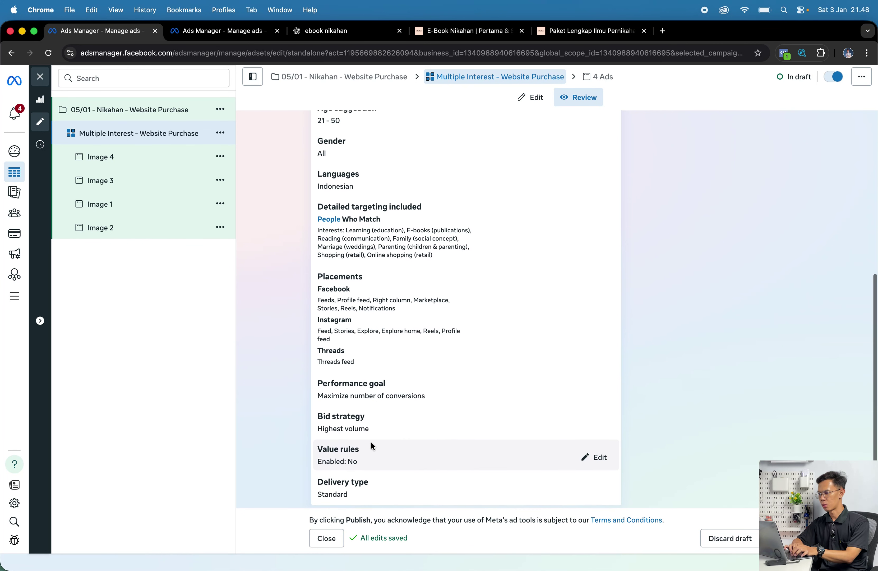
{"action": "scroll", "coordinate": [371, 443], "scroll_direction": "up", "scroll_amount": 5}
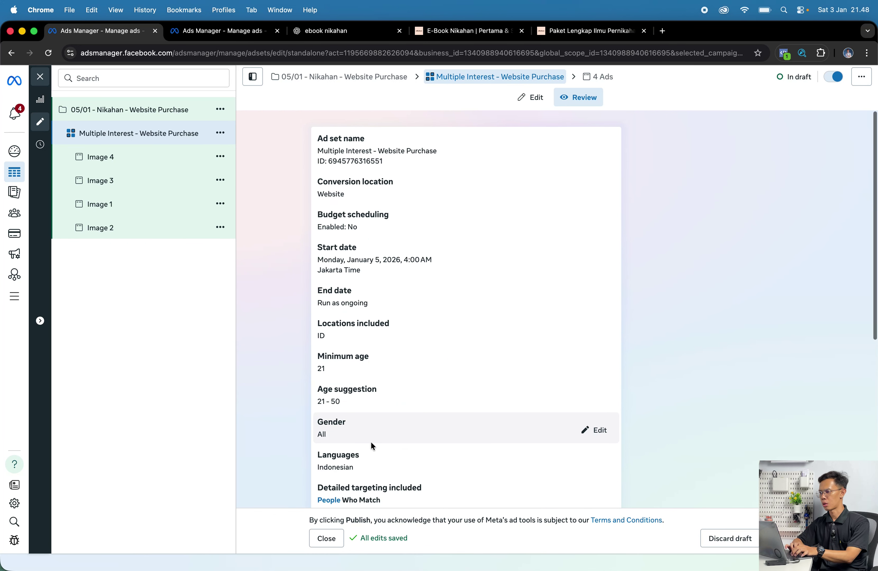
- Select all four Image ads and view their combined review summary
{"action": "left_click", "coordinate": [132, 153]}
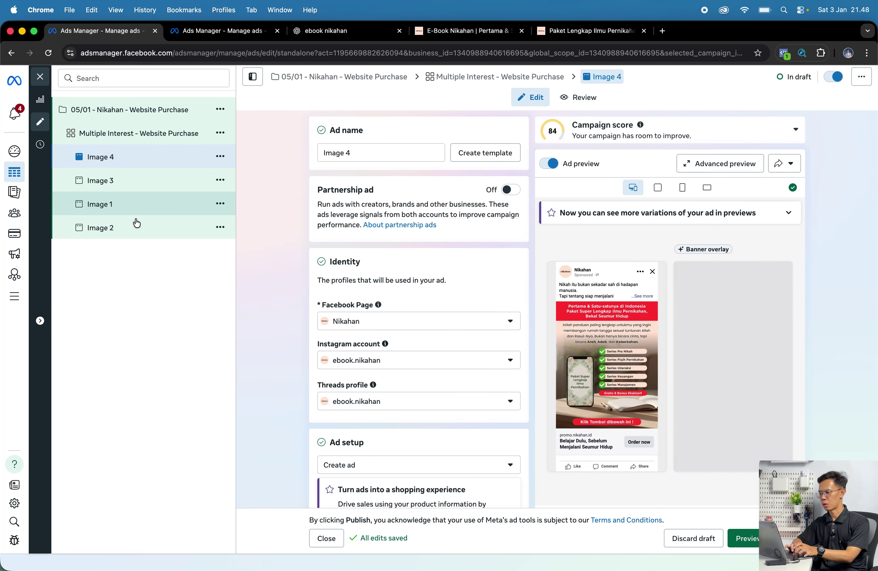
{"action": "left_click", "coordinate": [128, 238]}
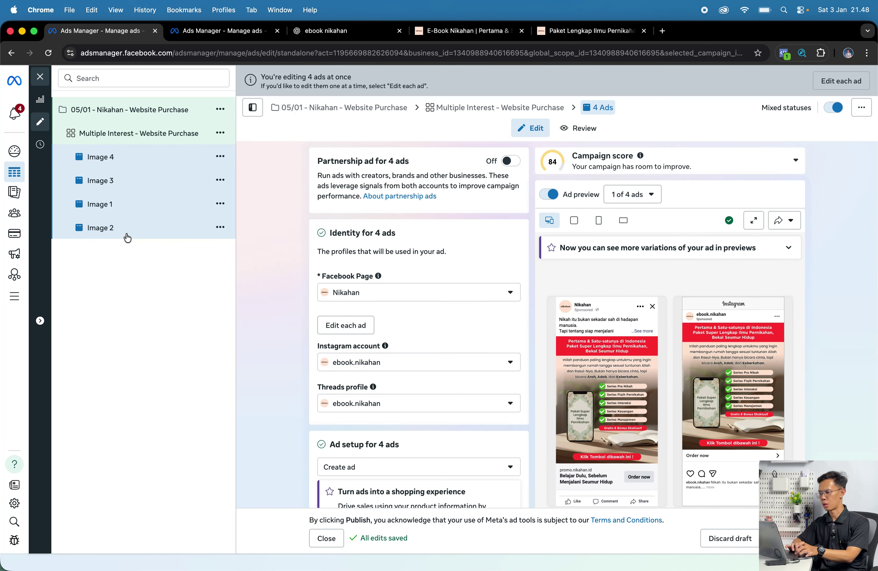
{"action": "left_click", "coordinate": [580, 130]}
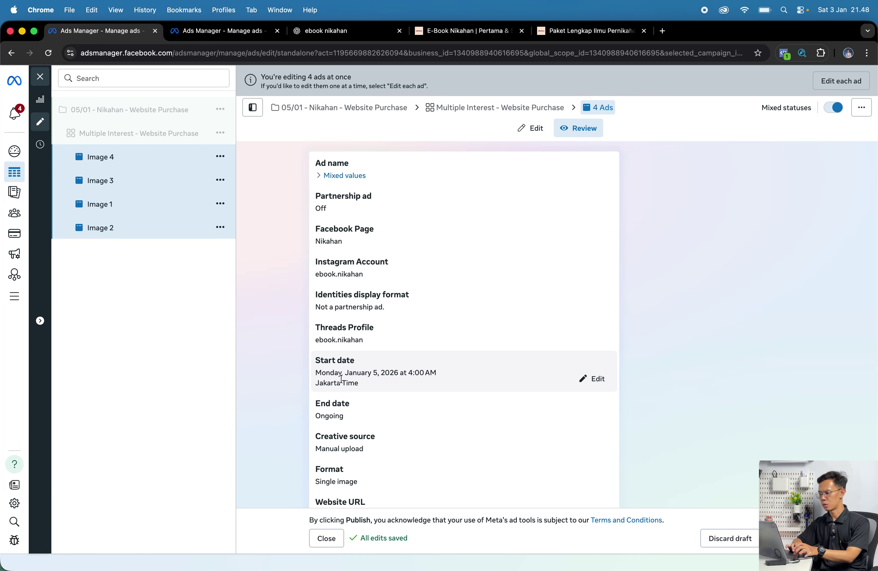
{"action": "scroll", "coordinate": [341, 379], "scroll_direction": "down", "scroll_amount": 3}
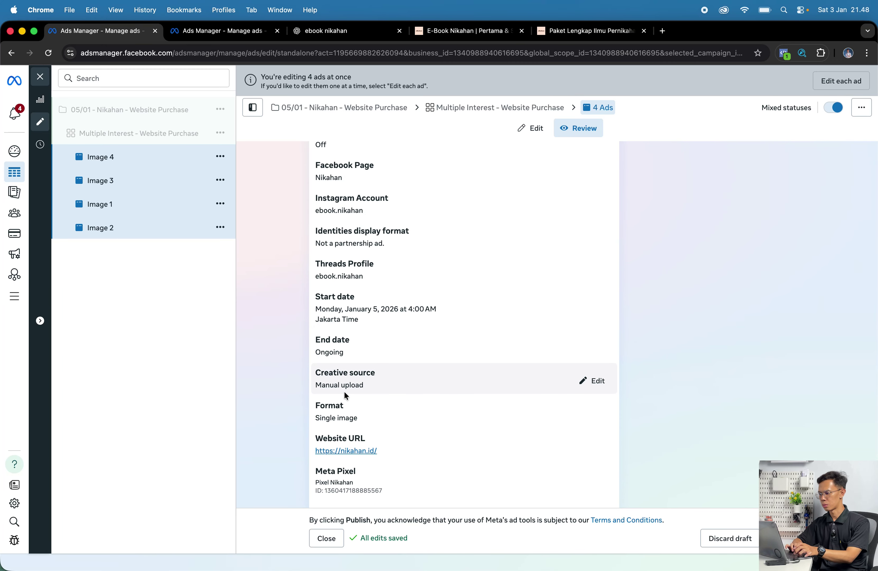
{"action": "scroll", "coordinate": [344, 391], "scroll_direction": "down", "scroll_amount": 2}
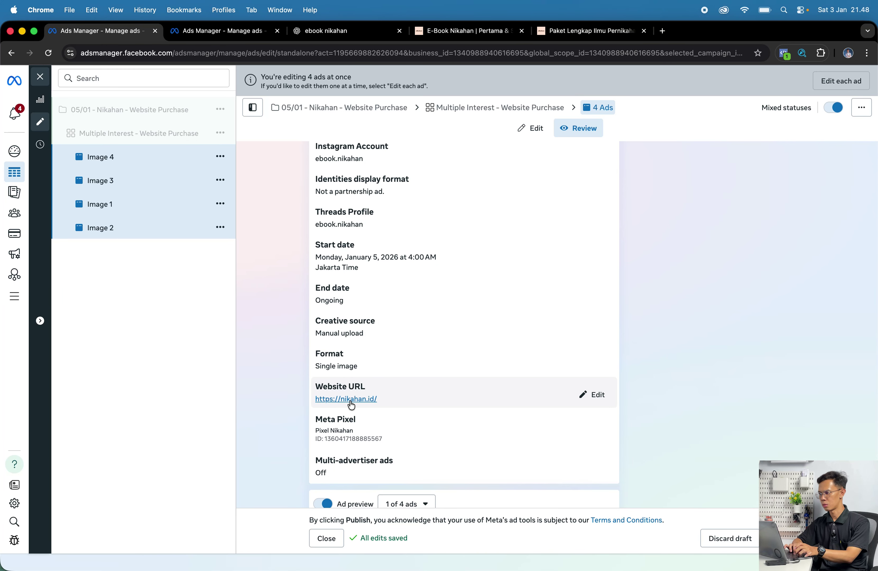
- Check the nikahan.id landing page and ad previews, then return to the campaign settings
{"action": "left_click", "coordinate": [351, 401]}
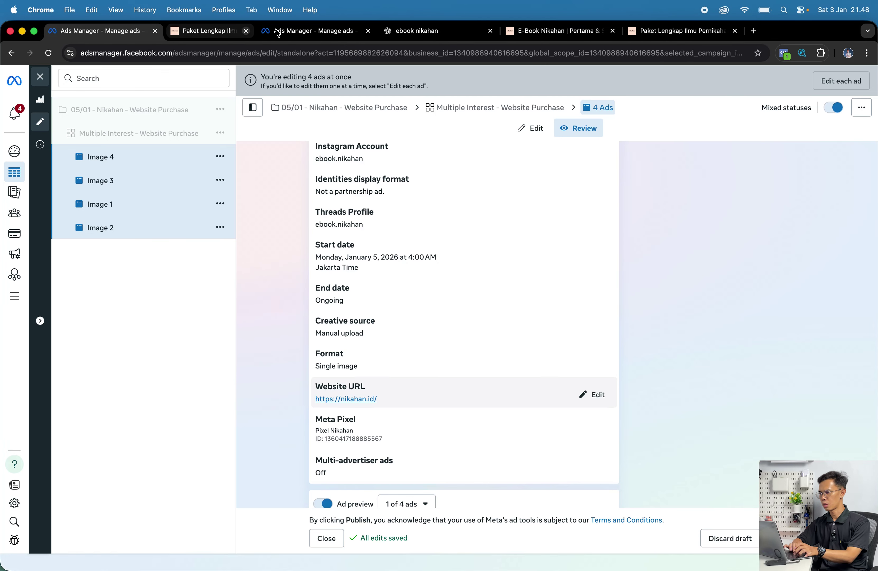
{"action": "left_click", "coordinate": [278, 31]}
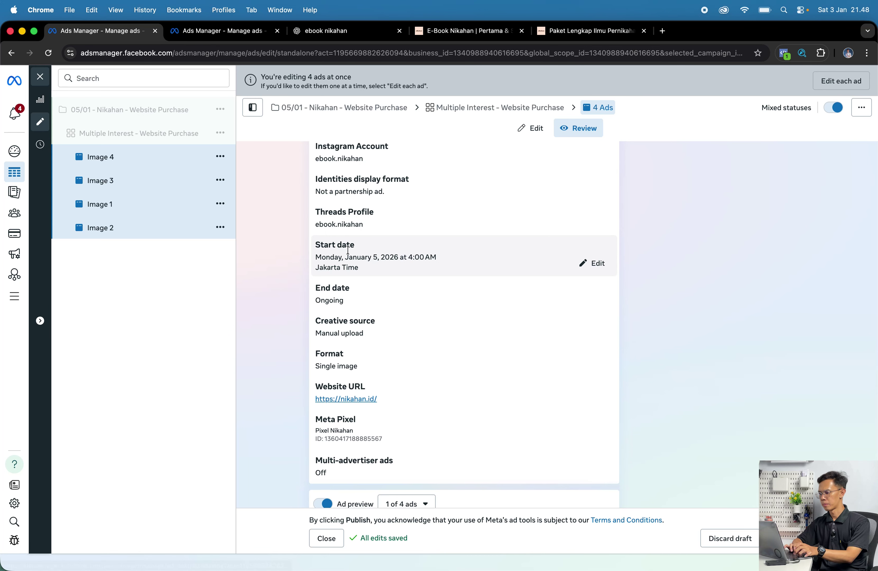
{"action": "scroll", "coordinate": [298, 370], "scroll_direction": "down", "scroll_amount": 3}
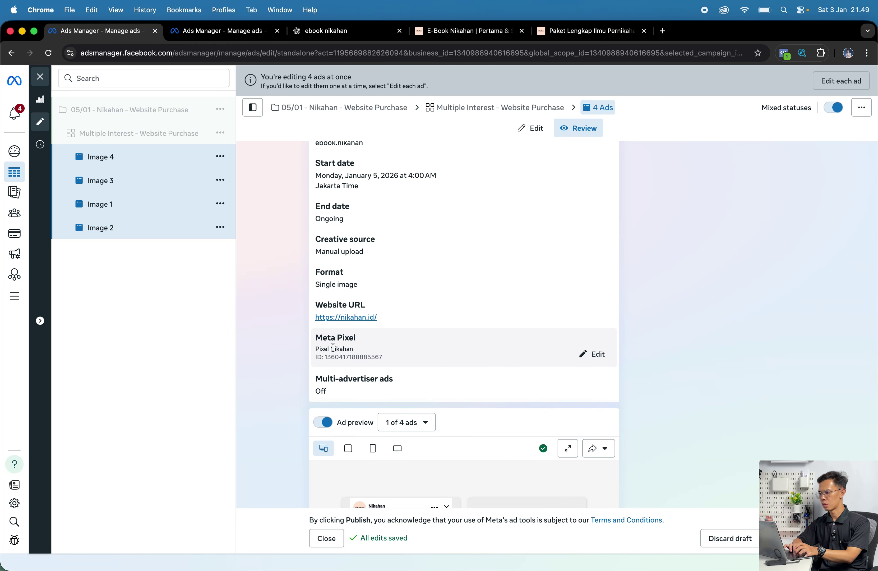
{"action": "scroll", "coordinate": [334, 350], "scroll_direction": "down", "scroll_amount": 3}
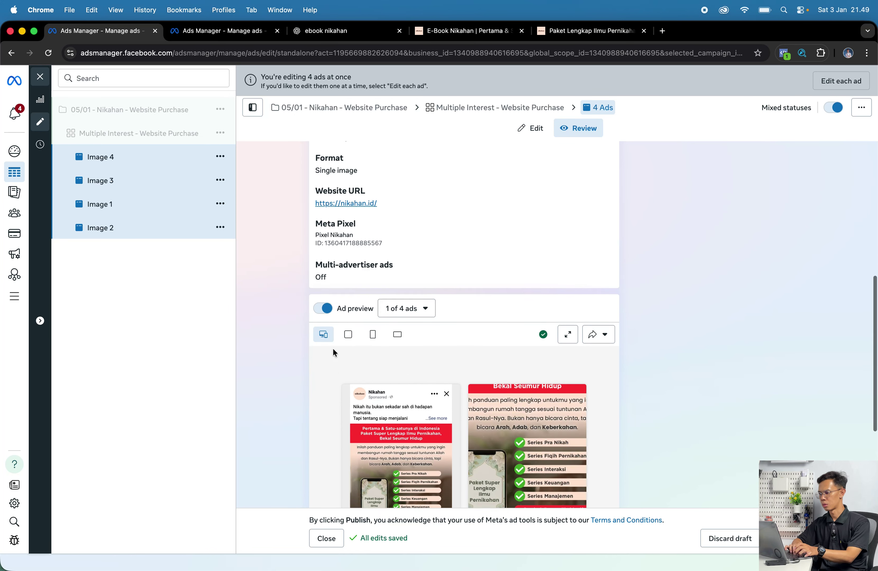
{"action": "scroll", "coordinate": [333, 350], "scroll_direction": "down", "scroll_amount": 4}
{"action": "scroll", "coordinate": [333, 350], "scroll_direction": "down", "scroll_amount": 1}
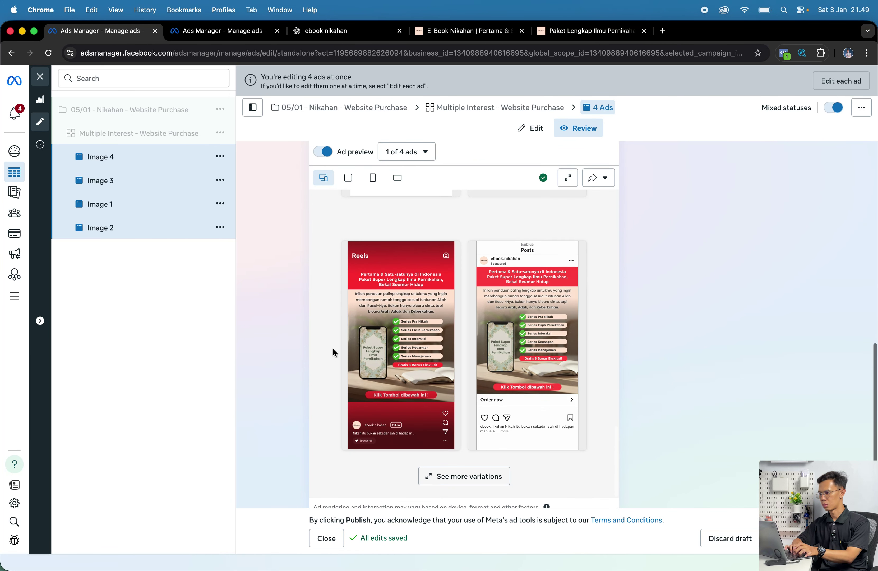
{"action": "scroll", "coordinate": [334, 353], "scroll_direction": "down", "scroll_amount": 1}
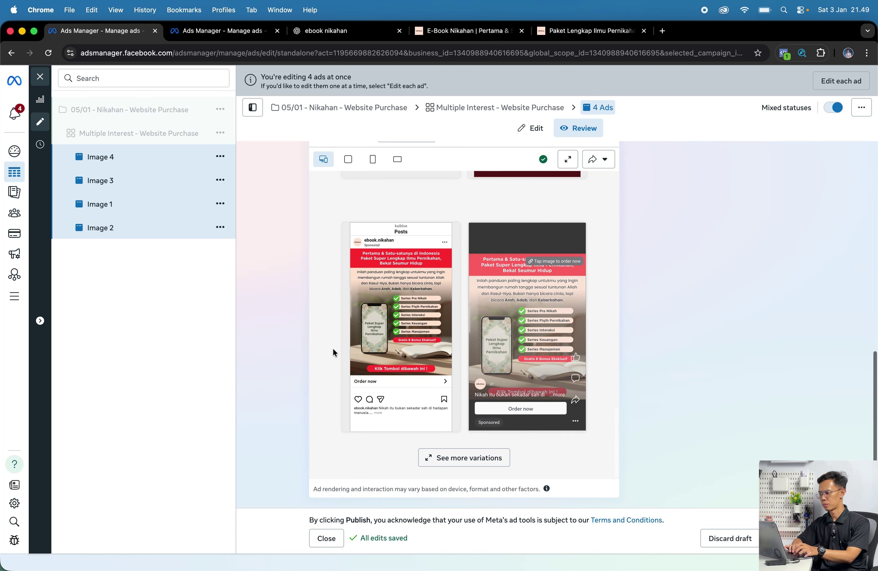
{"action": "scroll", "coordinate": [333, 350], "scroll_direction": "up", "scroll_amount": 8}
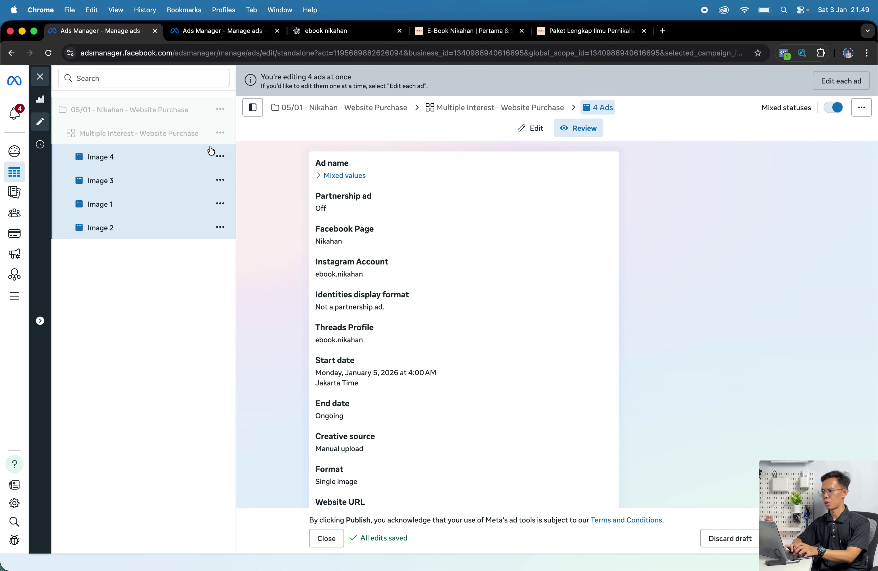
{"action": "left_click", "coordinate": [378, 108]}
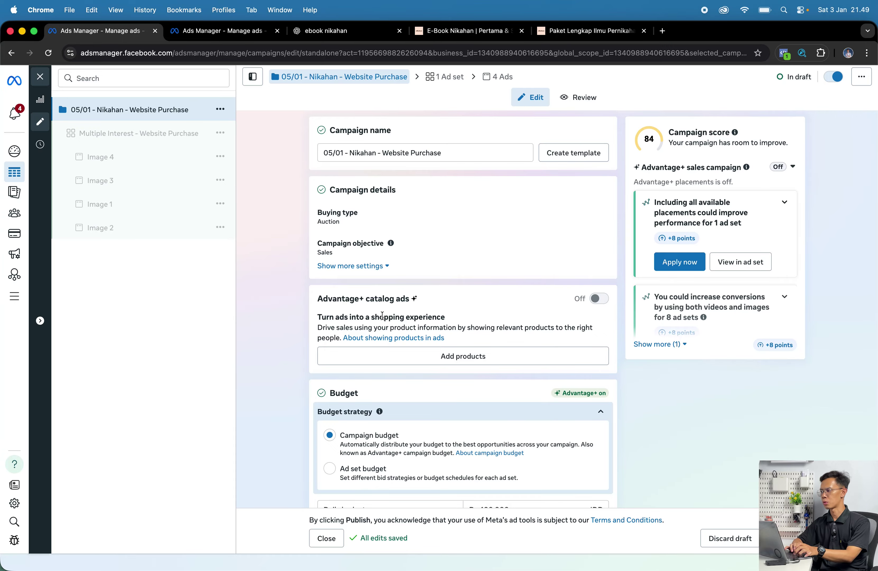
- Check the campaign, ad set and four ads among the six draft changes, then publish them
{"action": "left_click", "coordinate": [40, 78]}
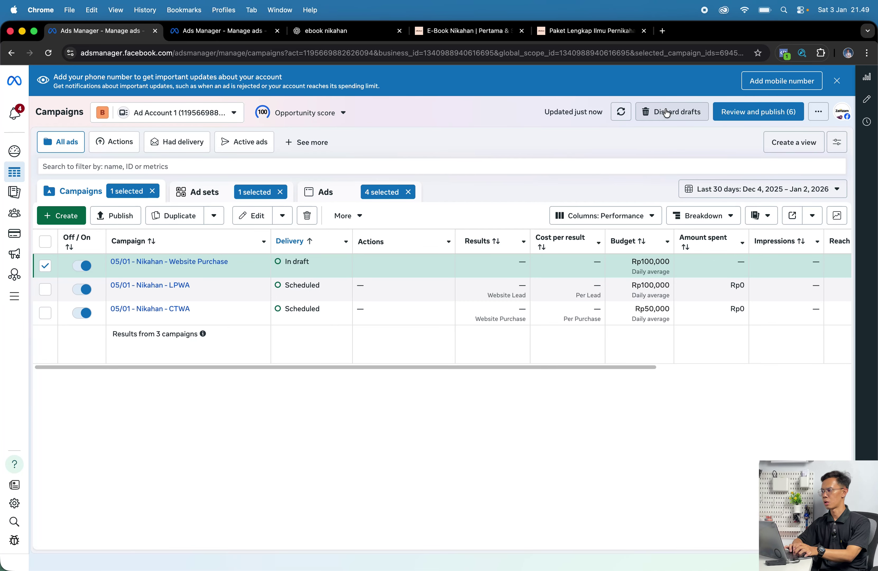
{"action": "left_click", "coordinate": [746, 117]}
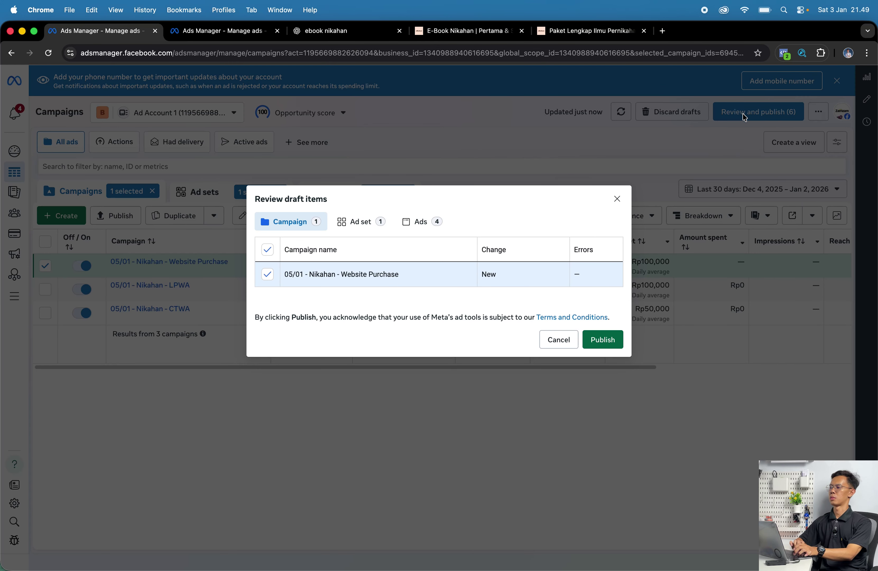
{"action": "left_click", "coordinate": [362, 222]}
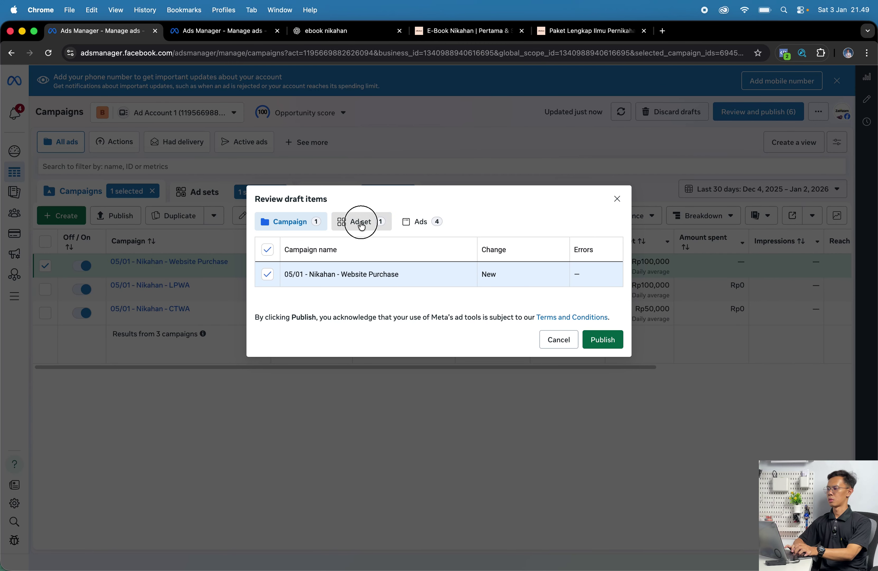
{"action": "left_click", "coordinate": [419, 222]}
{"action": "left_click", "coordinate": [599, 386]}
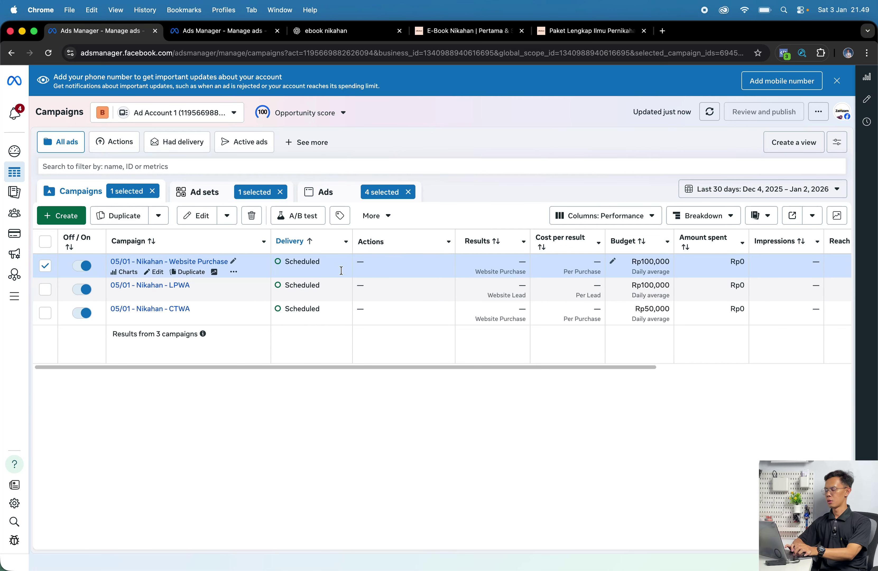
- Uncheck the 05/01 - Nikahan - Website Purchase campaign in the Campaigns table
{"action": "left_click", "coordinate": [45, 266]}
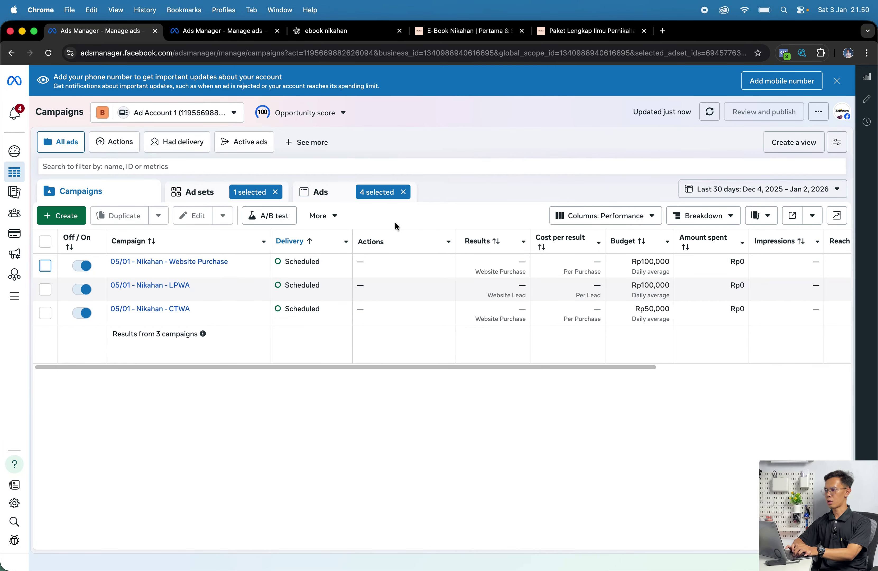
- Log in to scalev.id with the other saved Chrome account, then open a new Google tab
{"action": "left_click", "coordinate": [663, 31]}
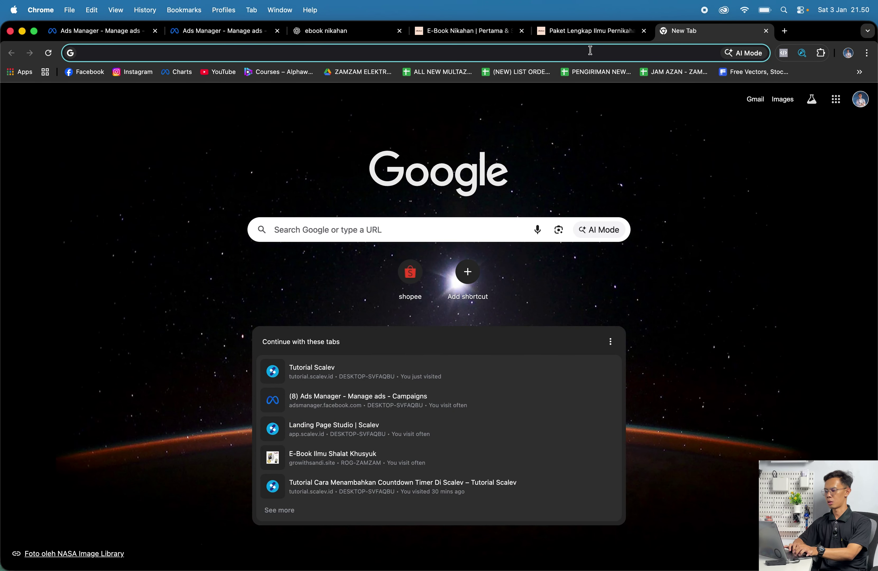
{"action": "type", "text": "scalev.id"}
{"action": "key", "text": "Return"}
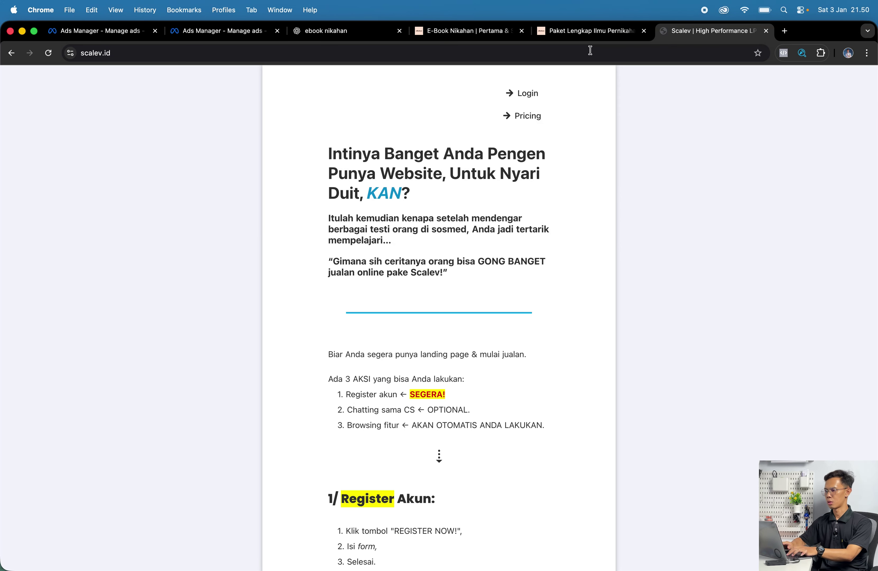
{"action": "left_click", "coordinate": [528, 93]}
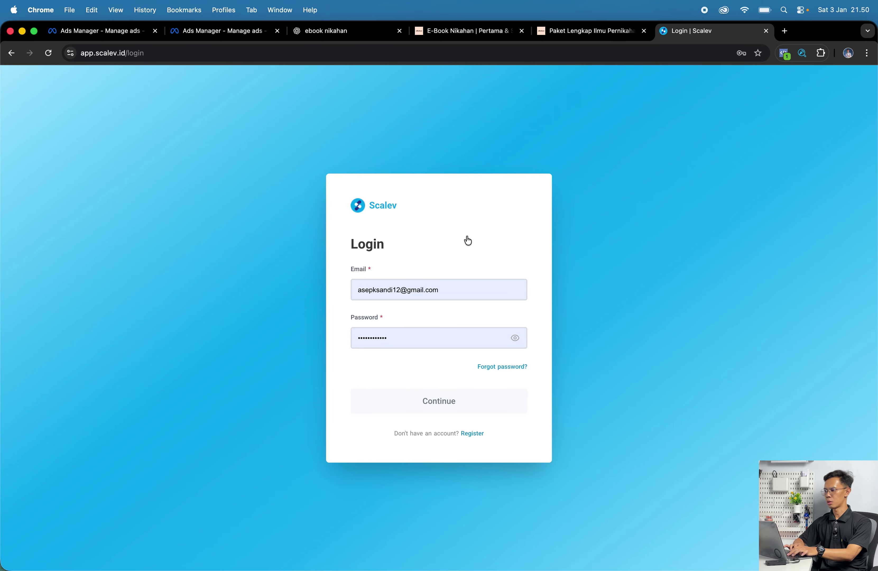
{"action": "left_click", "coordinate": [446, 292]}
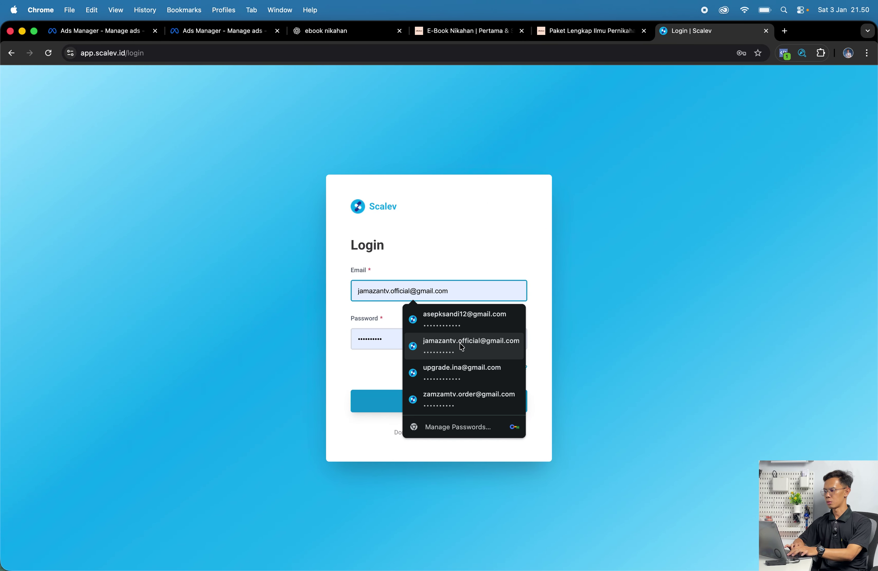
{"action": "left_click", "coordinate": [462, 352]}
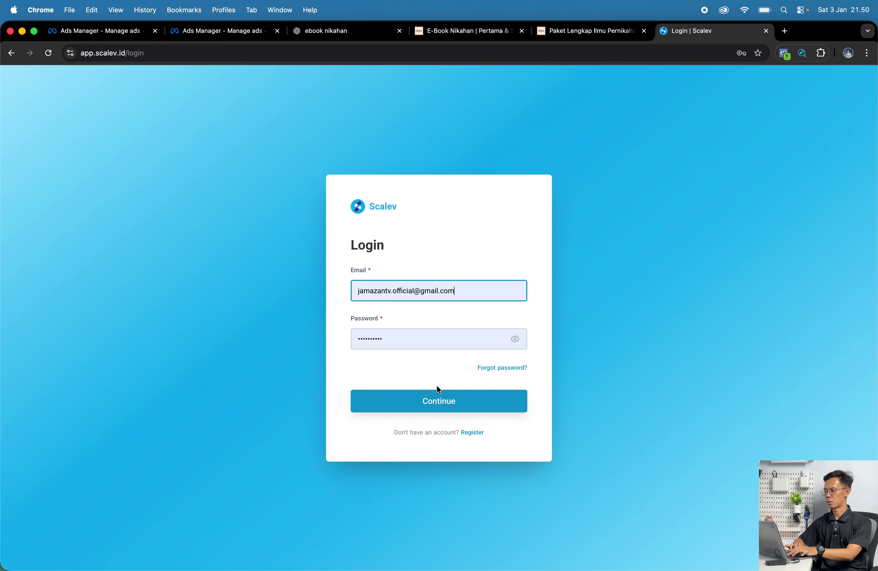
{"action": "left_click", "coordinate": [430, 399]}
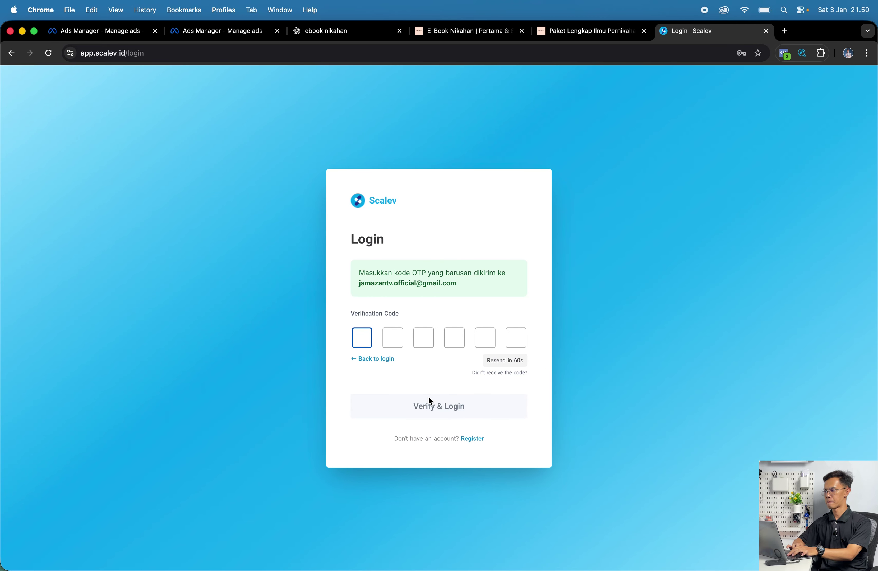
{"action": "left_click", "coordinate": [788, 33]}
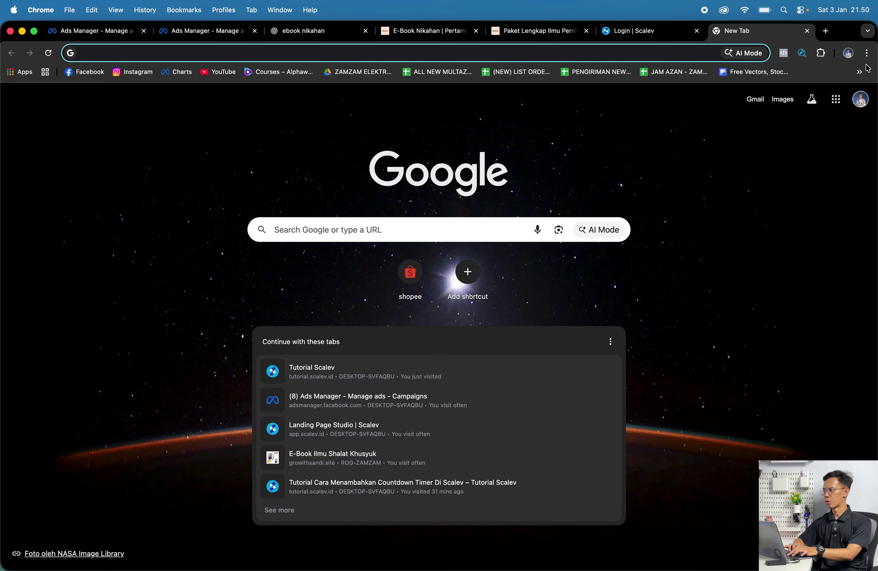
{"action": "left_click", "coordinate": [861, 100]}
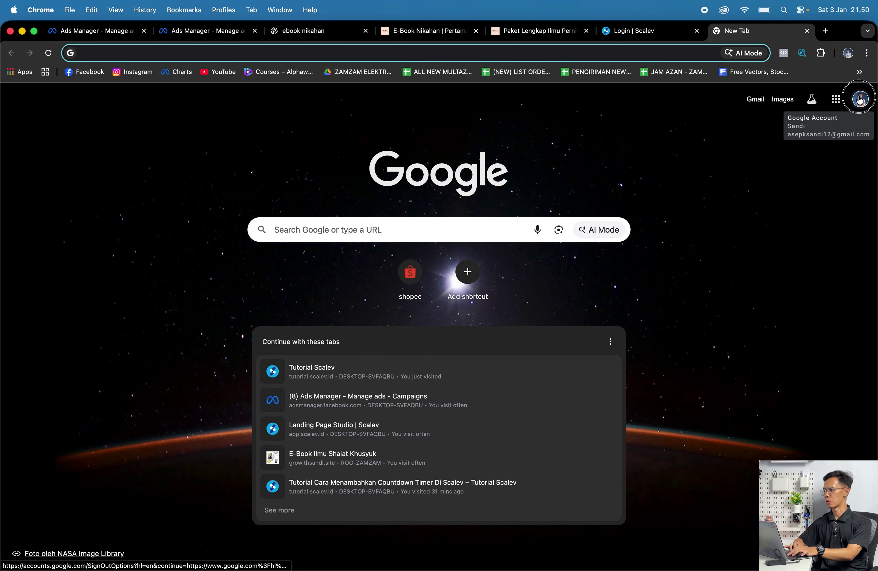
- Switch to the second Google account's Gmail and copy the code from the Scalev Login OTP email
{"action": "left_click", "coordinate": [760, 288]}
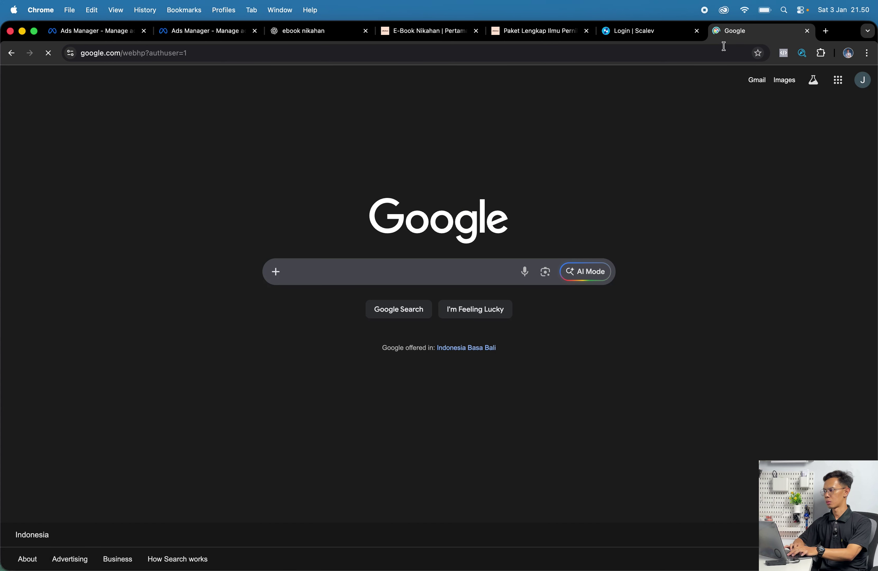
{"action": "left_click", "coordinate": [756, 81]}
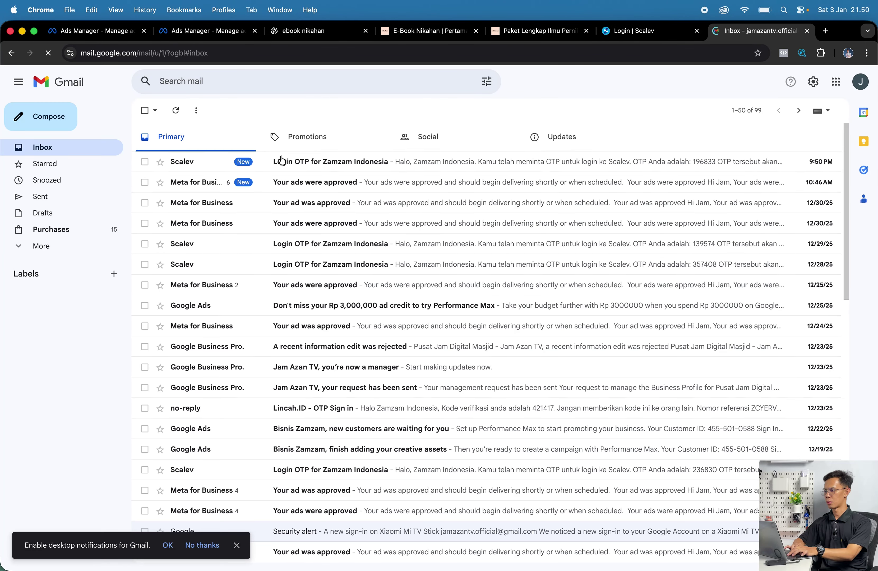
{"action": "left_click", "coordinate": [281, 161]}
{"action": "double_click", "coordinate": [235, 242]}
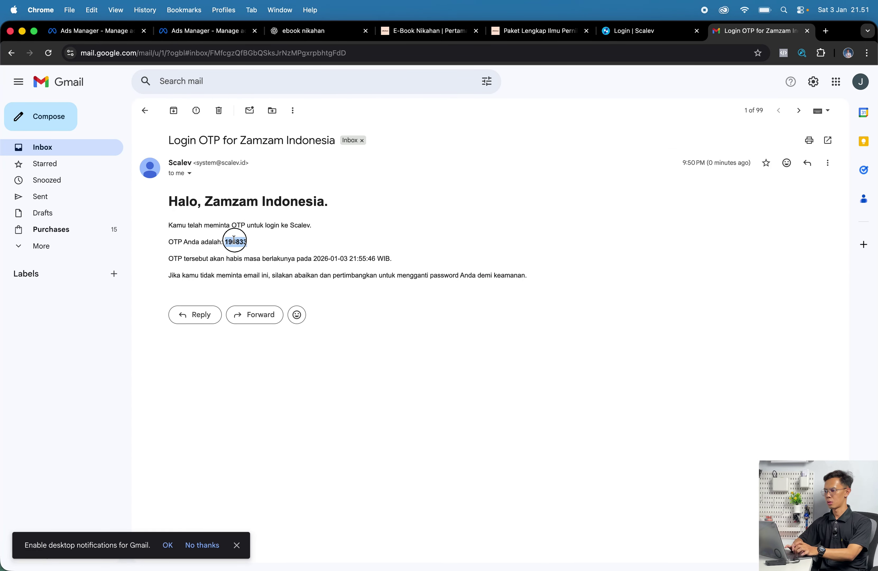
{"action": "key", "text": "super+c"}
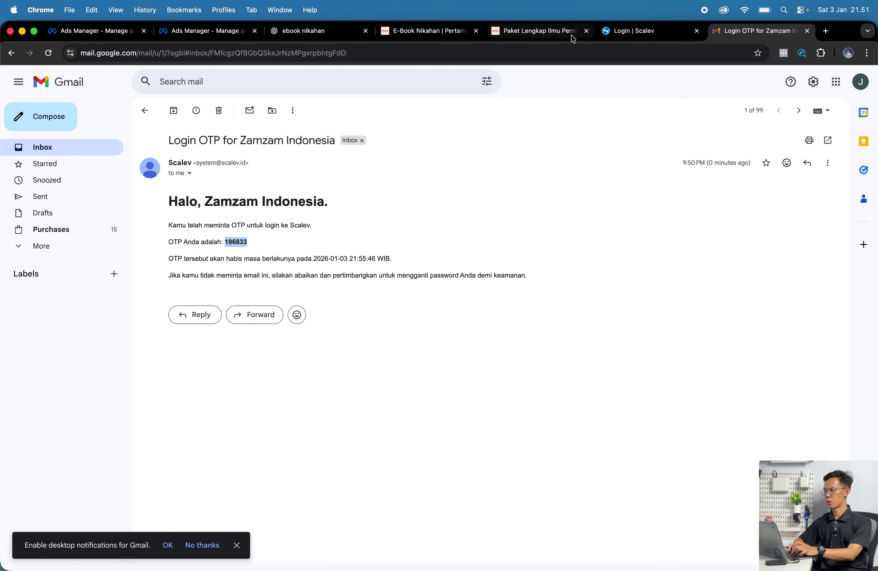
{"action": "left_click", "coordinate": [632, 31]}
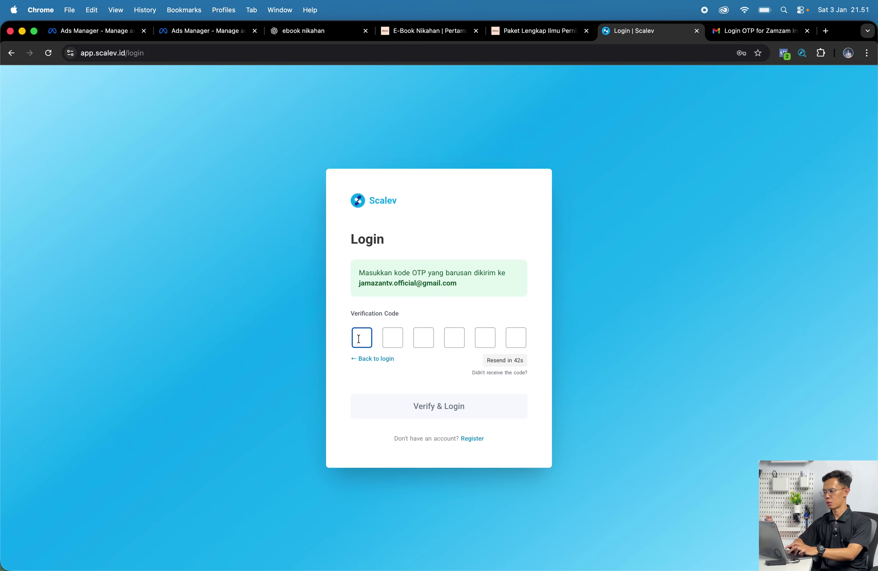
- Paste the code to reach the Scalev dashboard (178 orders), then view the nikahan.id sales page
{"action": "key", "text": "super+v"}
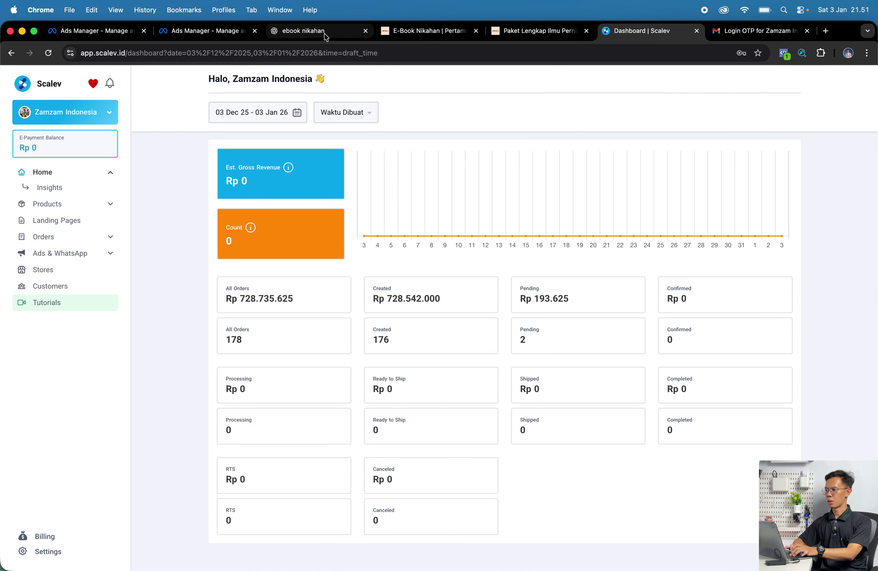
{"action": "left_click", "coordinate": [462, 32]}
{"action": "left_click", "coordinate": [538, 31]}
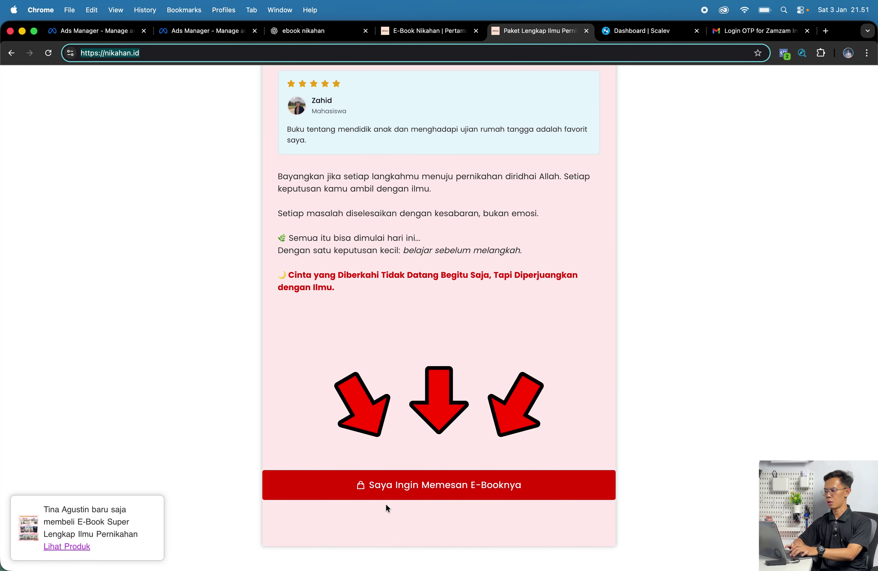
- Go to checkout for Paket Super Lengkap Ilmu Pernikahan and scroll to the Rp 97.000 order summary
{"action": "left_click", "coordinate": [432, 485]}
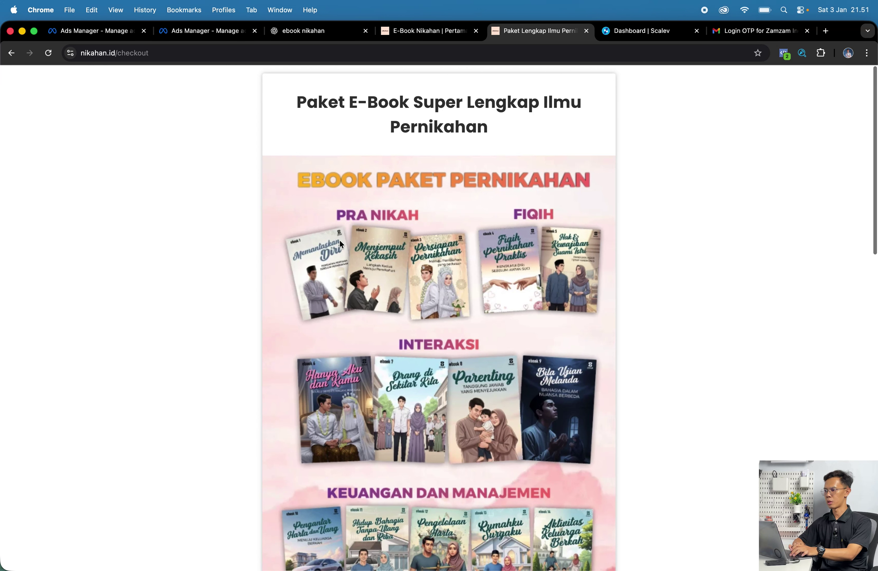
{"action": "scroll", "coordinate": [341, 243], "scroll_direction": "down", "scroll_amount": 15}
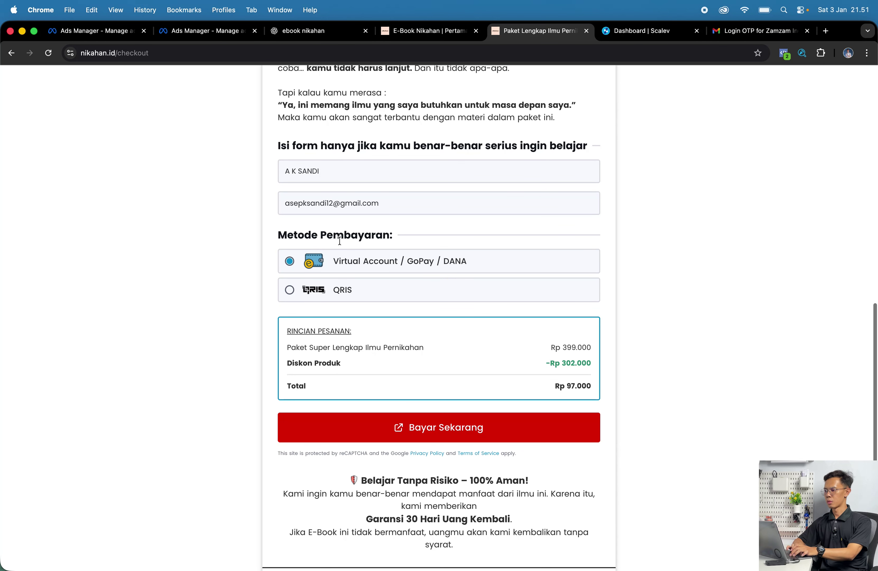
{"action": "scroll", "coordinate": [340, 243], "scroll_direction": "down", "scroll_amount": 2}
{"action": "scroll", "coordinate": [341, 245], "scroll_direction": "up", "scroll_amount": 2}
{"action": "scroll", "coordinate": [341, 245], "scroll_direction": "up", "scroll_amount": 8}
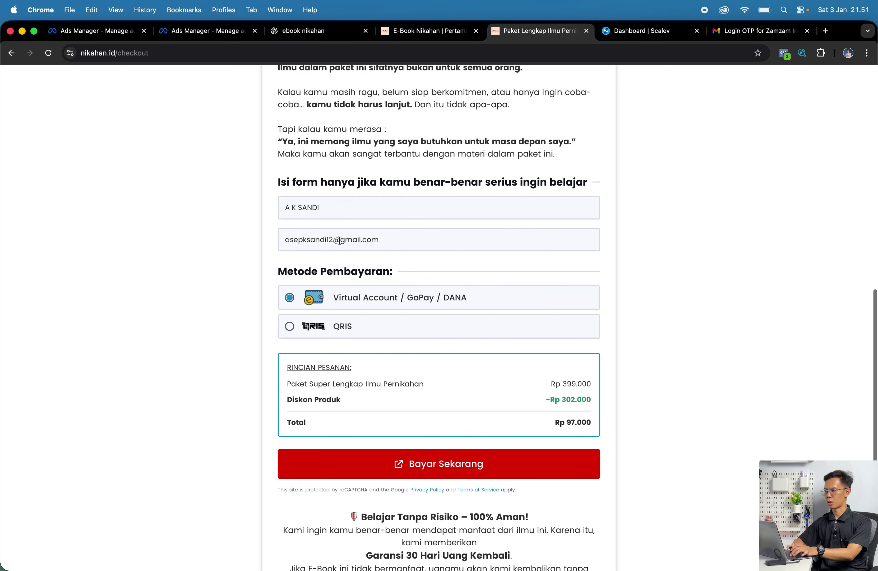
{"action": "scroll", "coordinate": [341, 245], "scroll_direction": "down", "scroll_amount": 3}
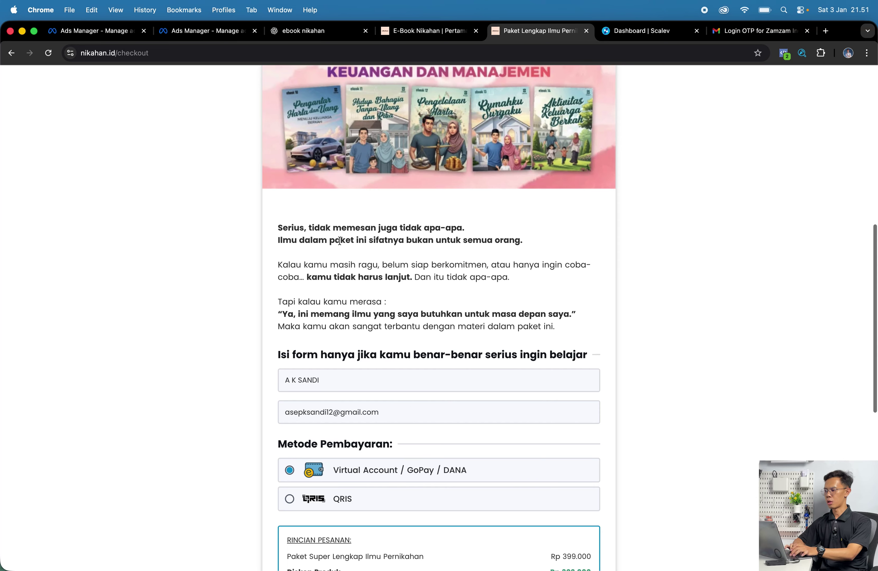
{"action": "scroll", "coordinate": [341, 245], "scroll_direction": "down", "scroll_amount": 3}
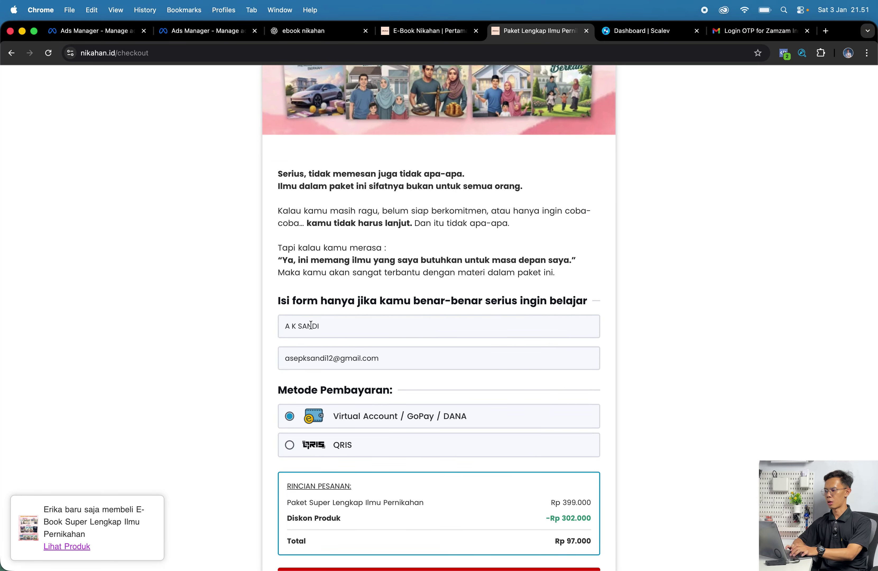
{"action": "scroll", "coordinate": [367, 354], "scroll_direction": "down", "scroll_amount": 6}
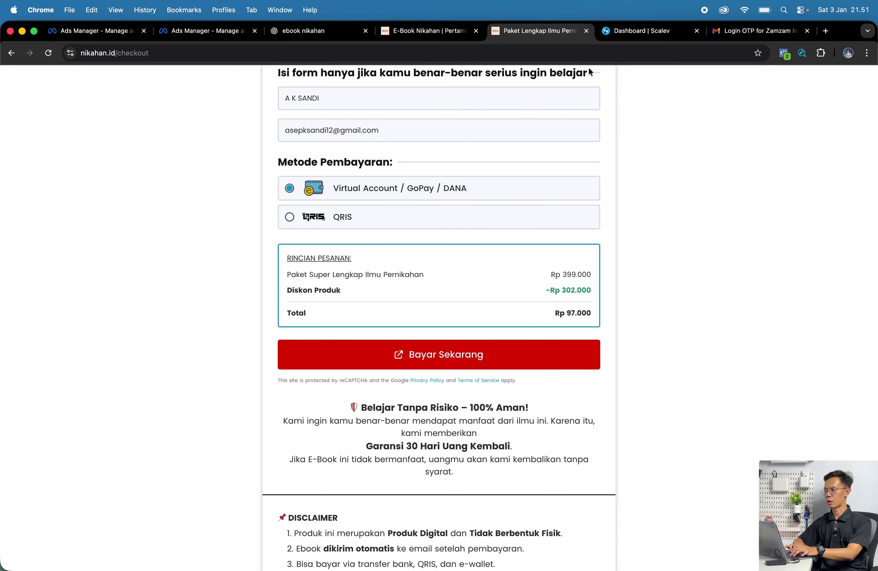
{"action": "left_click", "coordinate": [630, 31]}
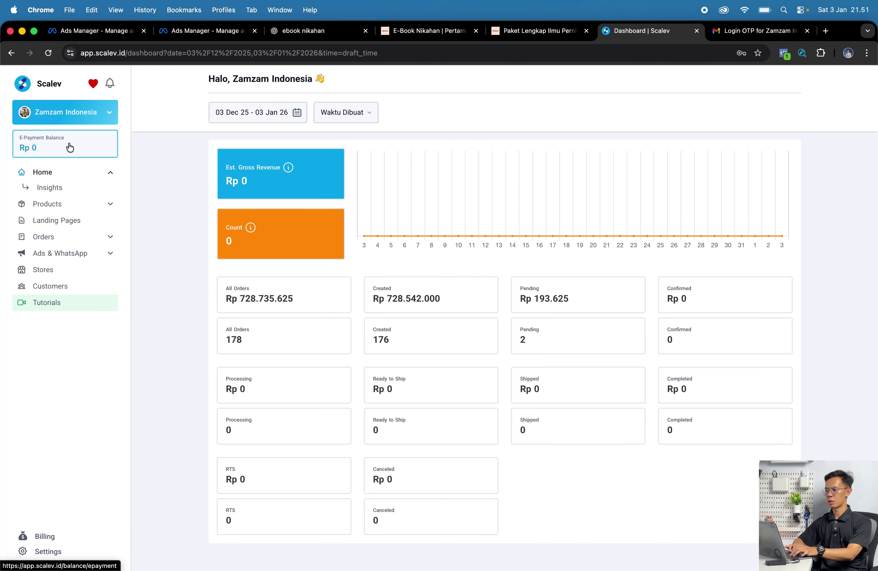
{"action": "left_click", "coordinate": [49, 149]}
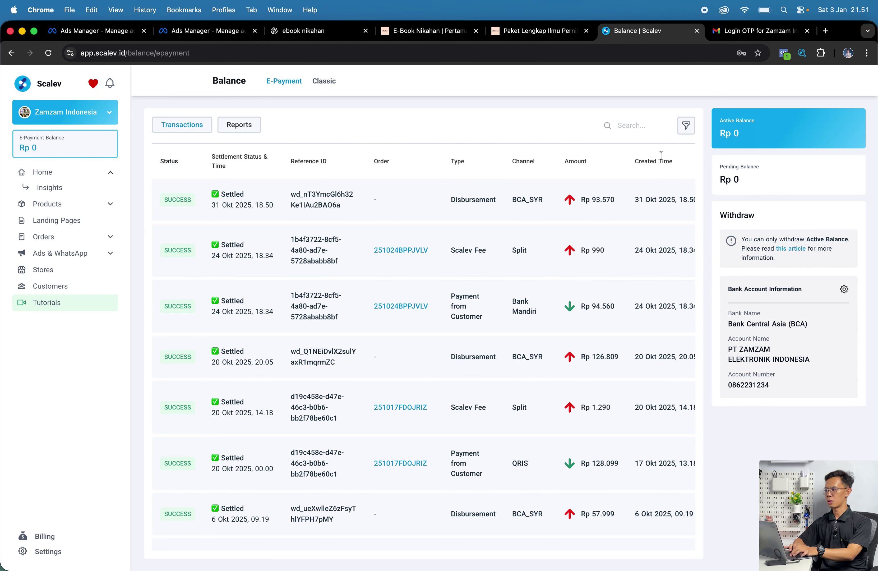
{"action": "left_click", "coordinate": [554, 33]}
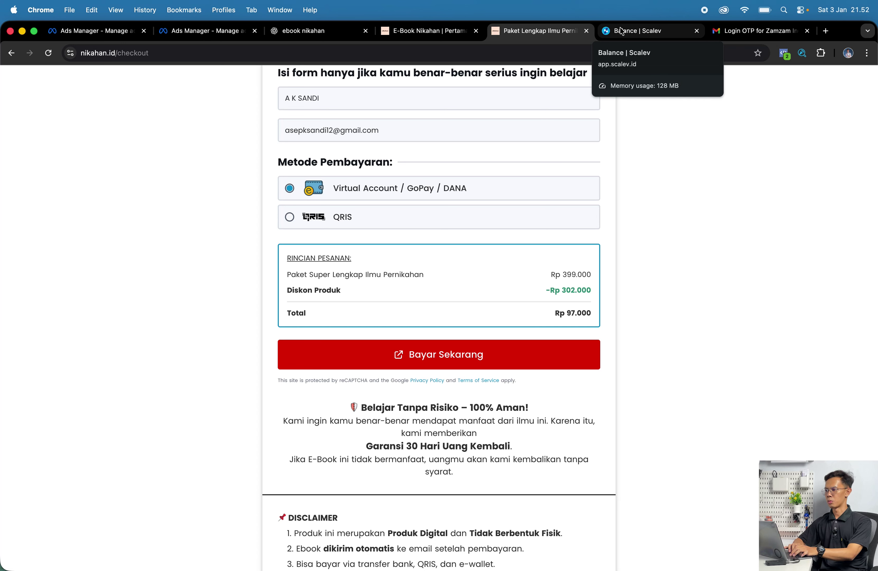
- Clear the '4 selected' and '1 selected' filters and check the opportunity score of 100
{"action": "left_click", "coordinate": [102, 34]}
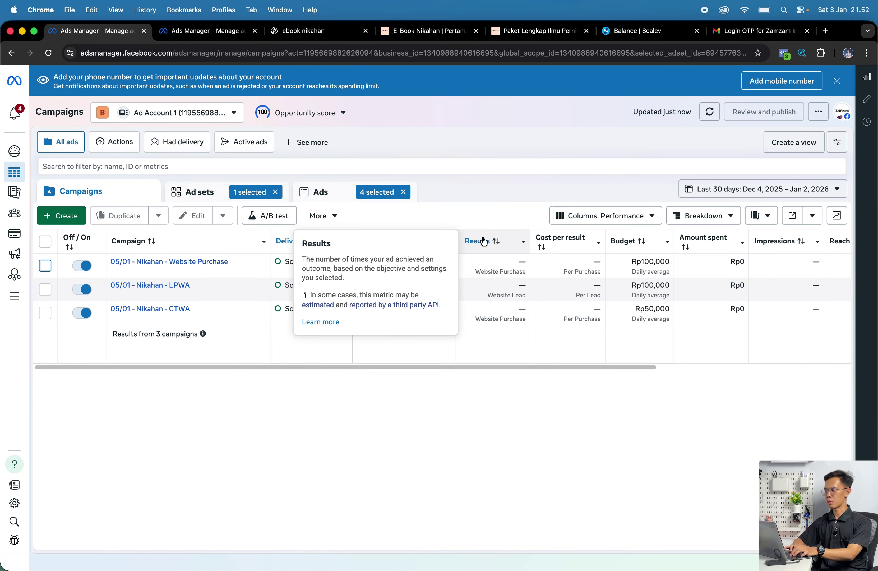
{"action": "left_click", "coordinate": [404, 193]}
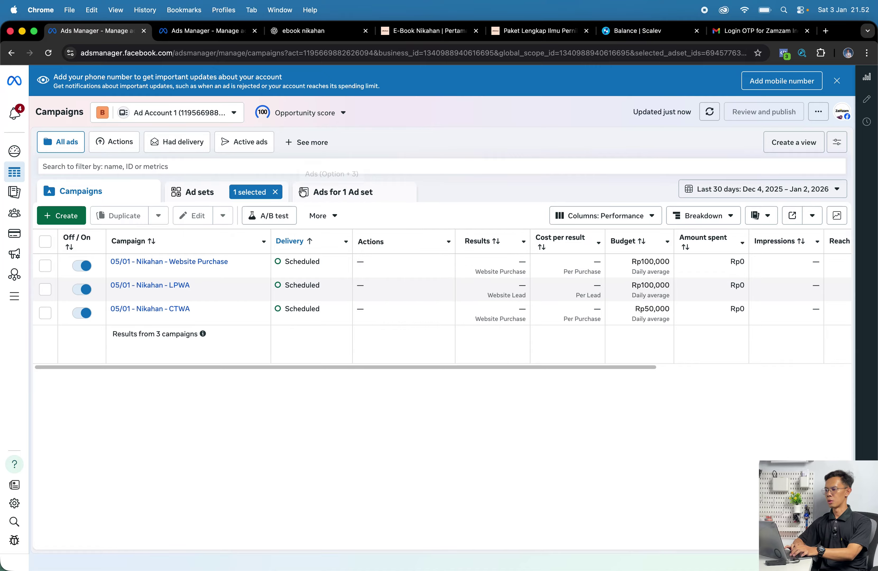
{"action": "left_click", "coordinate": [275, 193]}
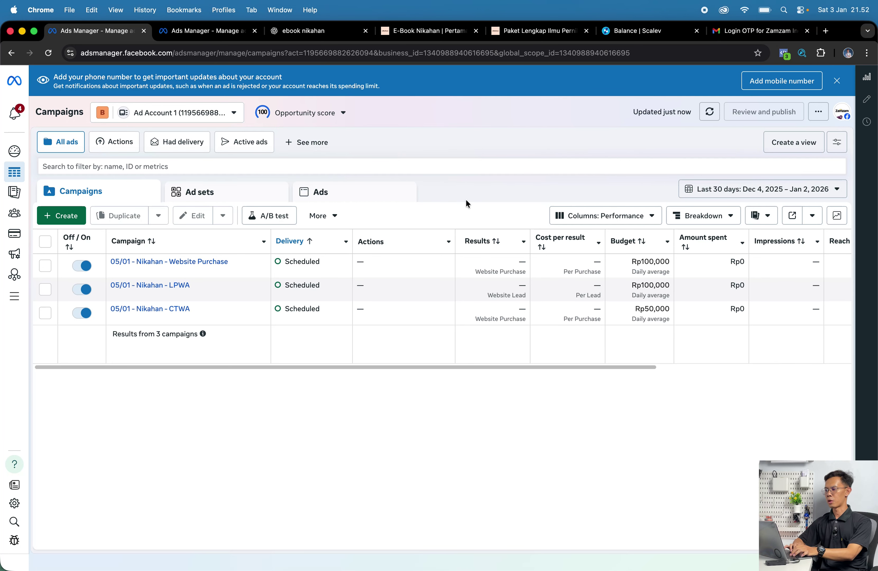
{"action": "left_click", "coordinate": [332, 114]}
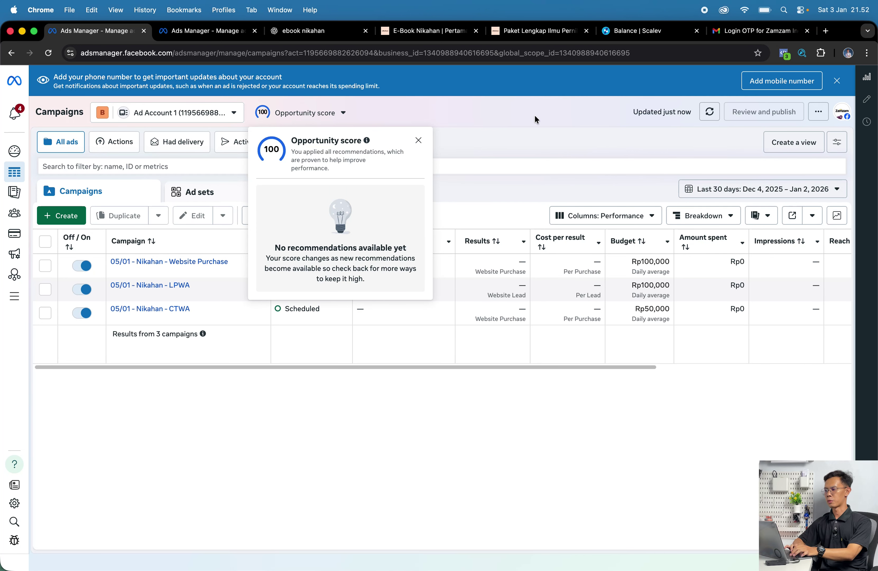
{"action": "left_click", "coordinate": [418, 140]}
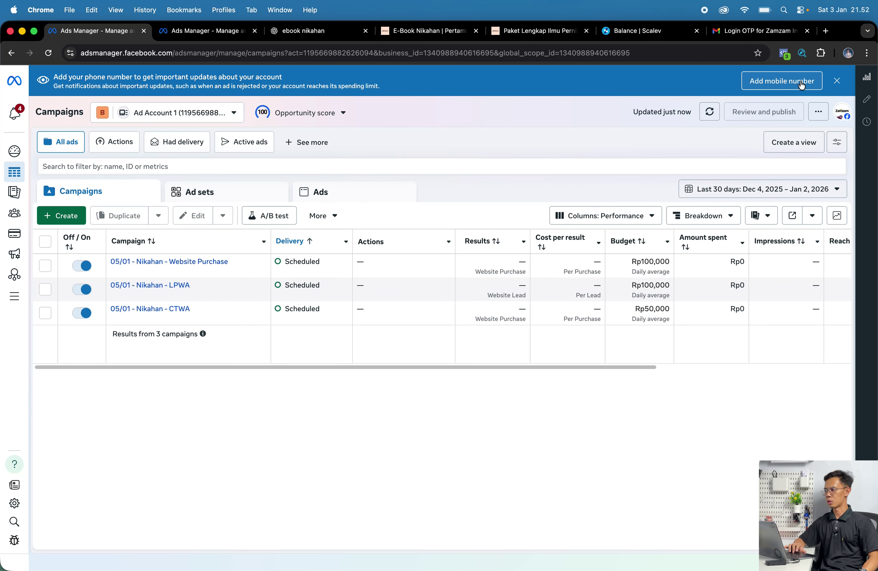
- Begin adding a mobile number and select the +62 Indonesia country code
{"action": "left_click", "coordinate": [781, 84]}
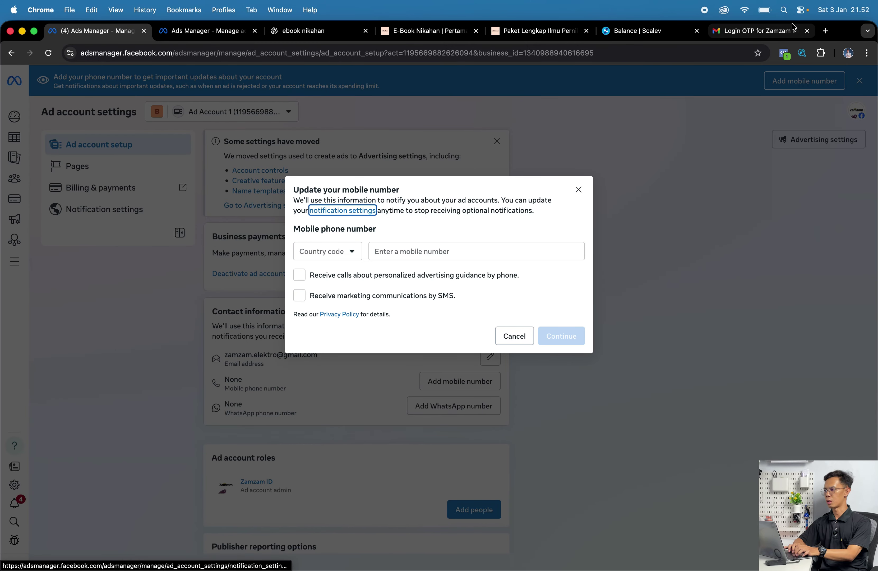
{"action": "left_click", "coordinate": [352, 254]}
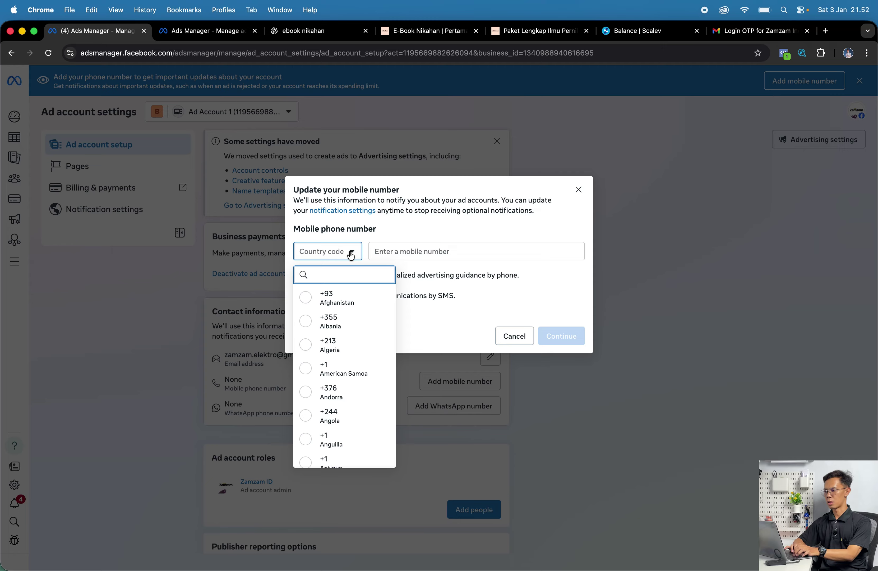
{"action": "left_click", "coordinate": [334, 253]}
{"action": "left_click", "coordinate": [333, 252]}
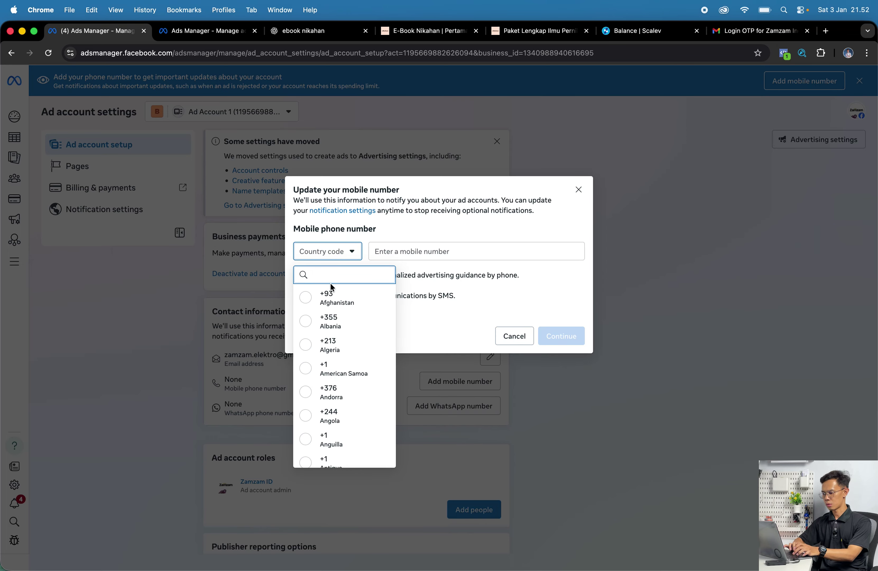
{"action": "type", "text": "62"}
{"action": "left_click", "coordinate": [316, 305]}
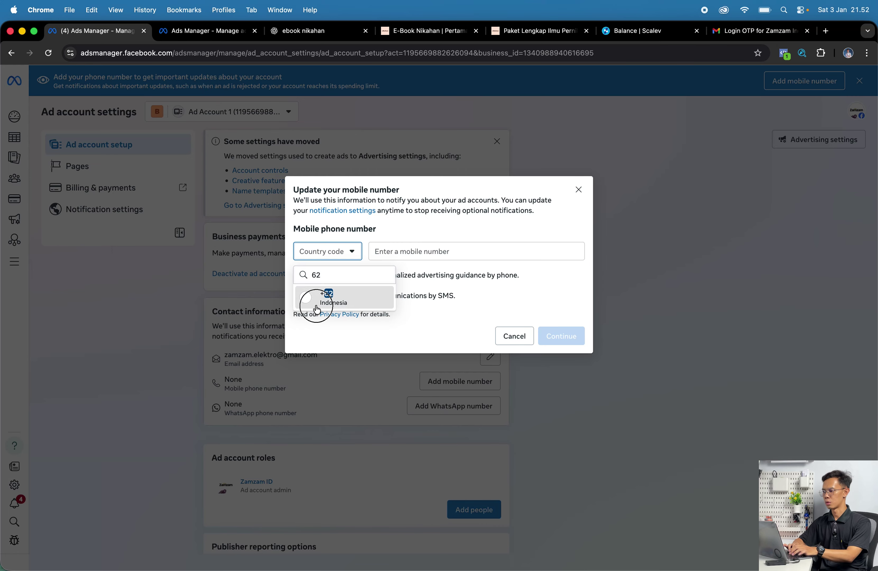
- Enter the mobile phone number and verify it with the SMS confirmation code
{"action": "left_click", "coordinate": [381, 252]}
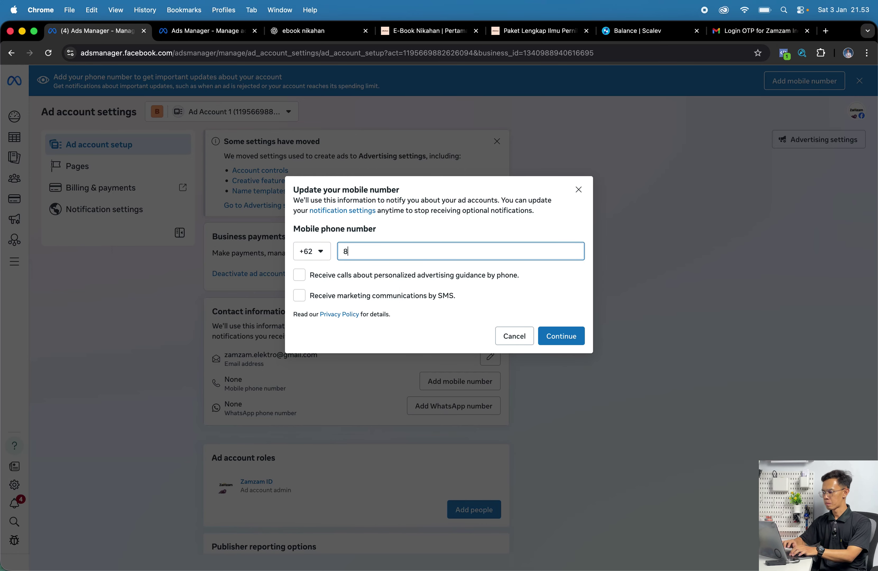
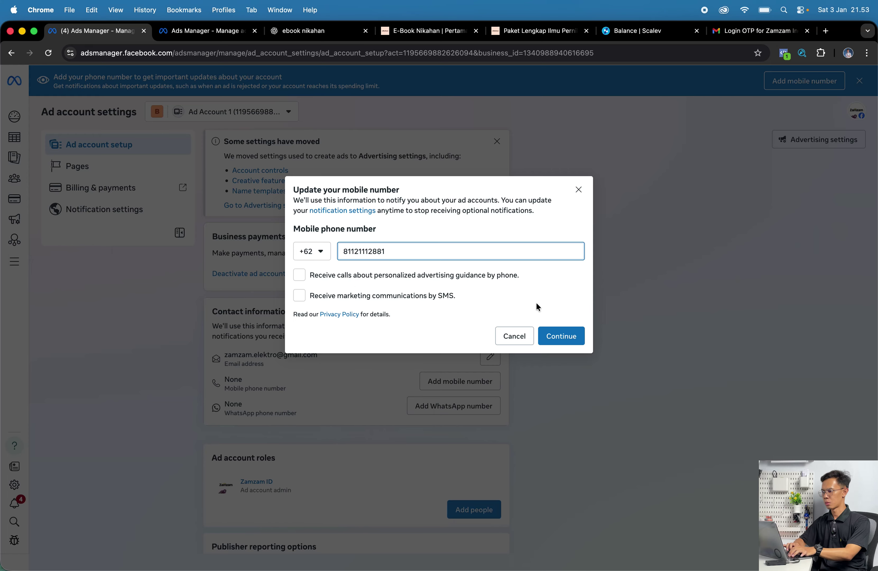
{"action": "left_click", "coordinate": [560, 336]}
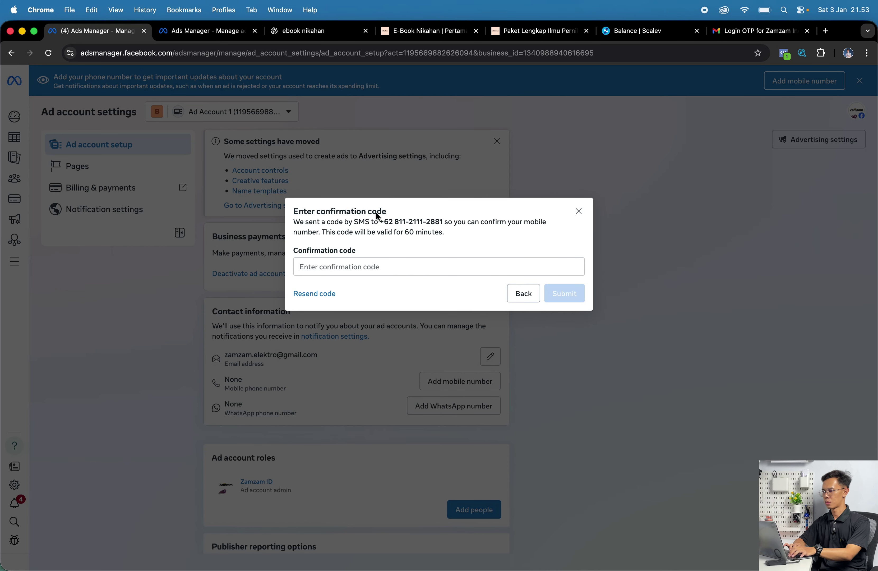
{"action": "left_click", "coordinate": [372, 263]}
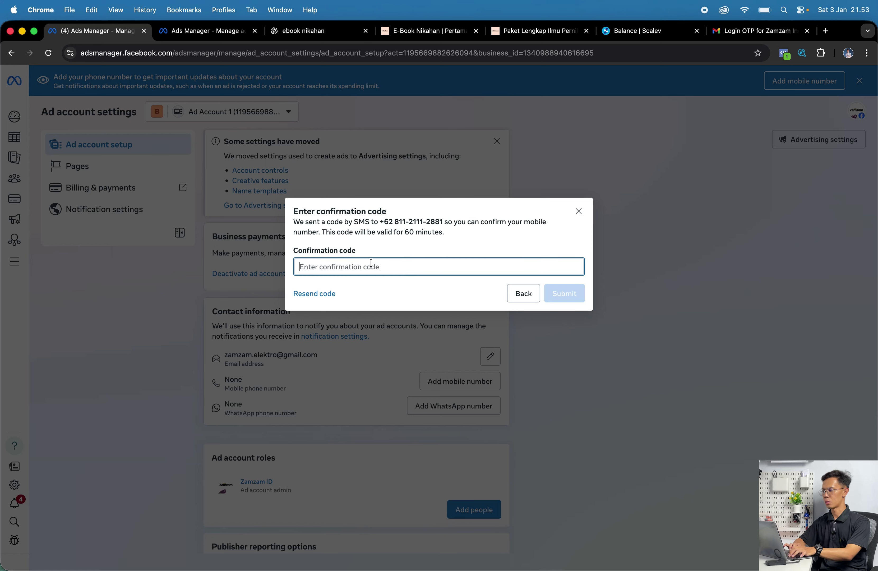
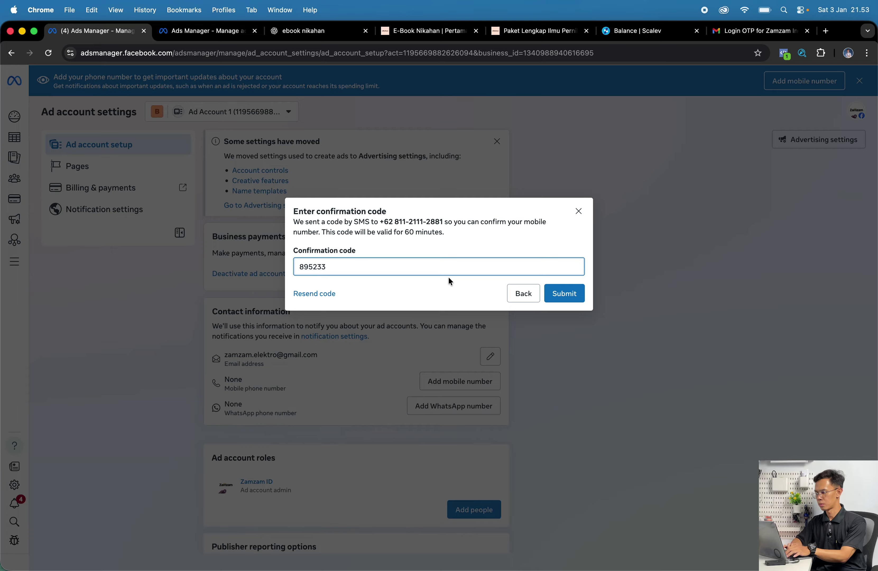
{"action": "left_click", "coordinate": [561, 289]}
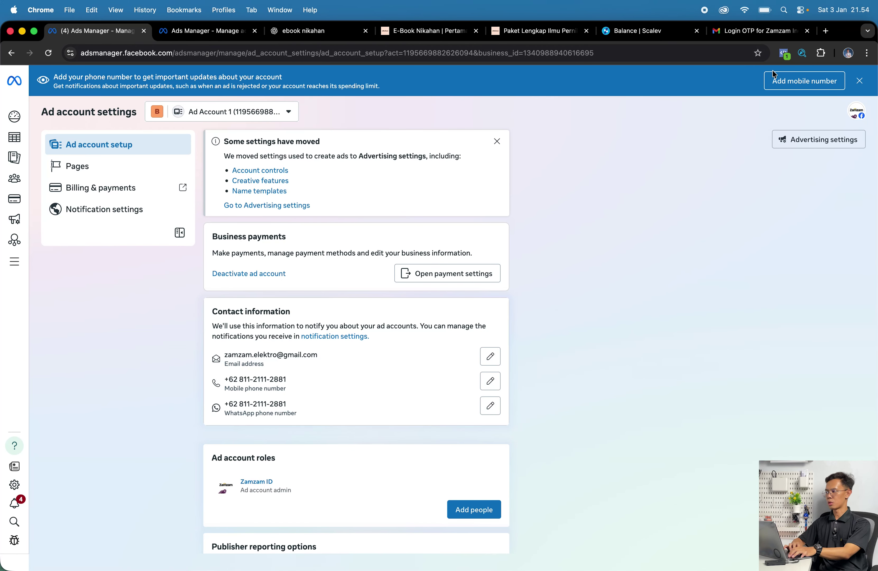
- Close the blue phone-number banner, open Campaigns, and dismiss the Opportunity score card
{"action": "left_click", "coordinate": [861, 83]}
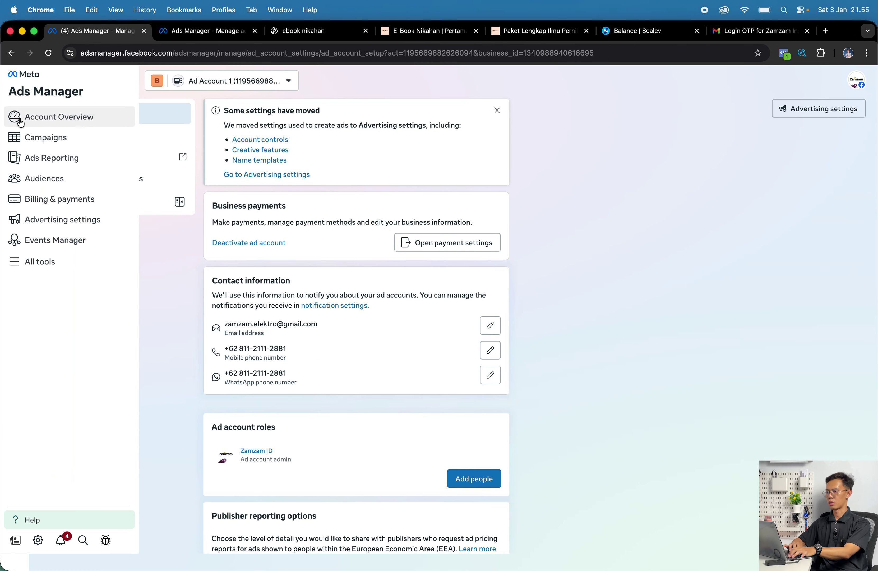
{"action": "left_click", "coordinate": [23, 137]}
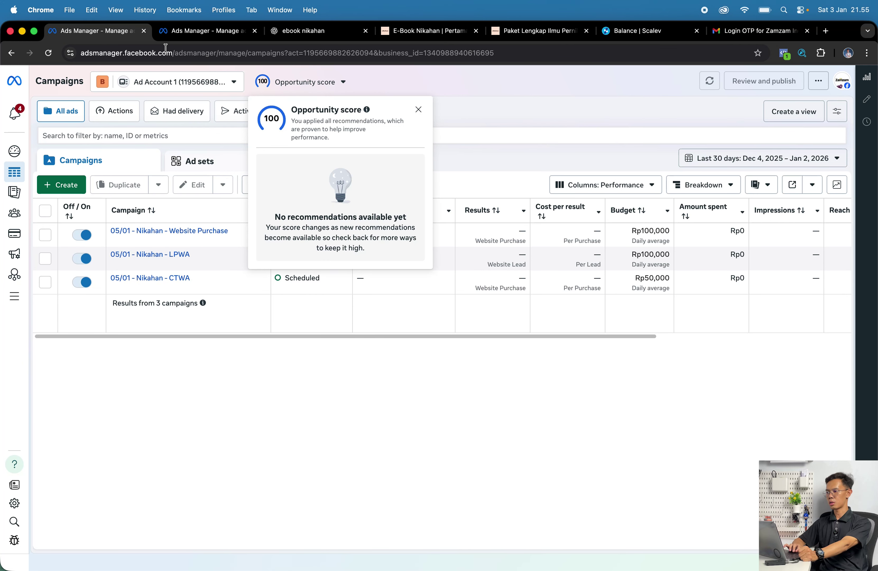
{"action": "left_click", "coordinate": [419, 109]}
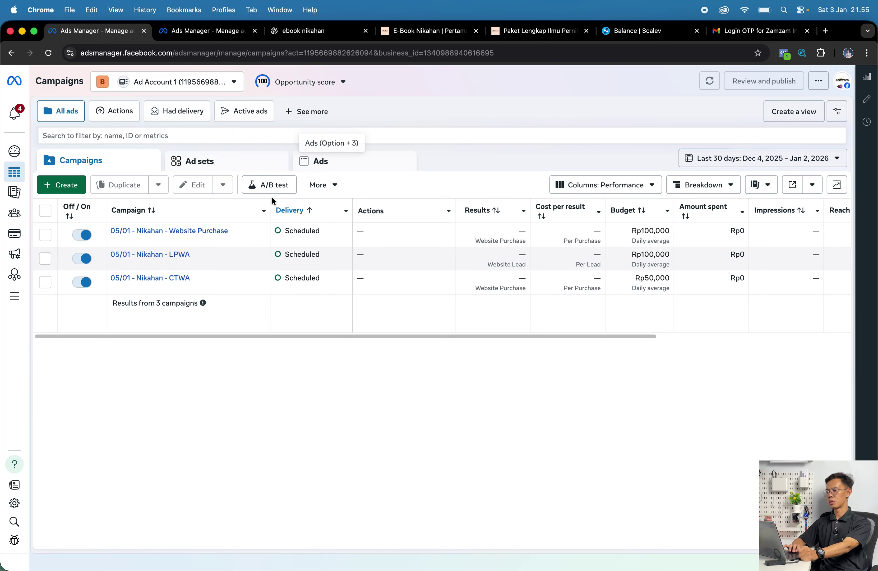